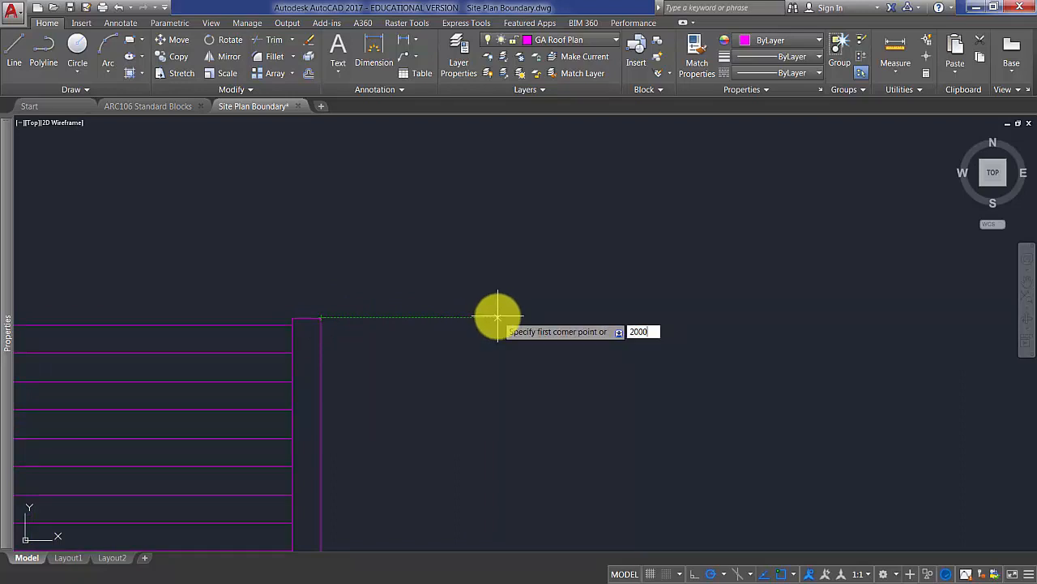
Step: Draw a rectangle 6065 wide and 8990 high, starting 2000 to the right of the house roof's upper-right corner
key(Return)
scroll(579, 446, down, 3)
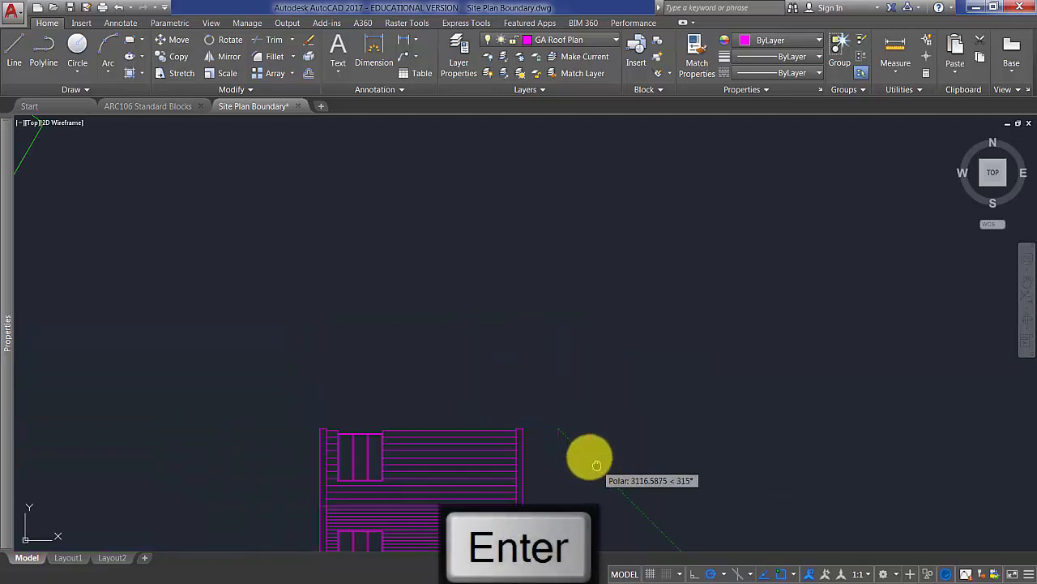
middle_drag(596, 464, 500, 372)
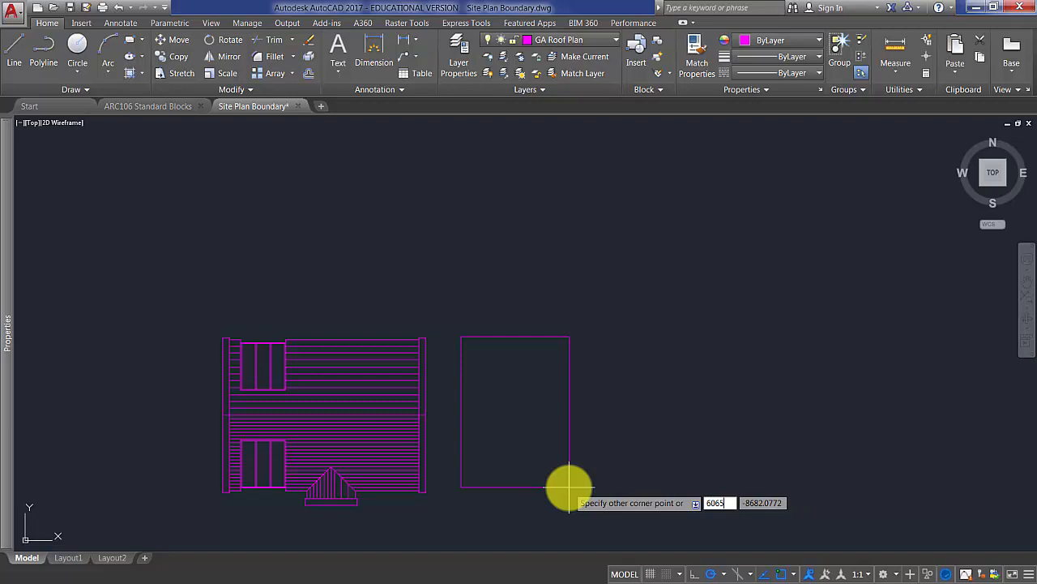
key(Tab)
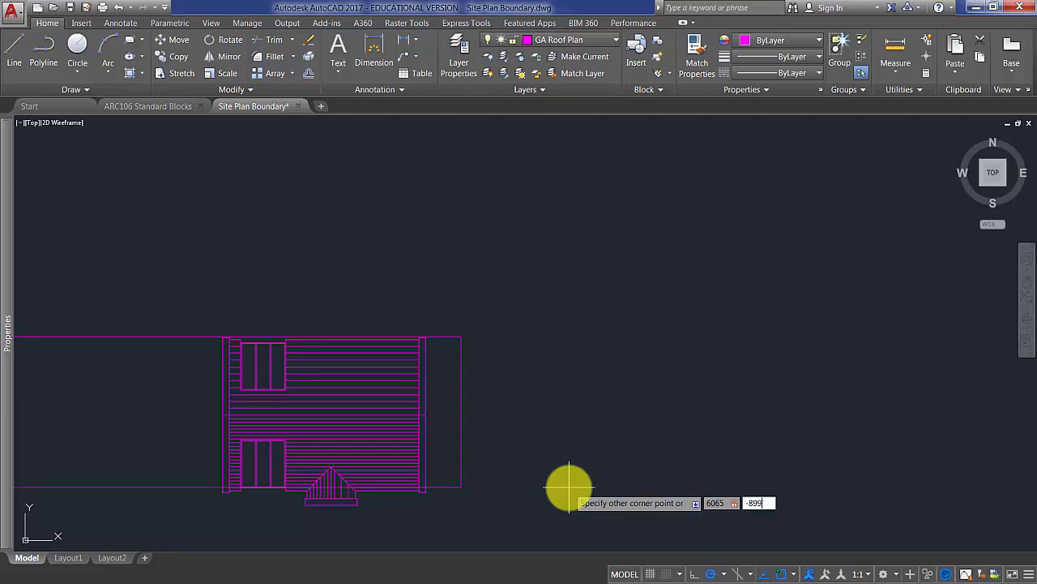
key(Return)
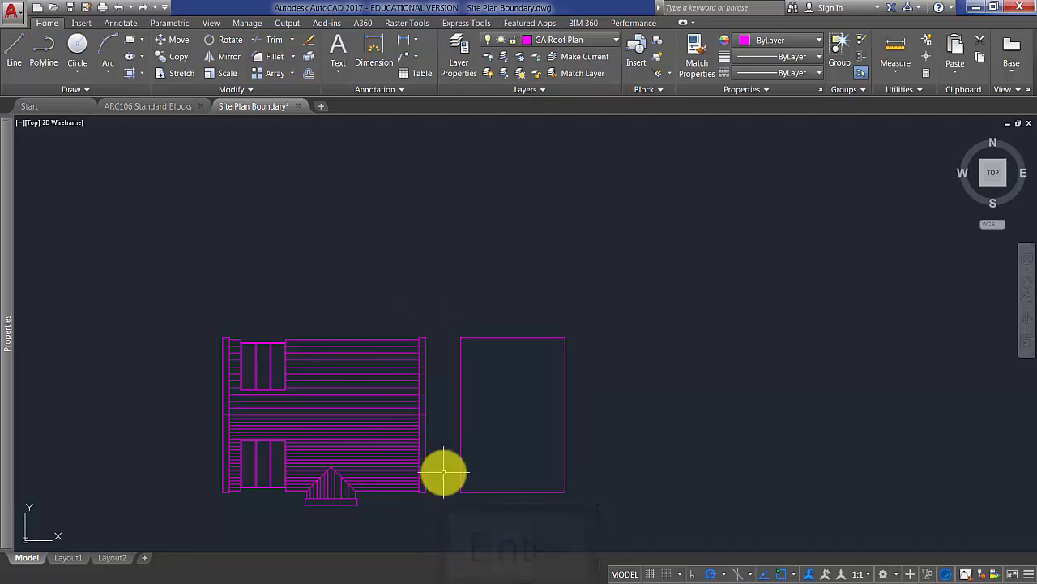
Step: Explode the new rectangle beside the house roof into separate lines
click(553, 369)
click(528, 303)
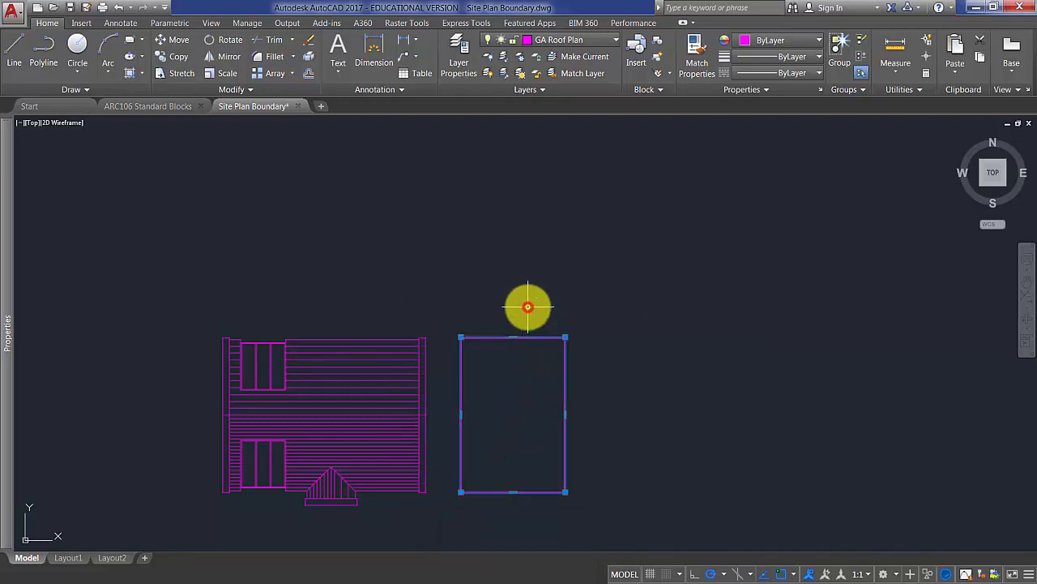
click(313, 63)
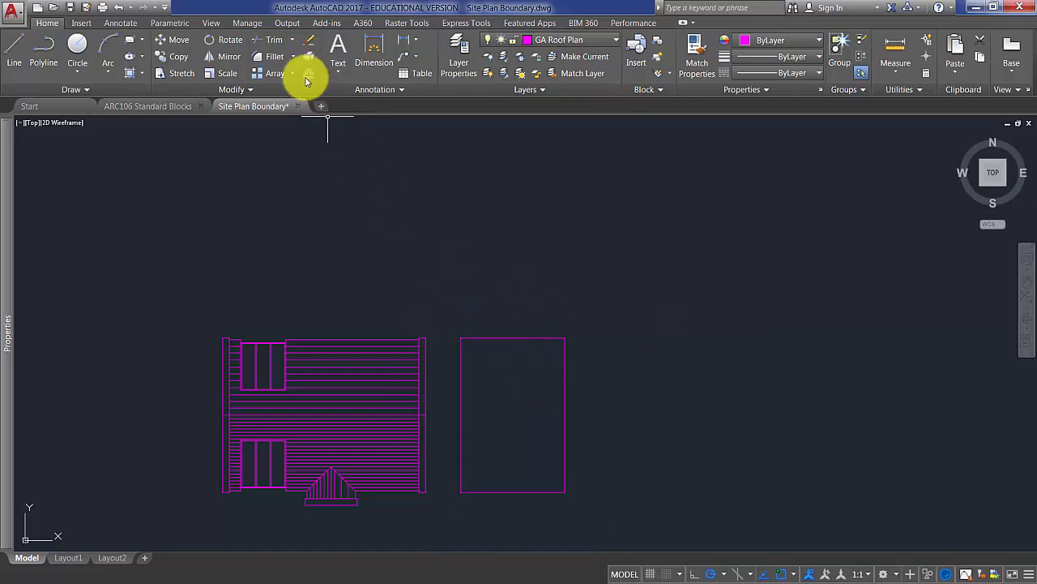
Step: Offset the rectangle's upper and lower edges 400 inward
click(311, 74)
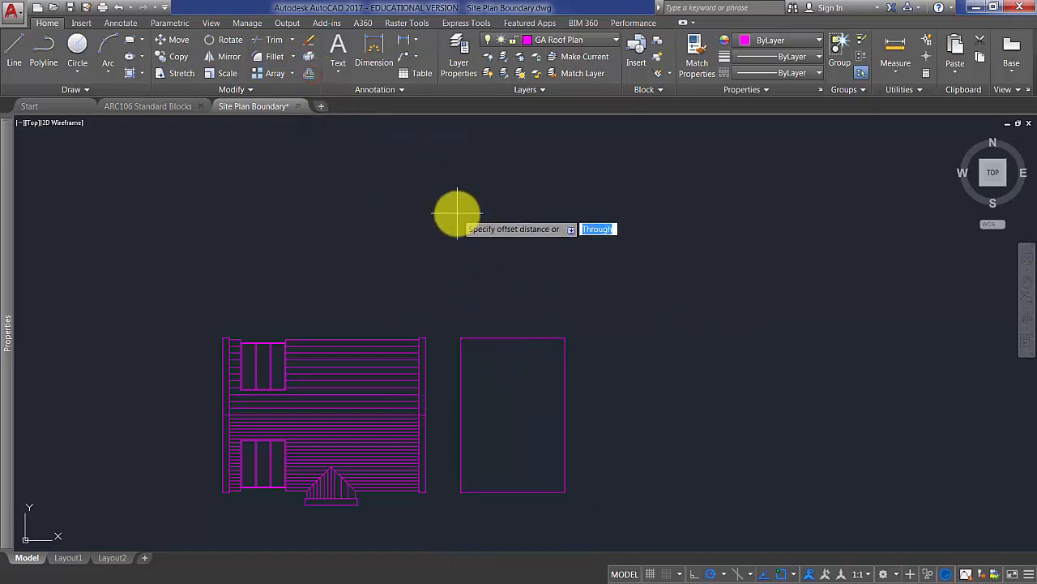
text(400)
key(Return)
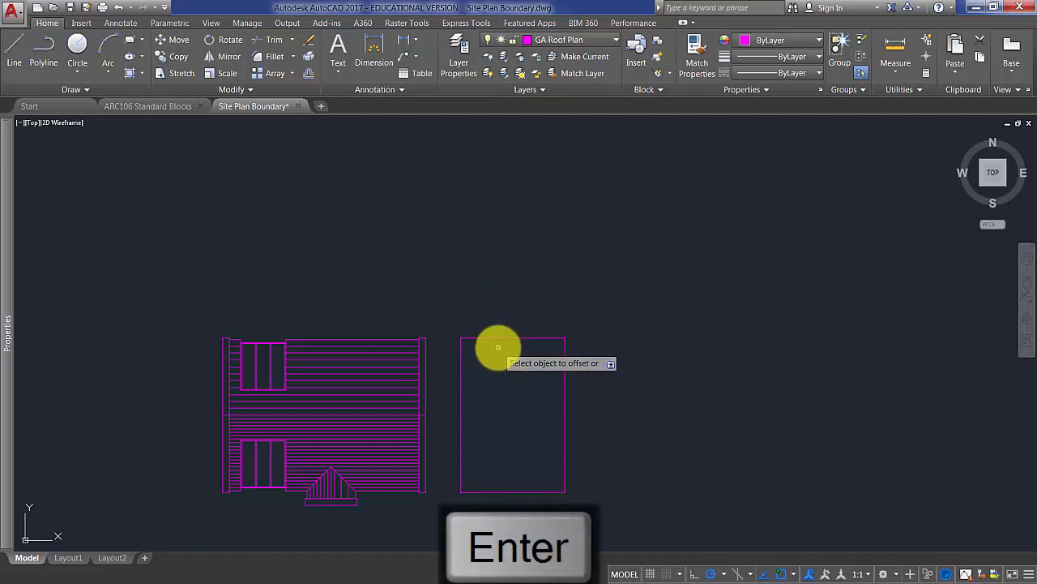
scroll(499, 334, up, 2)
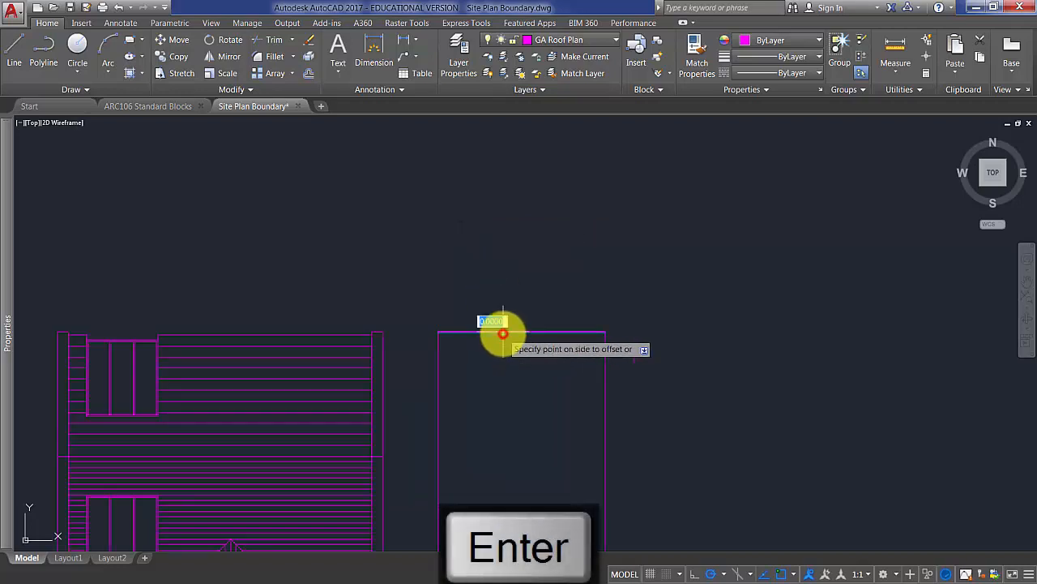
click(504, 376)
middle_drag(514, 408, 534, 271)
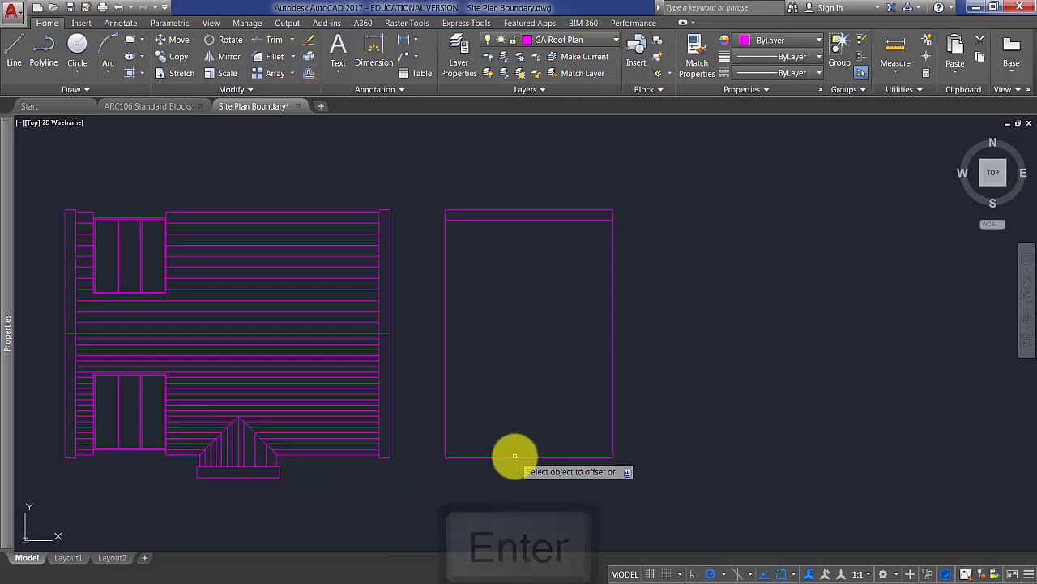
click(514, 457)
click(524, 385)
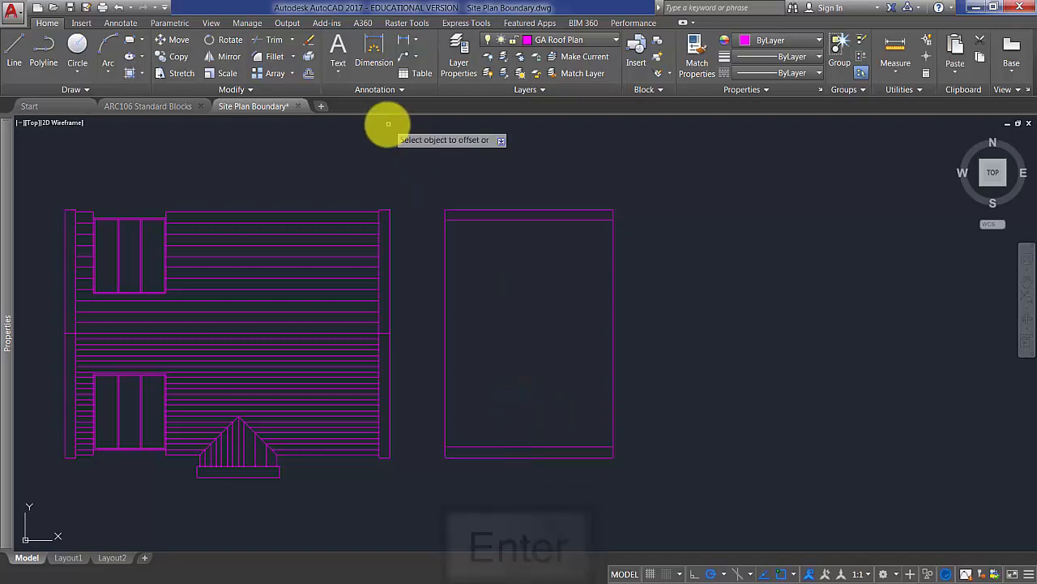
key(Return)
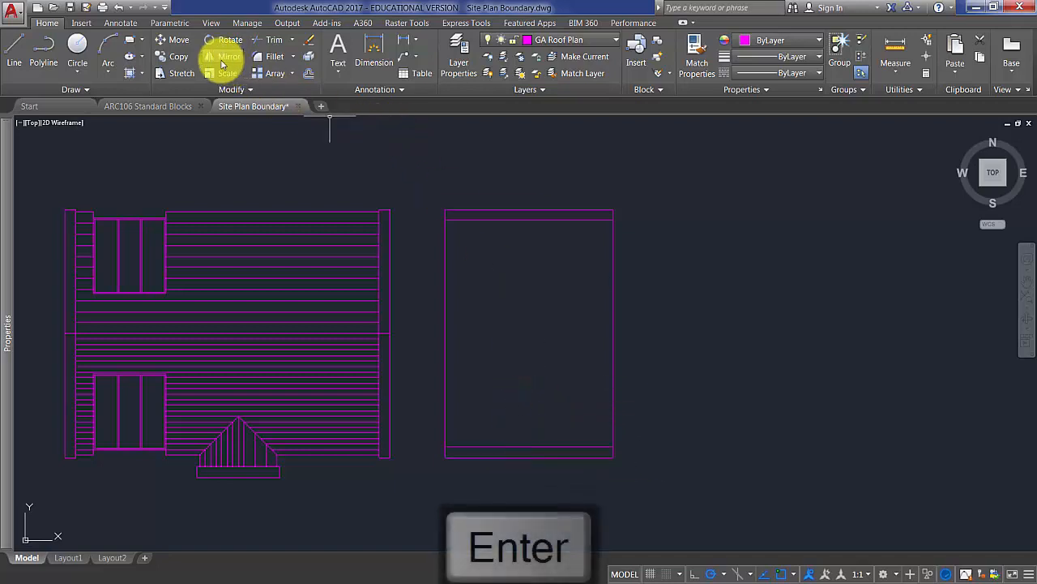
Step: Draw a vertical ridge line between the midpoints of the two inner offset lines
click(30, 49)
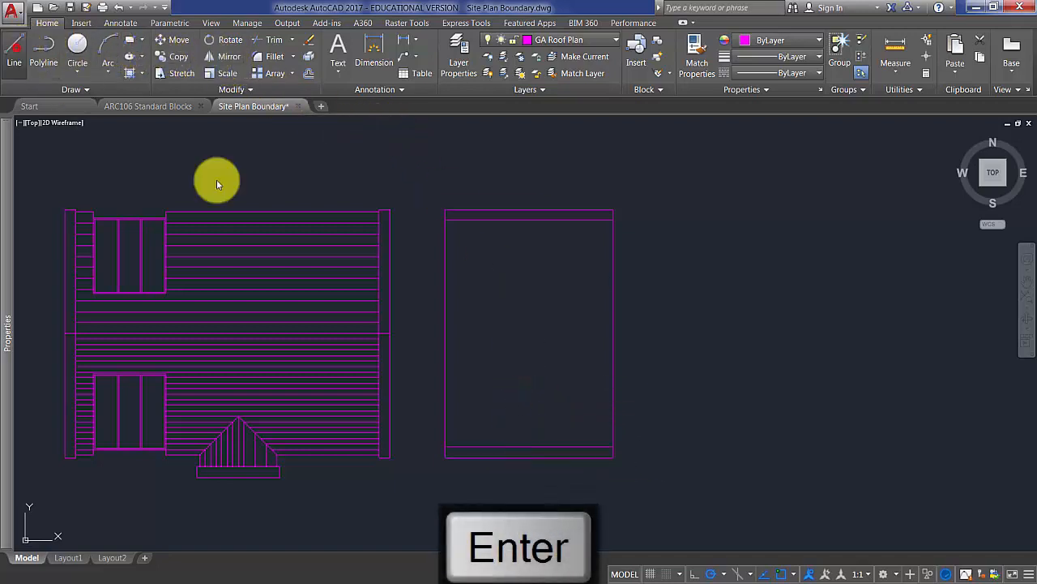
click(530, 220)
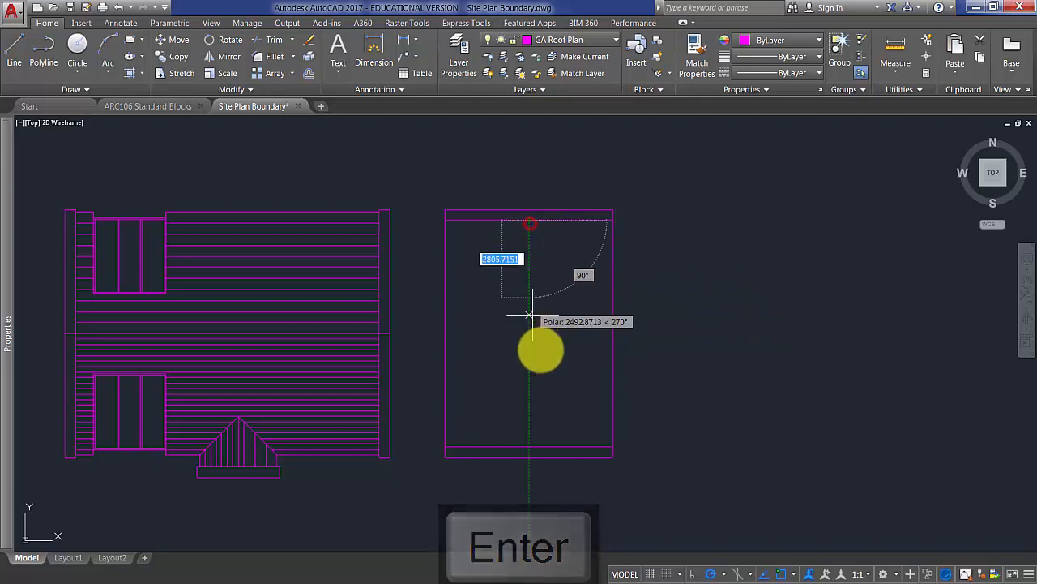
click(528, 444)
key(Return)
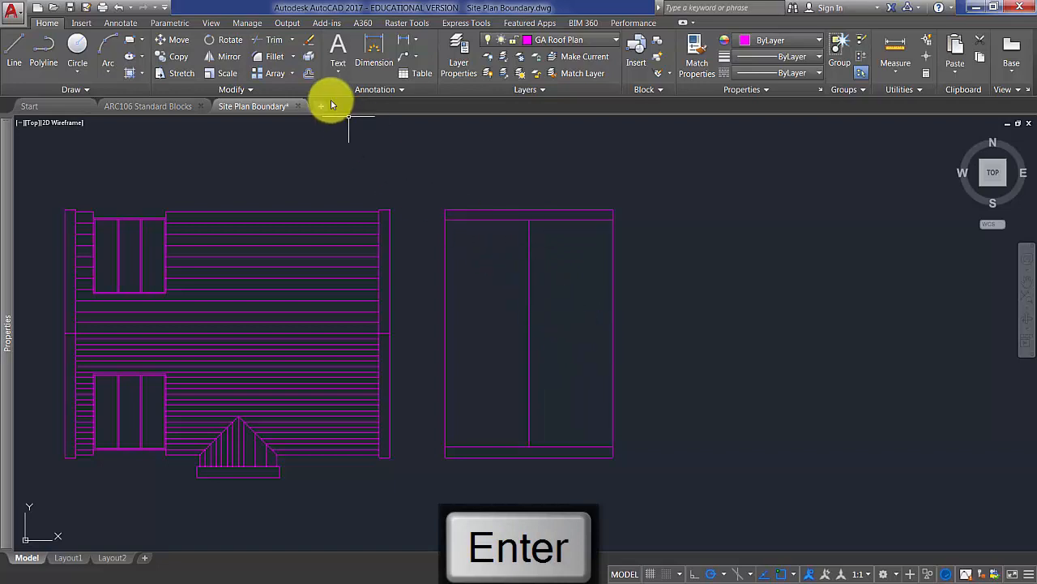
Step: Offset the rectangle's left edge 200 inward
click(309, 74)
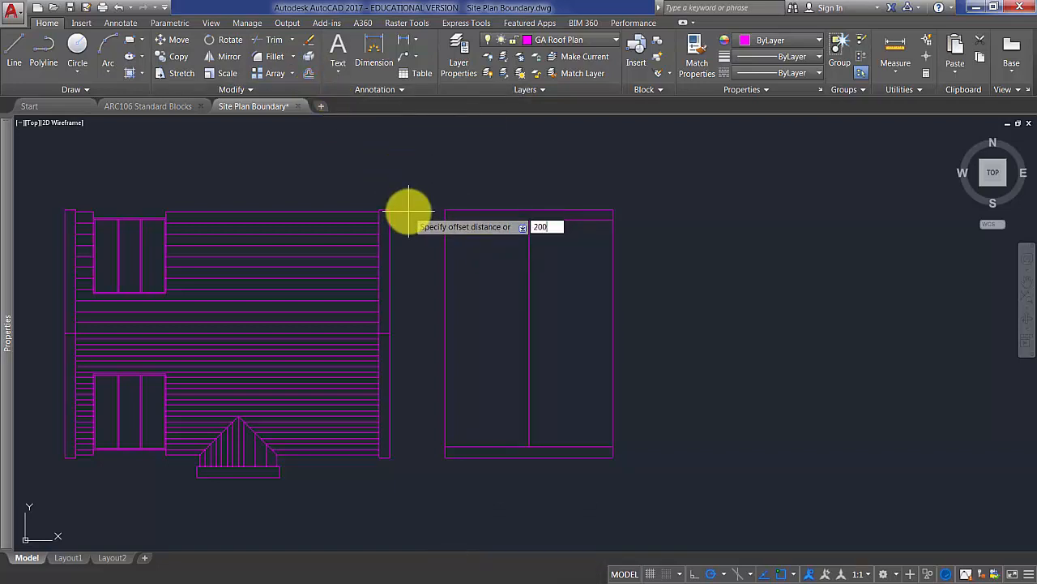
key(Return)
click(445, 324)
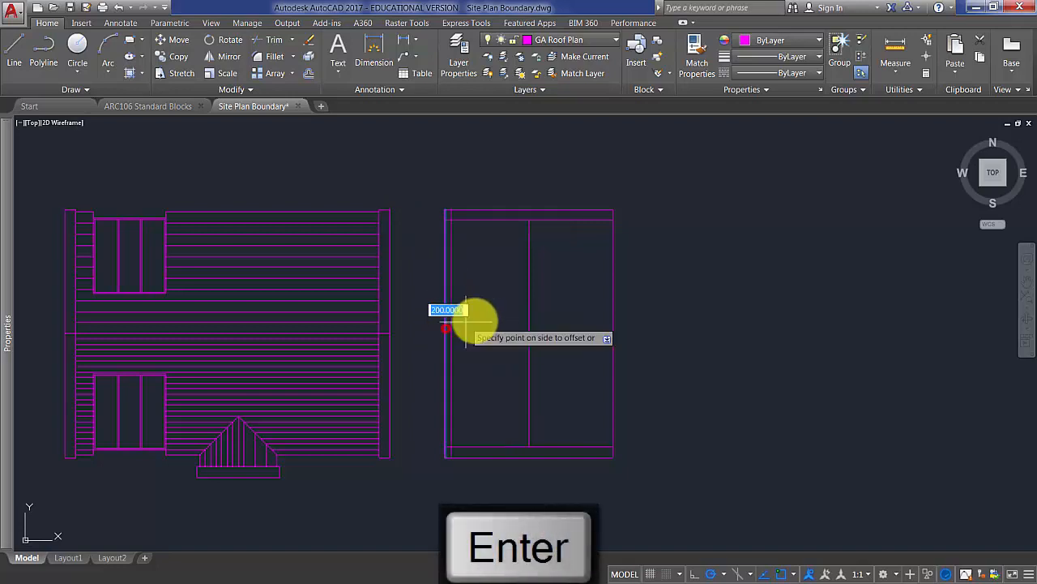
click(466, 320)
key(Return)
Step: Trim both ends of the 200 offset line back to the inner horizontal lines
key(Return)
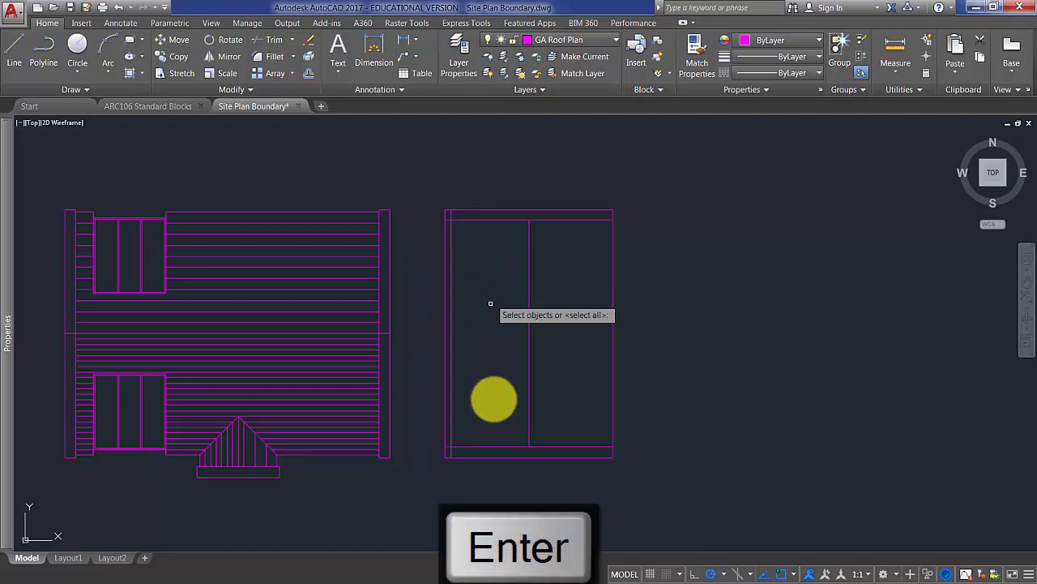
click(496, 450)
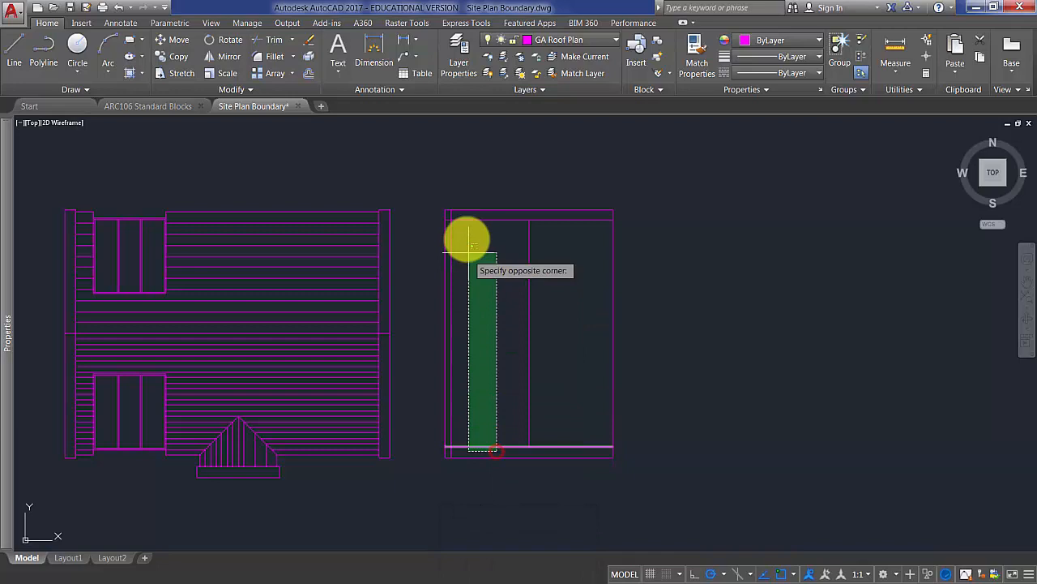
click(453, 213)
key(Return)
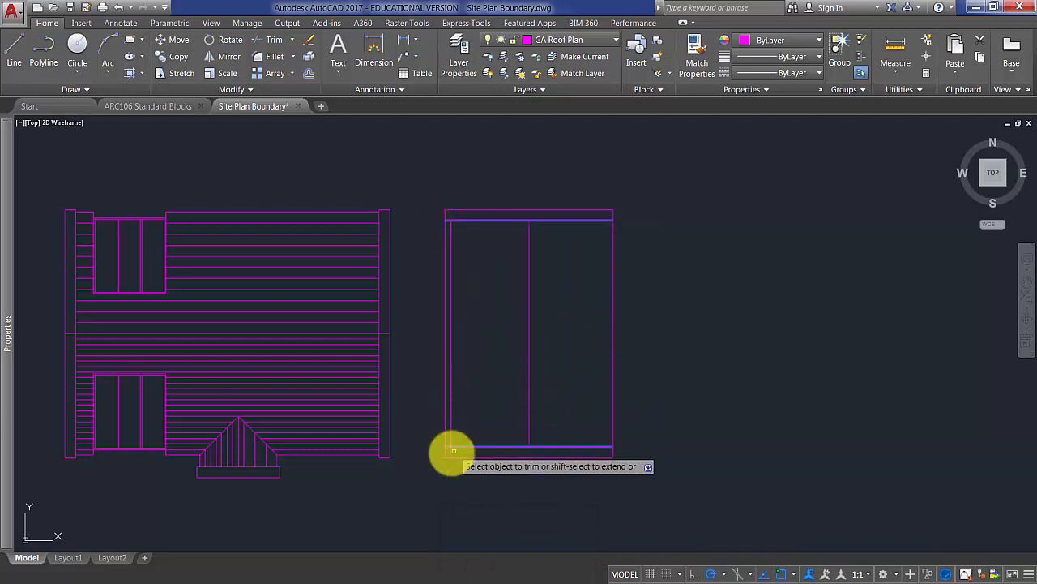
click(502, 455)
key(Return)
key(Return)
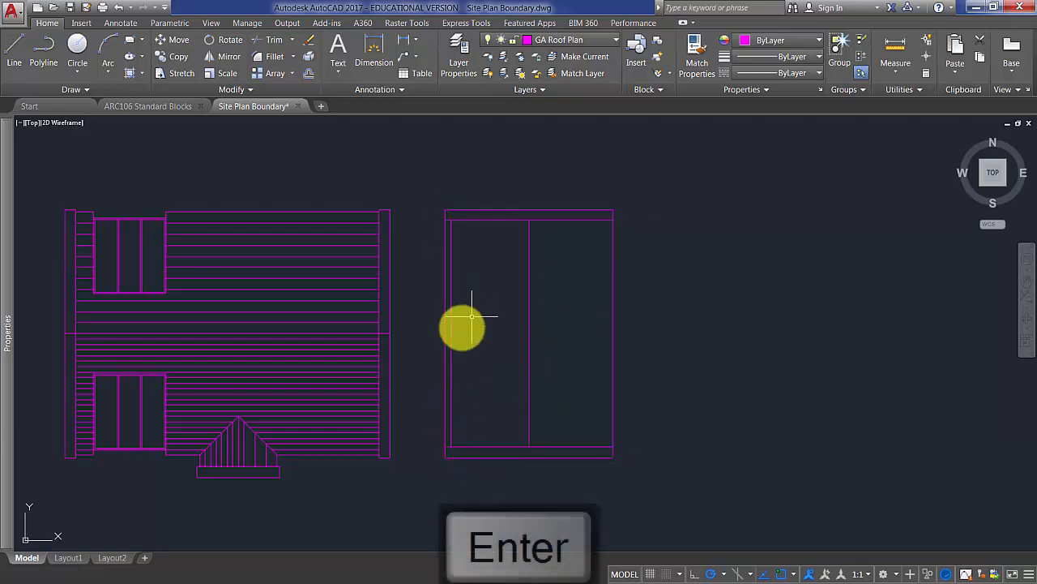
Step: Create a rectangular array of the trimmed line with 10 columns, 1 row and a column spacing of 200
click(451, 344)
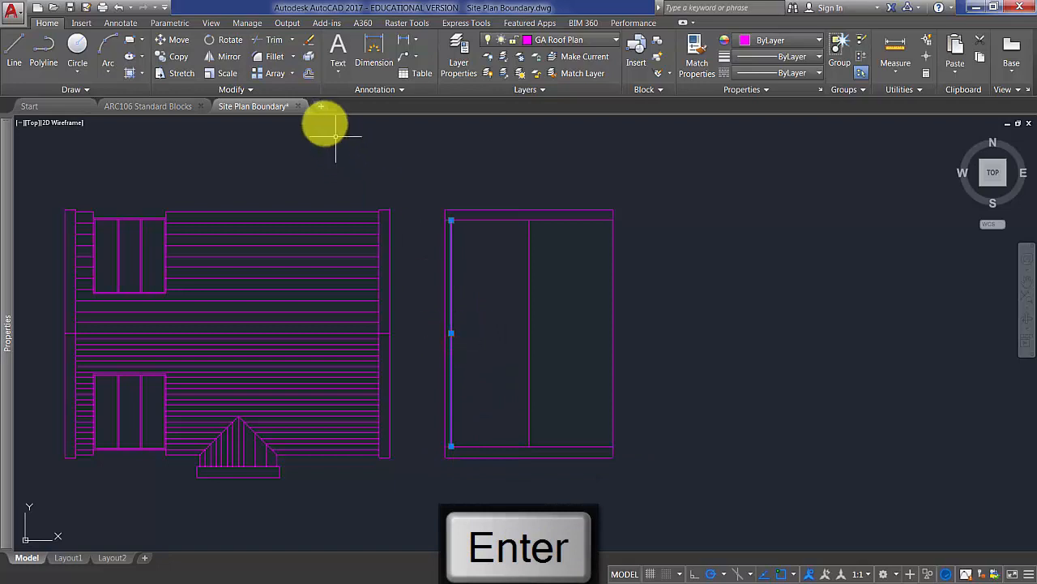
click(271, 74)
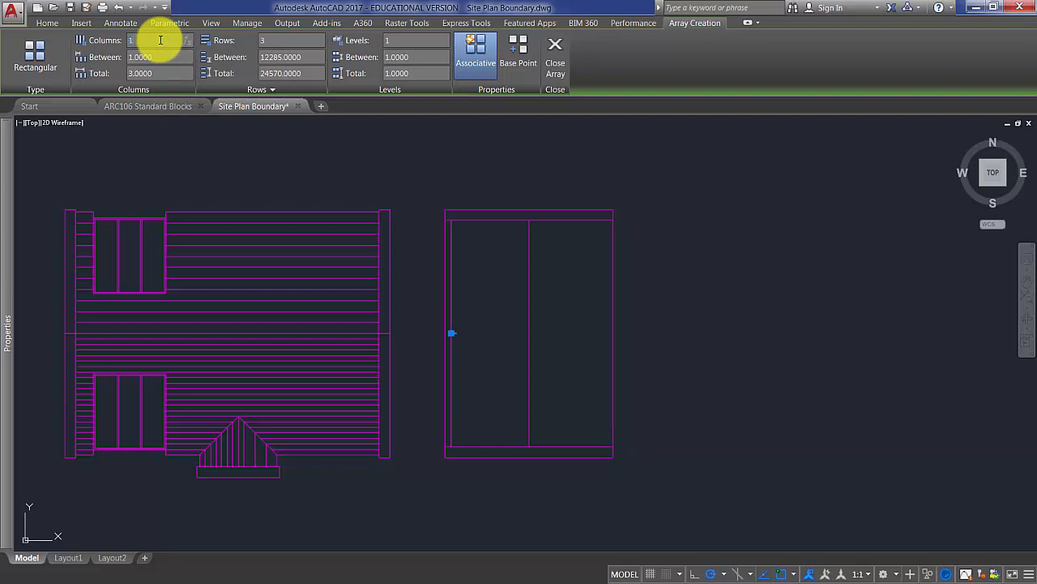
click(278, 43)
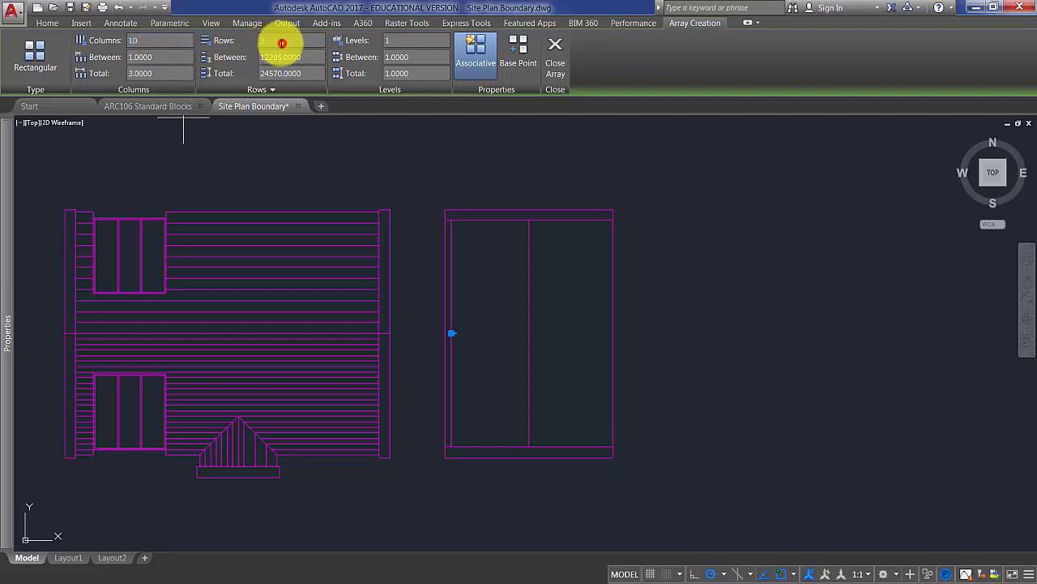
click(279, 41)
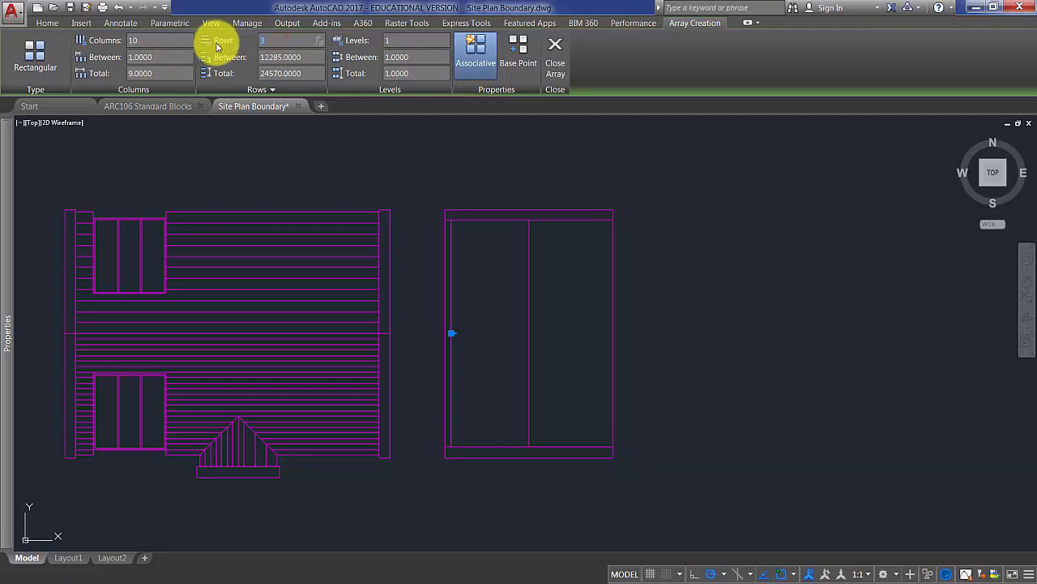
text(1)
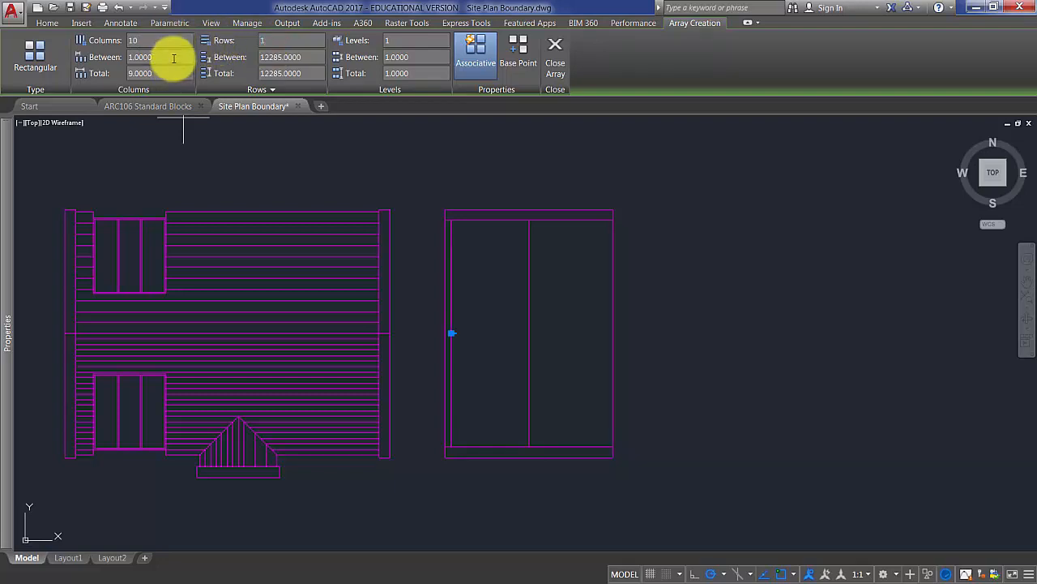
click(169, 55)
text(2)
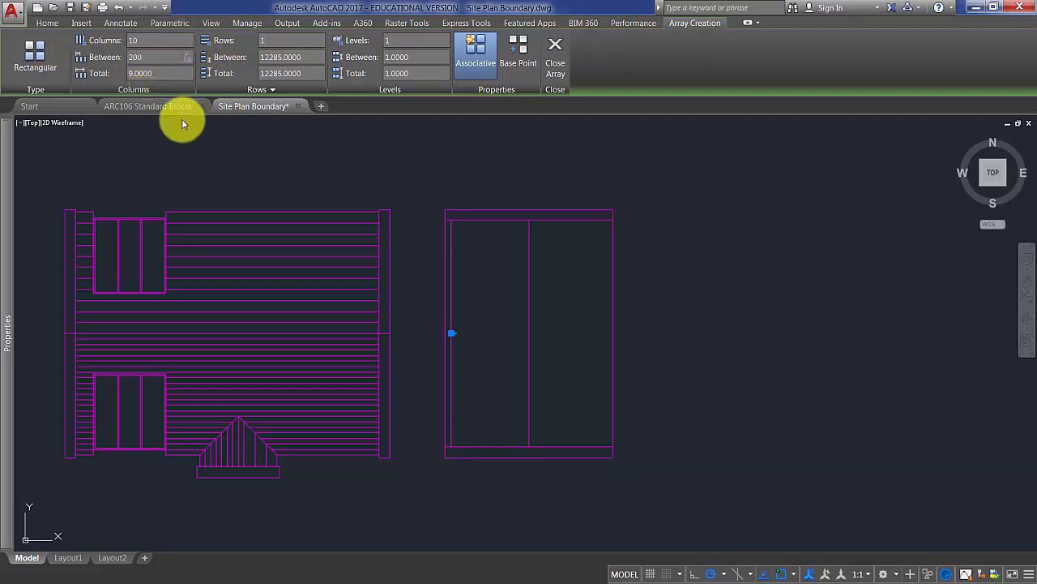
click(702, 255)
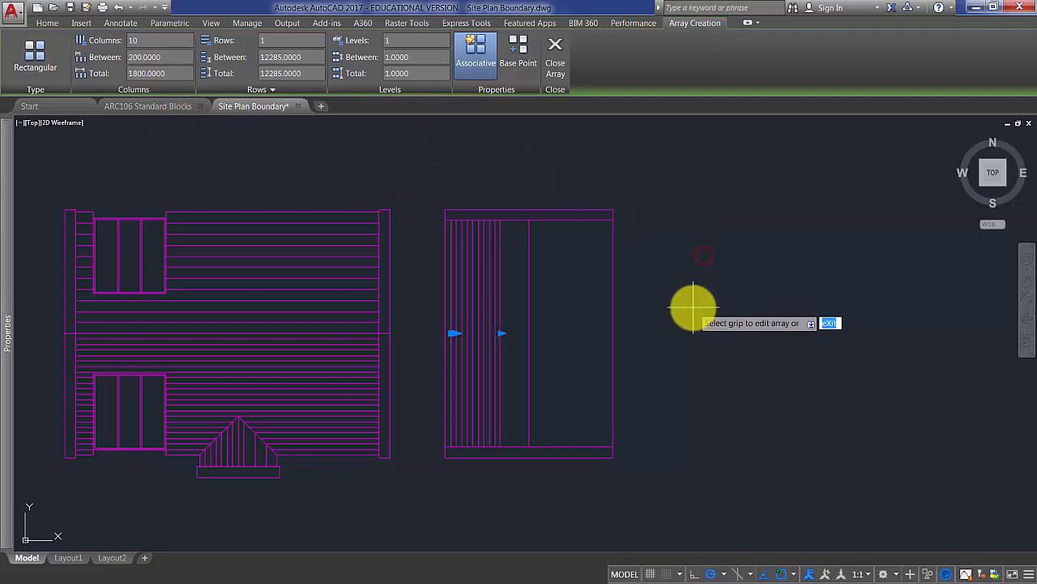
Step: Stretch the array toward the ridge line to 14 columns and finish it
scroll(521, 346, up, 2)
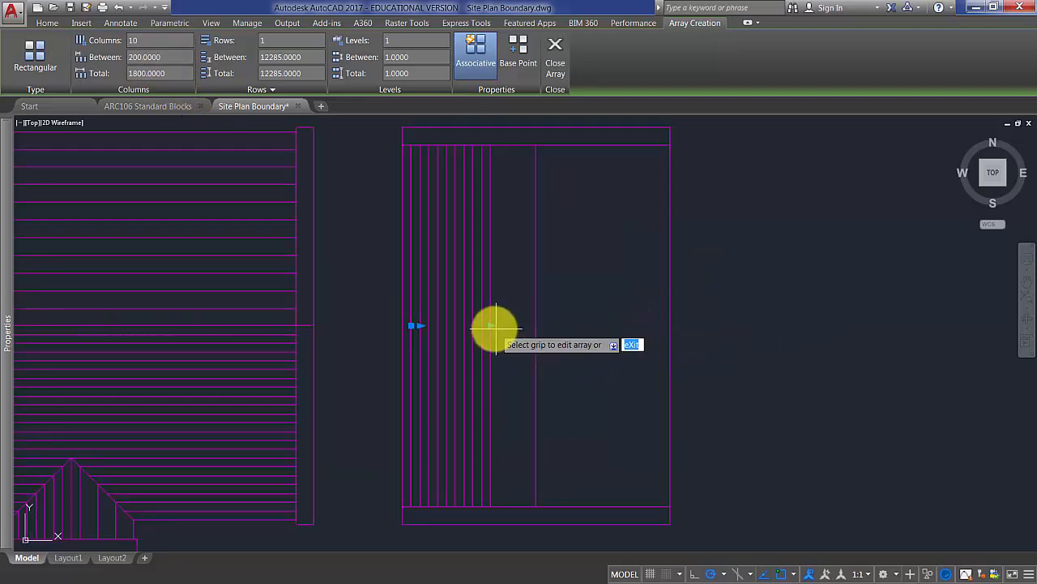
click(491, 326)
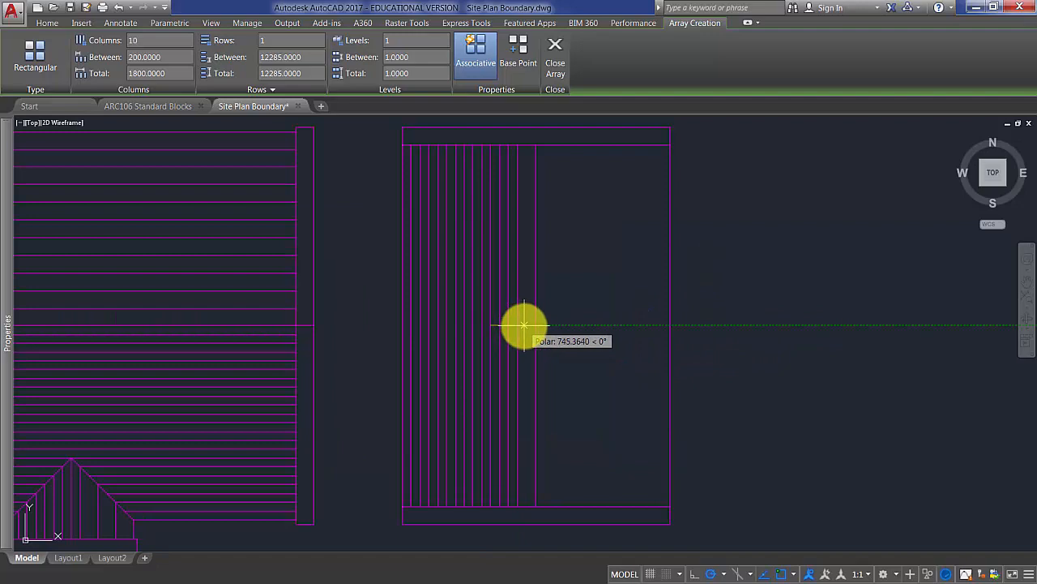
click(527, 325)
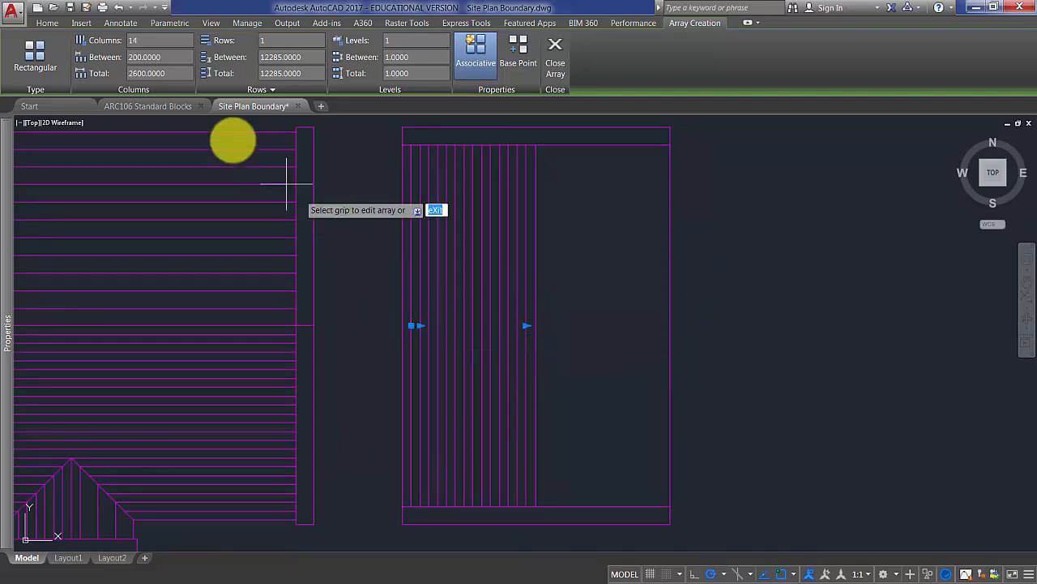
key(Escape)
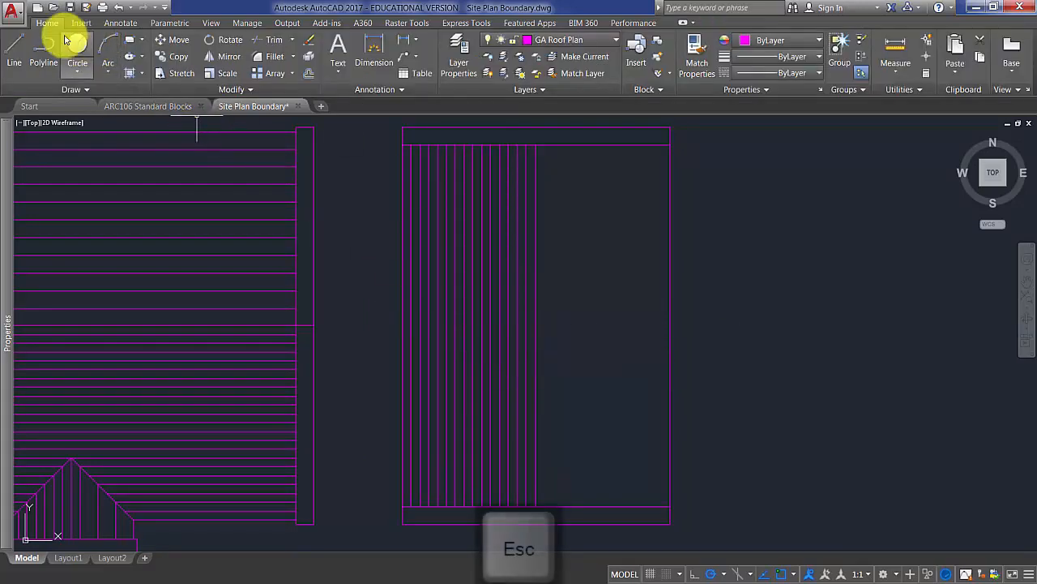
Step: Explode the finished array of roof lines
click(487, 274)
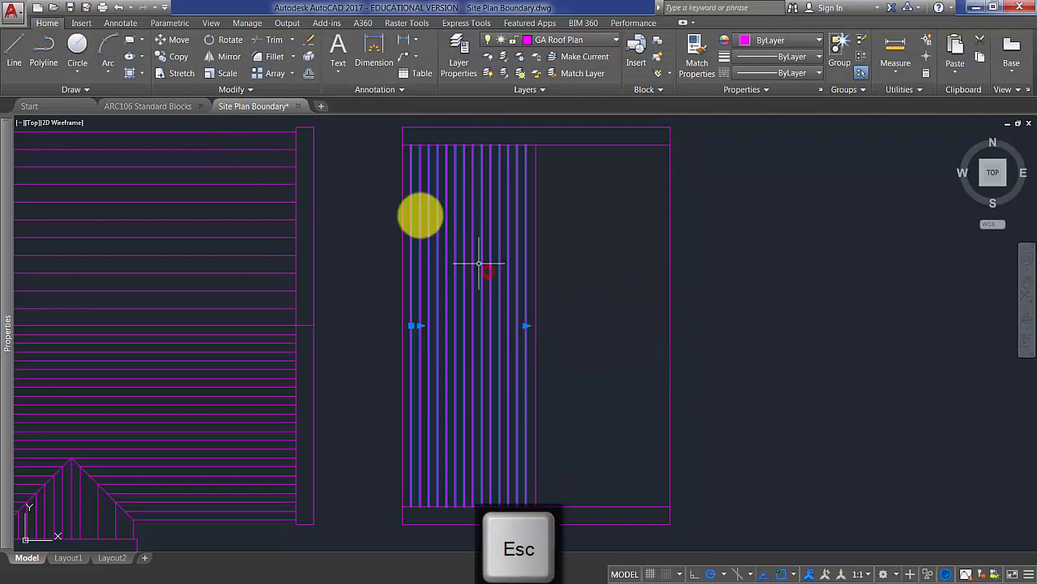
click(48, 23)
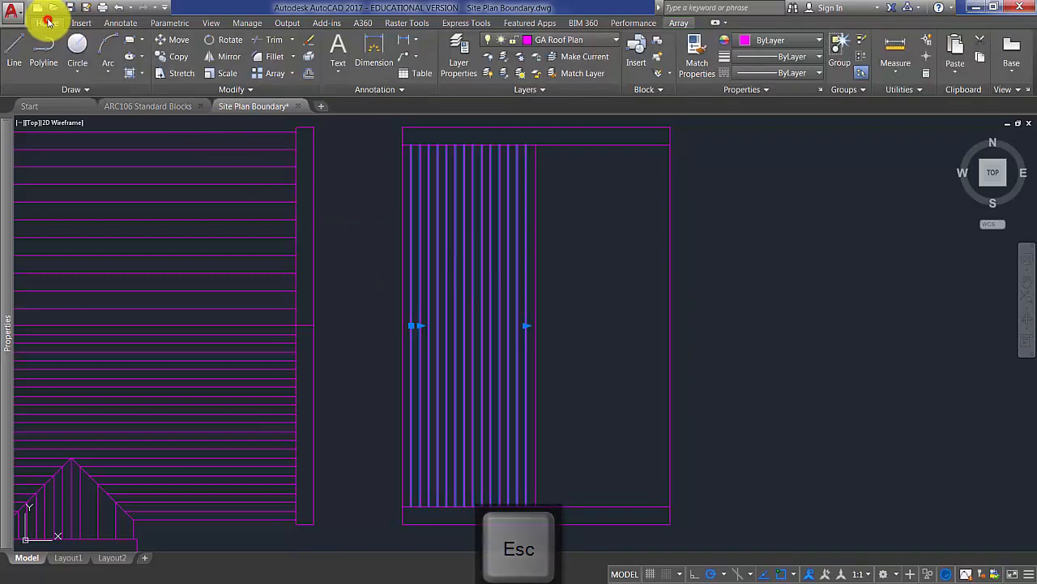
click(308, 58)
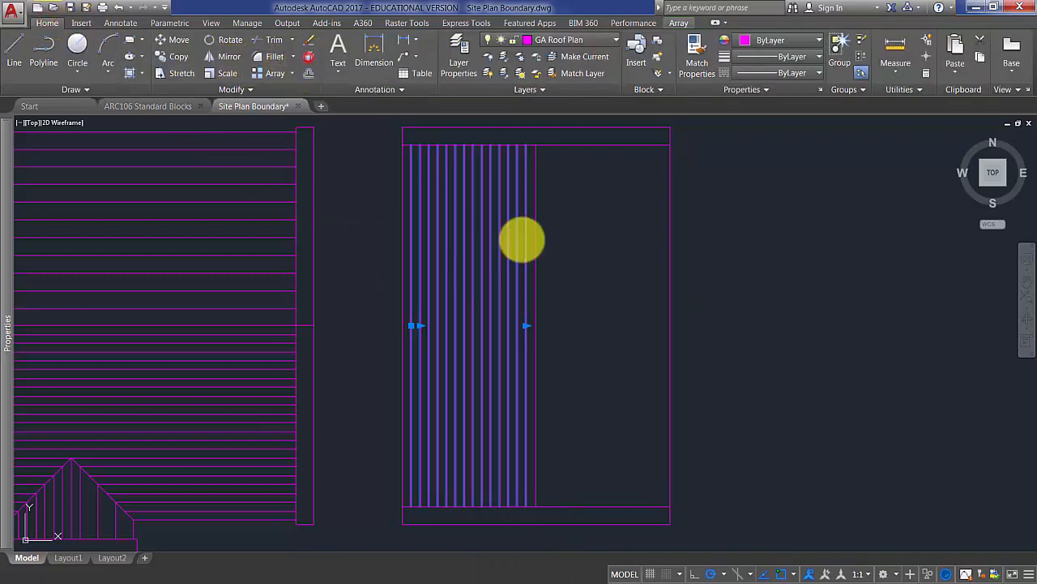
click(420, 327)
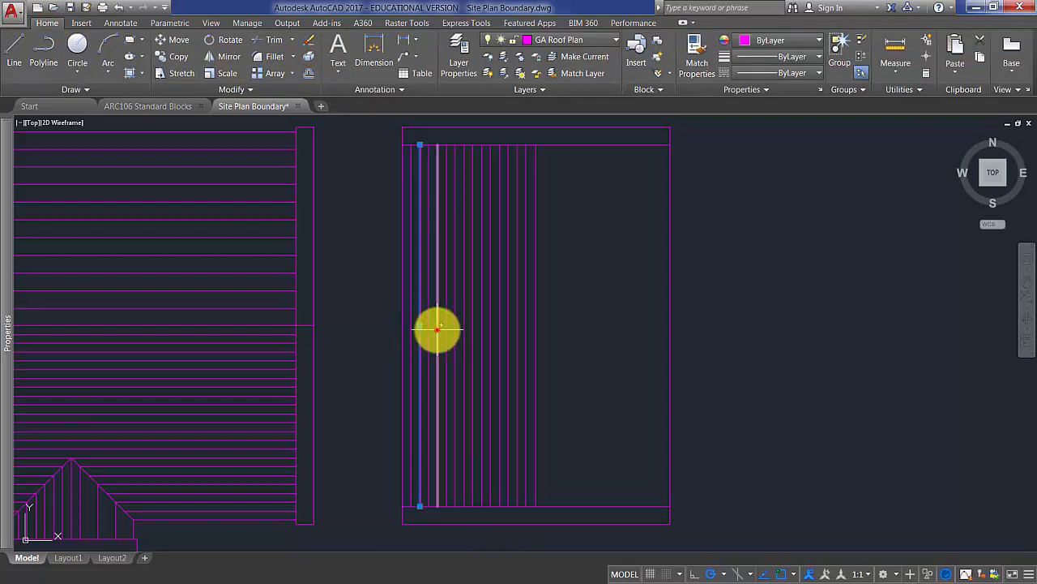
click(438, 328)
scroll(465, 336, up, 2)
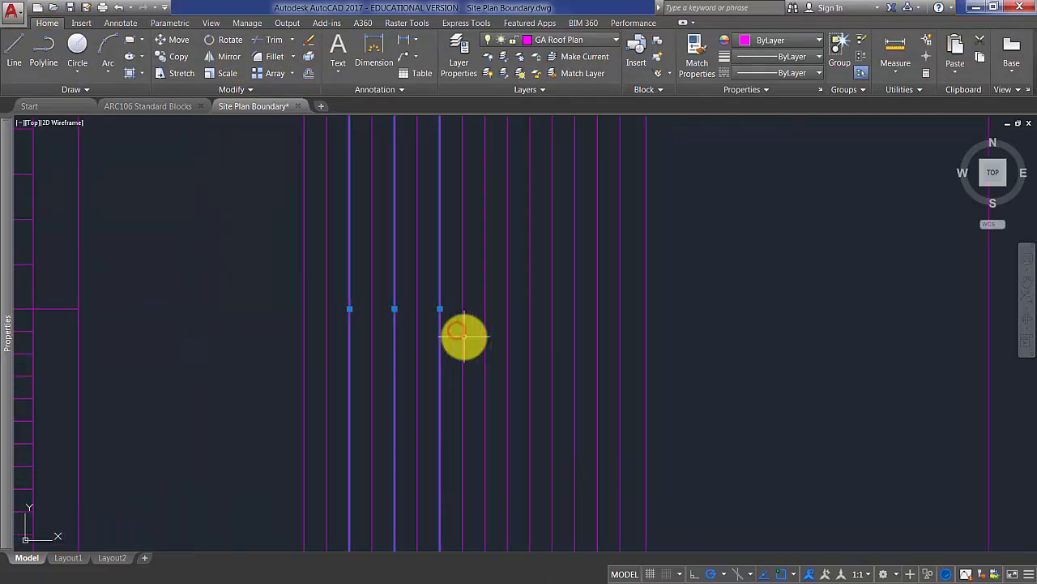
click(489, 333)
click(483, 327)
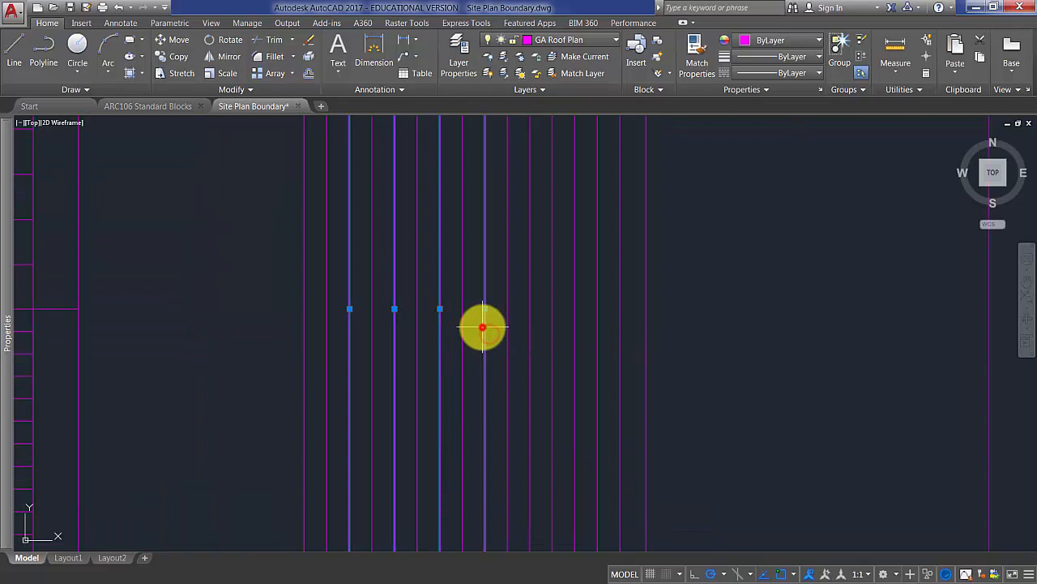
click(535, 325)
click(528, 322)
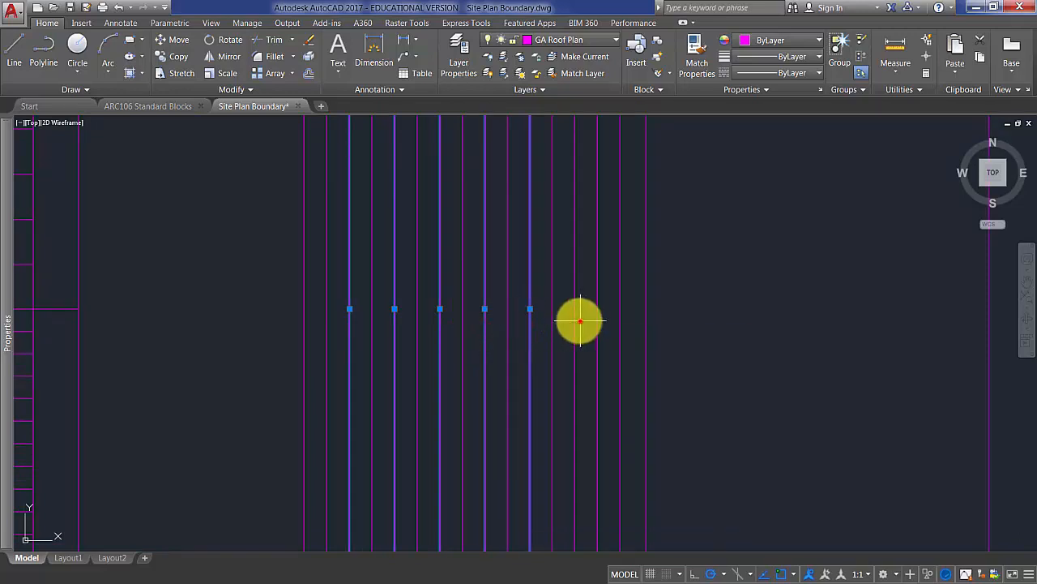
click(580, 321)
click(567, 315)
click(630, 314)
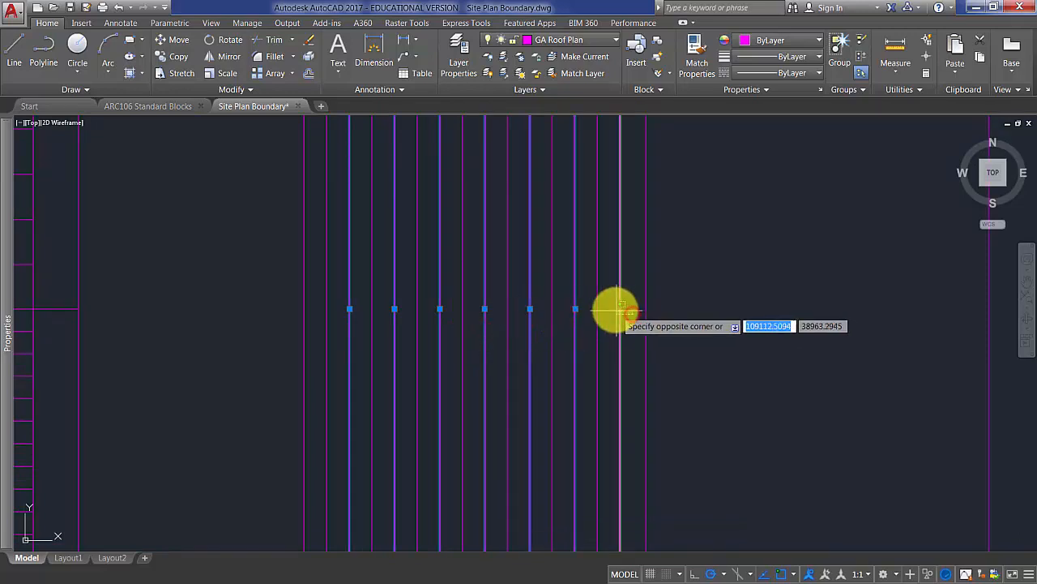
click(617, 311)
scroll(600, 336, down, 4)
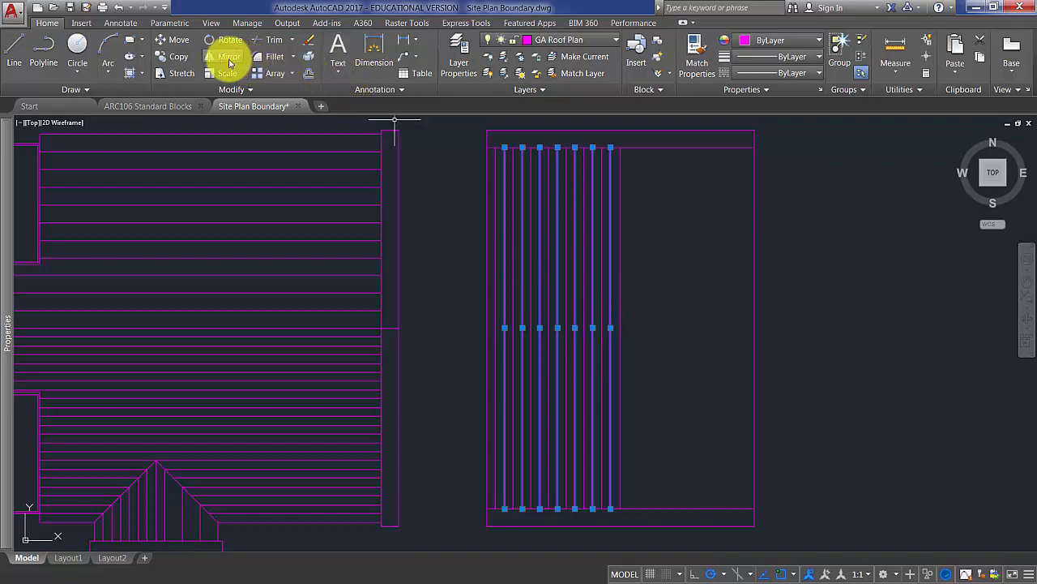
click(229, 60)
click(620, 150)
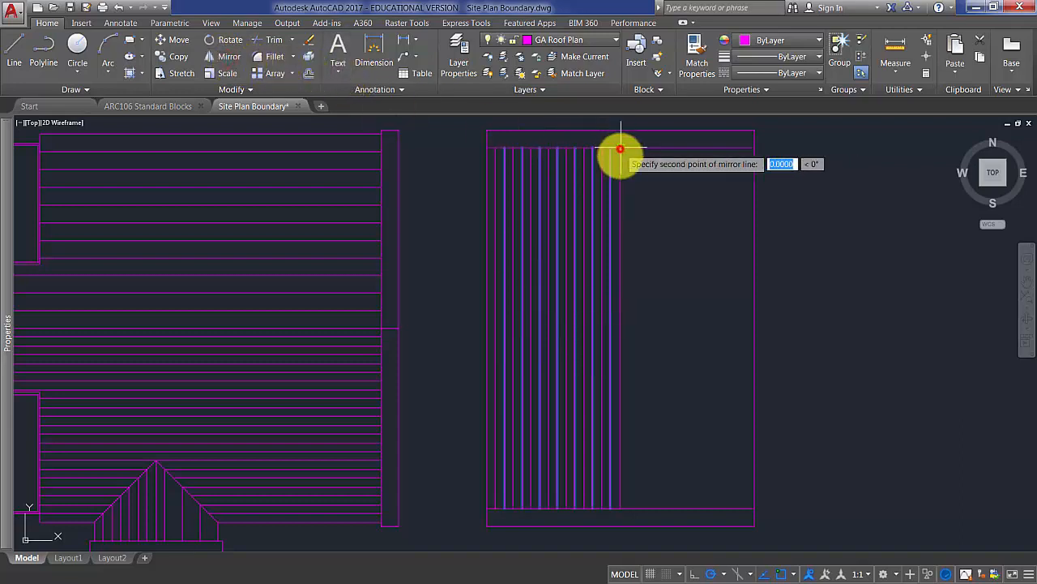
middle_drag(620, 163, 621, 214)
click(625, 155)
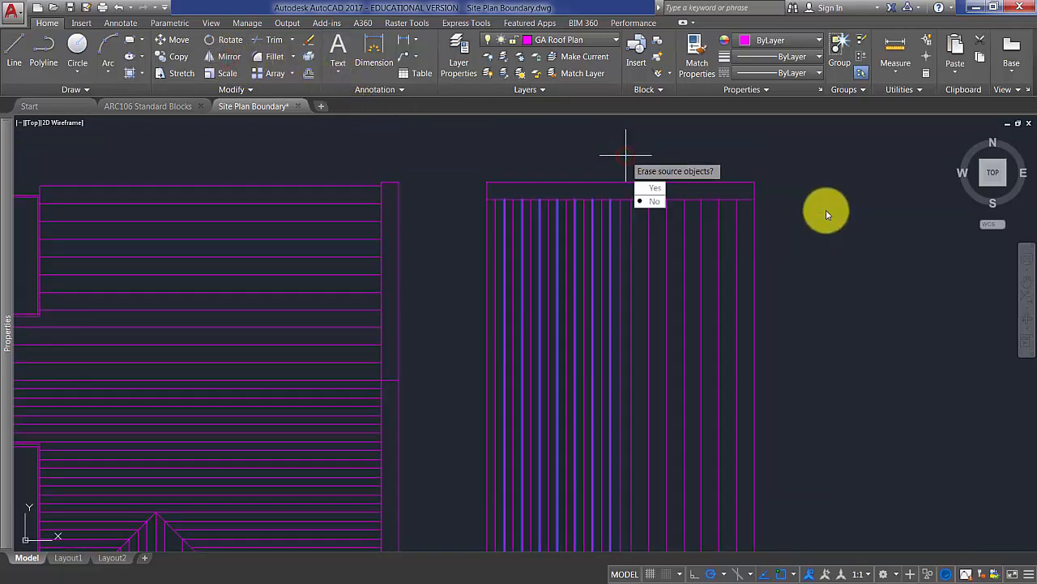
key(Escape)
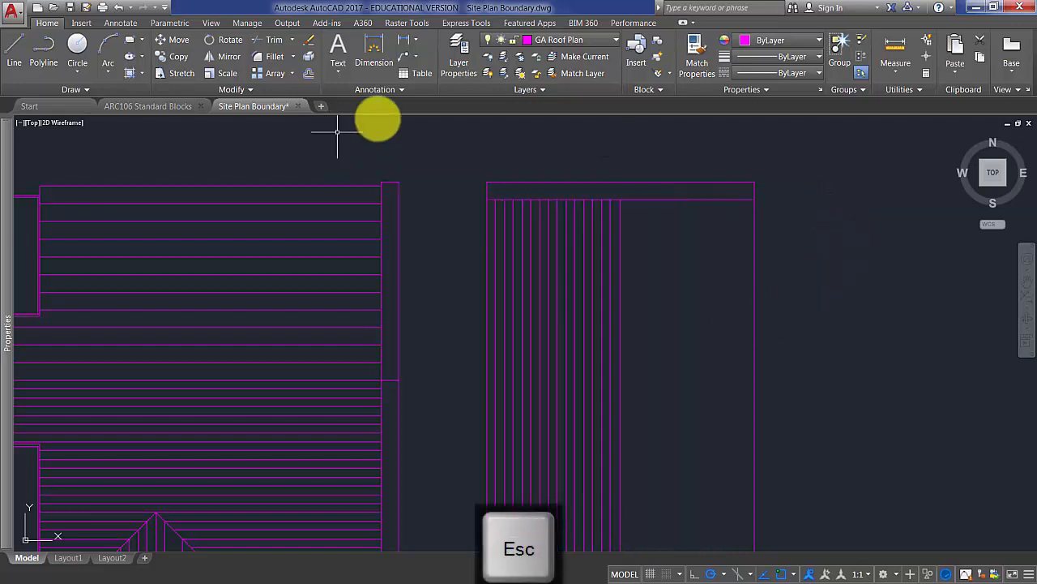
Step: Mirror every second roof line of the second building across its ridge line, keeping the source lines
scroll(509, 209, up, 2)
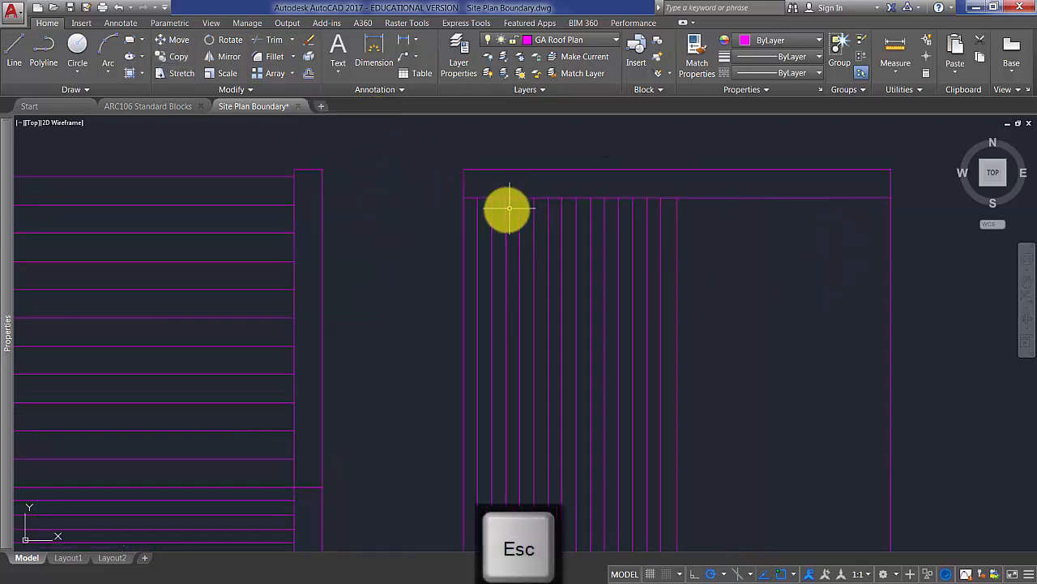
click(491, 217)
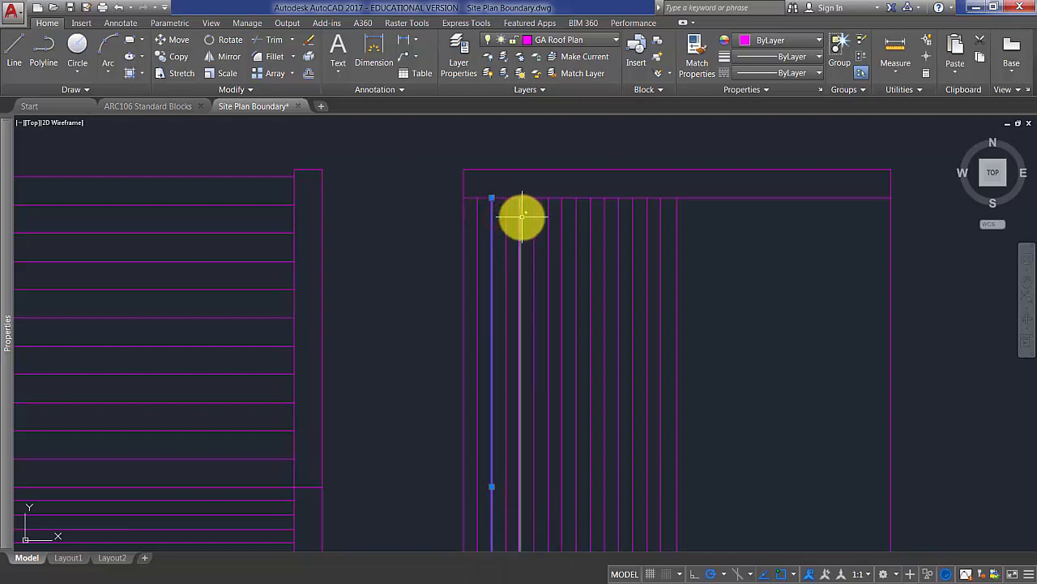
click(522, 216)
click(514, 212)
click(554, 213)
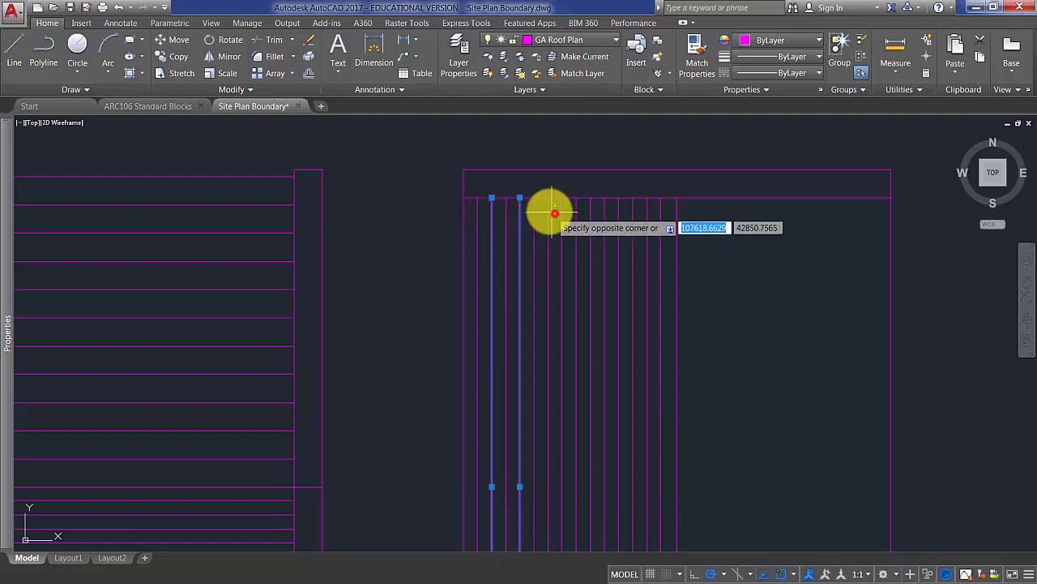
click(546, 209)
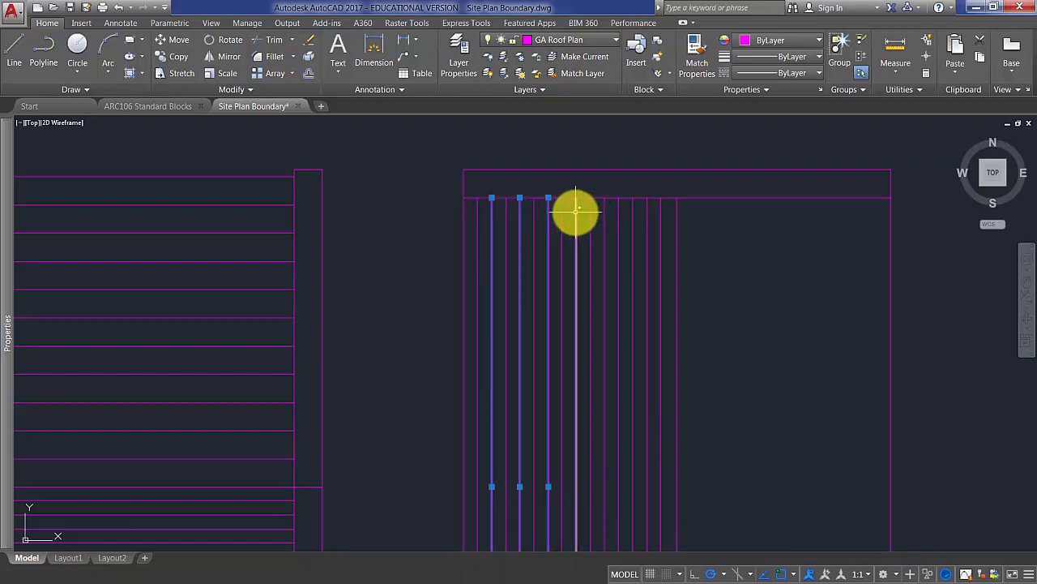
click(604, 217)
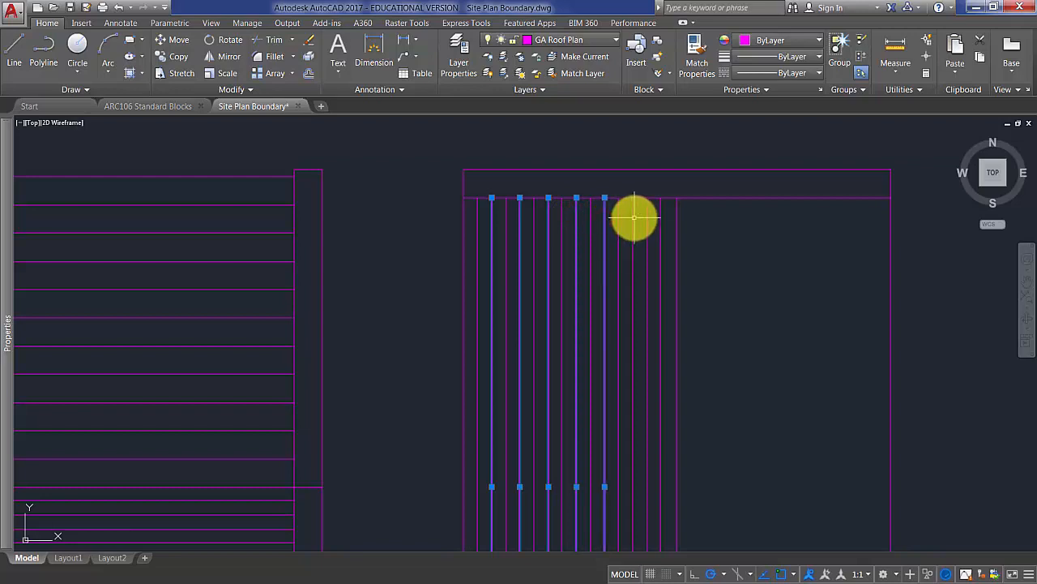
click(633, 218)
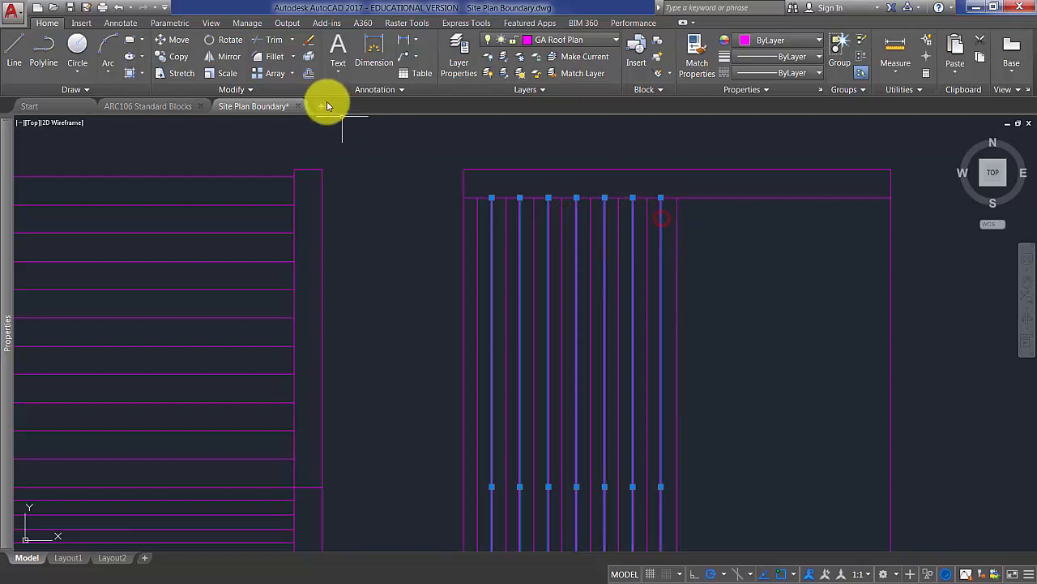
click(224, 56)
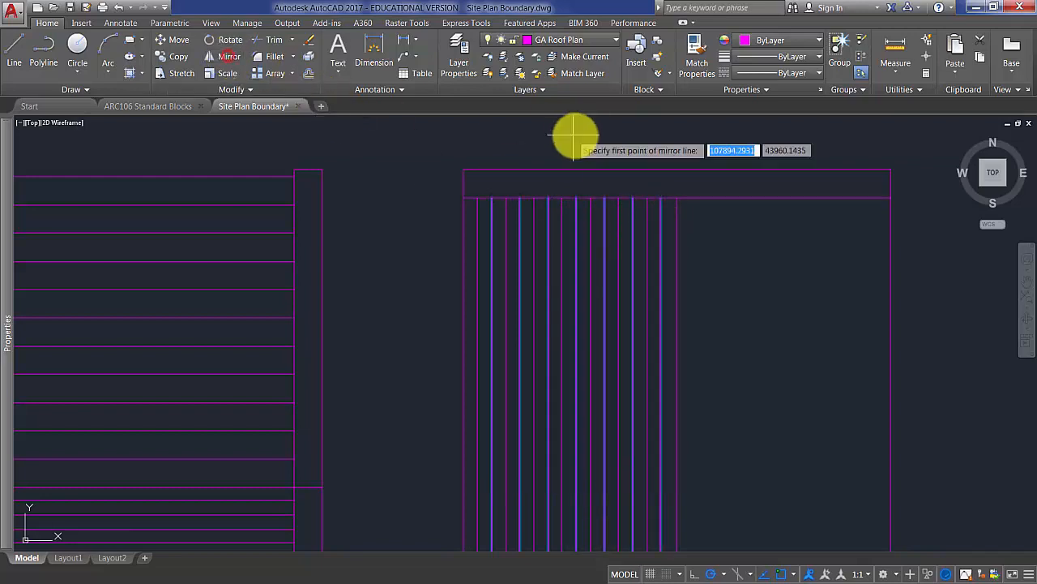
click(676, 169)
click(679, 142)
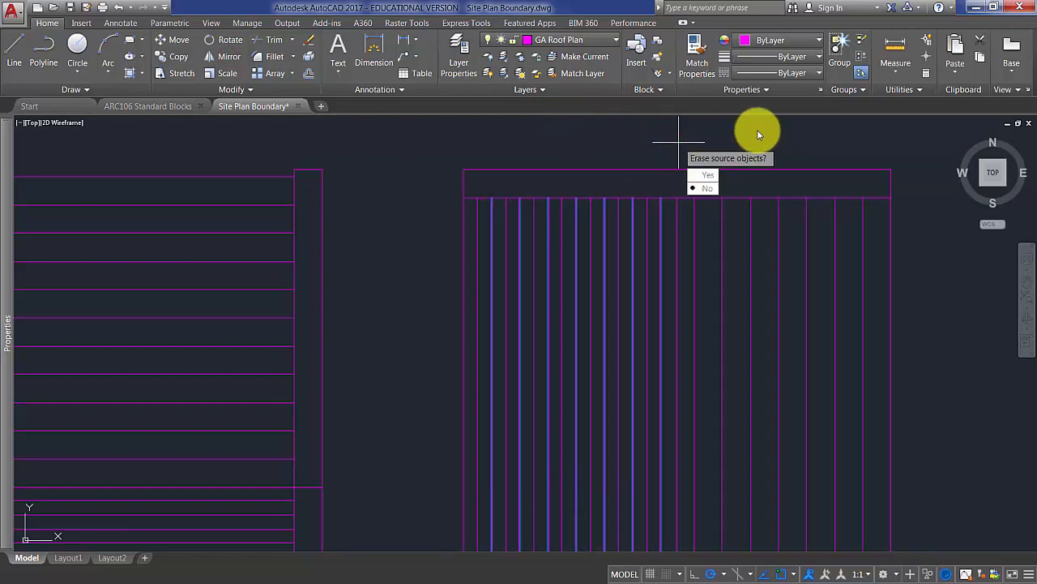
key(Return)
scroll(641, 271, down, 6)
scroll(582, 267, up, 2)
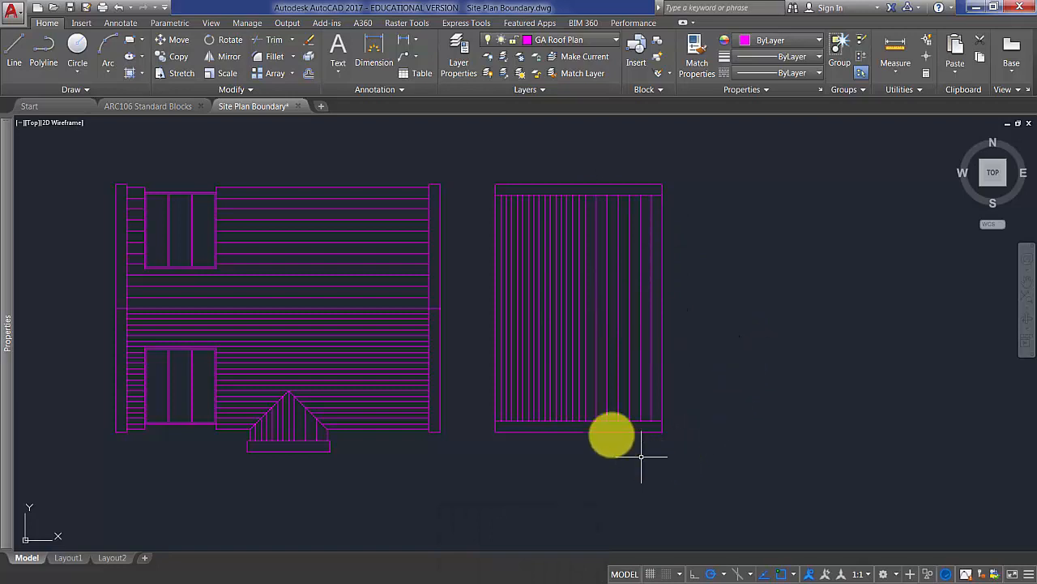
Step: Move the entire second roof plan straight down by 1000
click(477, 156)
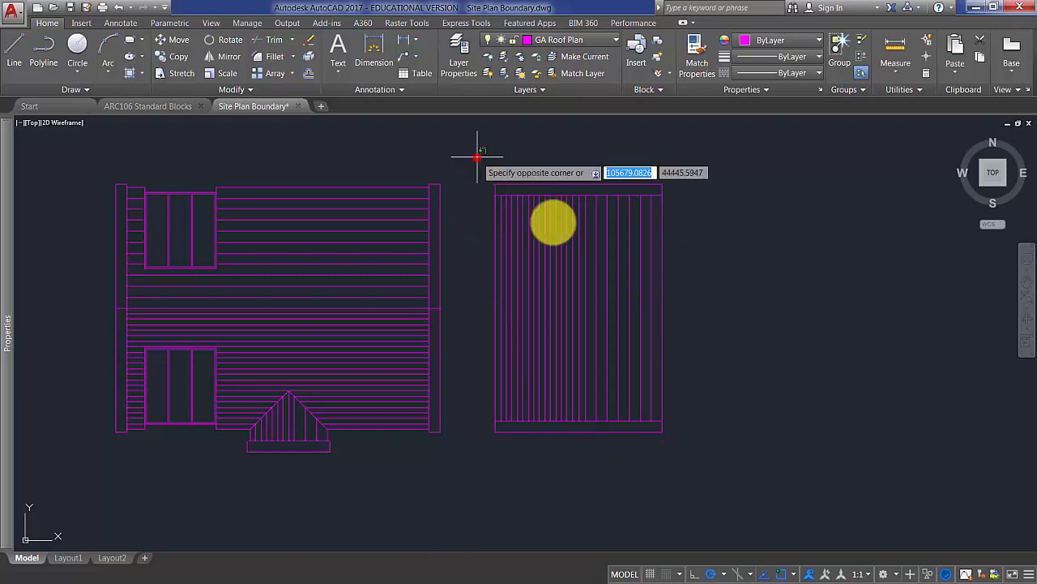
click(747, 477)
click(548, 310)
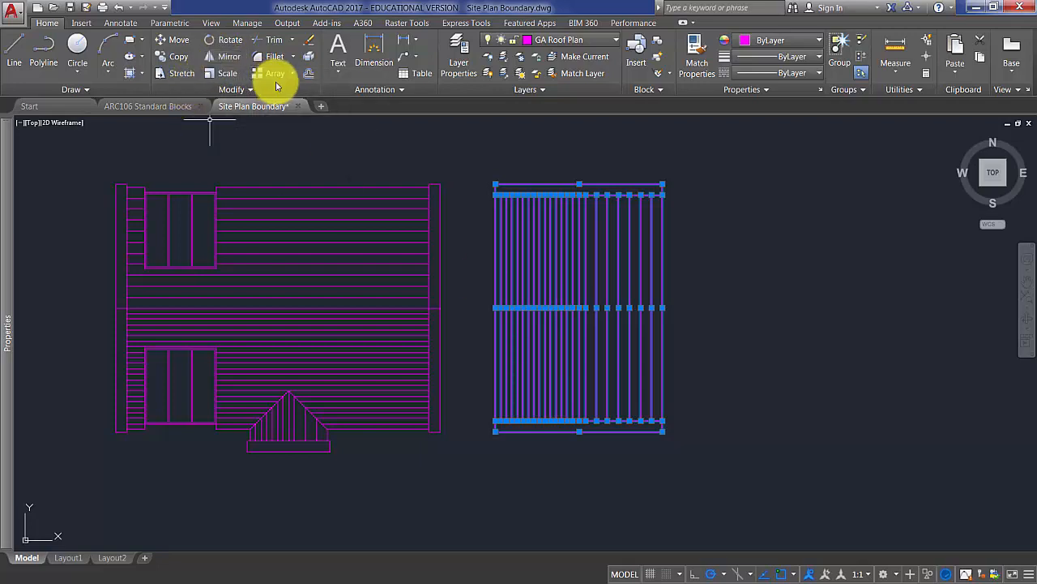
click(180, 42)
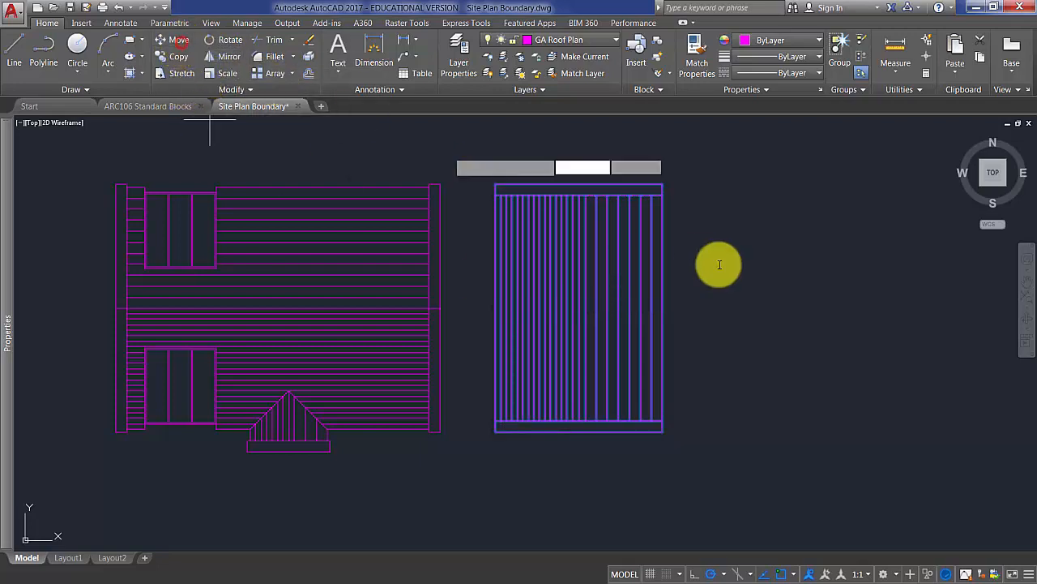
click(727, 189)
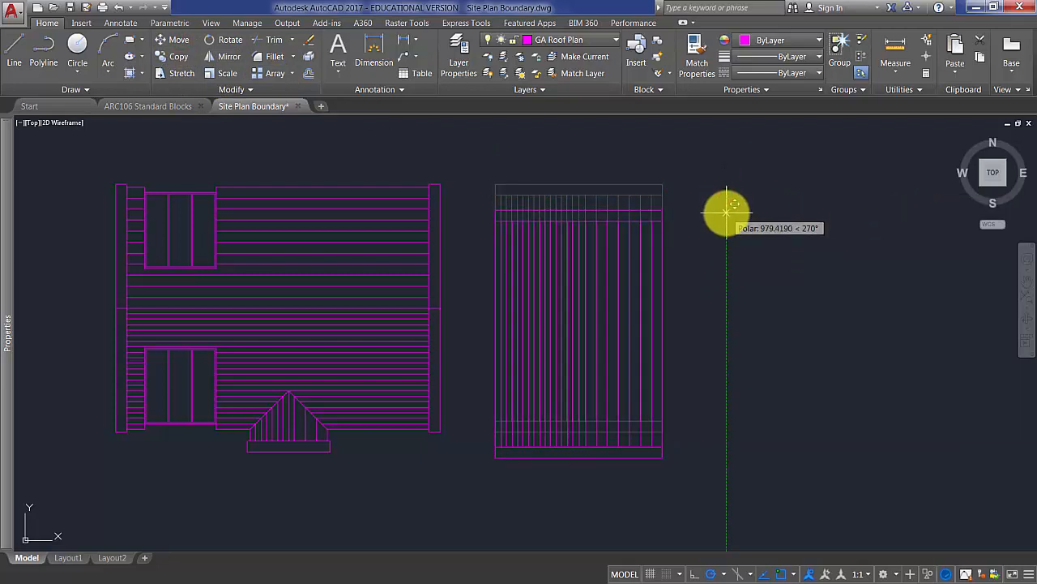
text(1000)
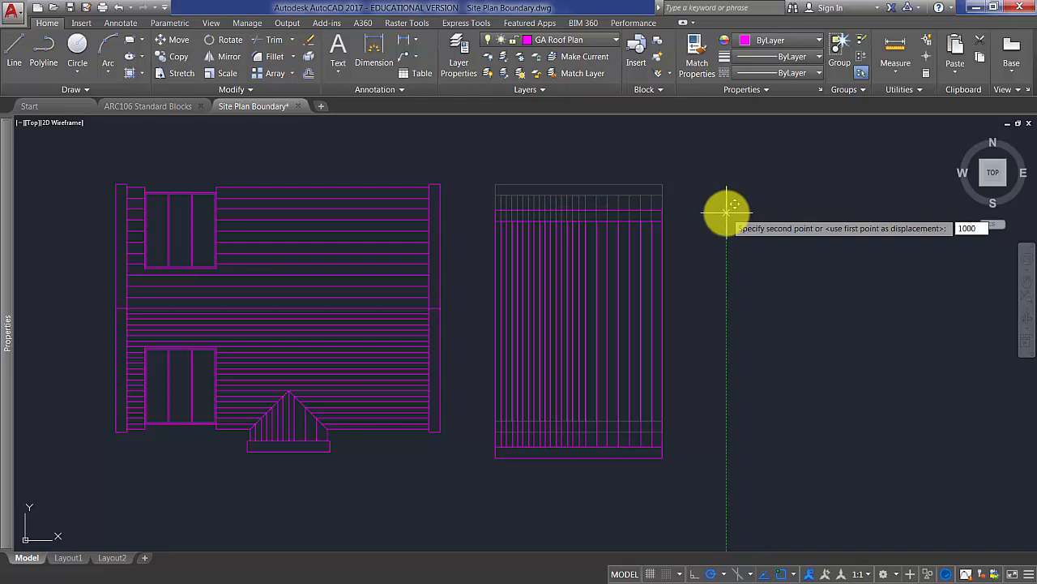
key(Return)
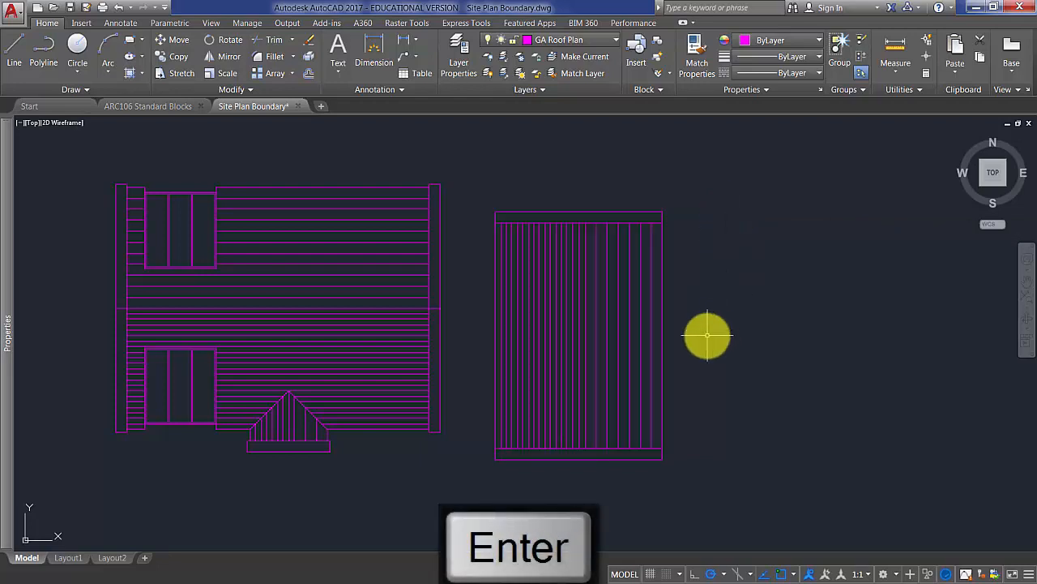
click(485, 192)
click(728, 496)
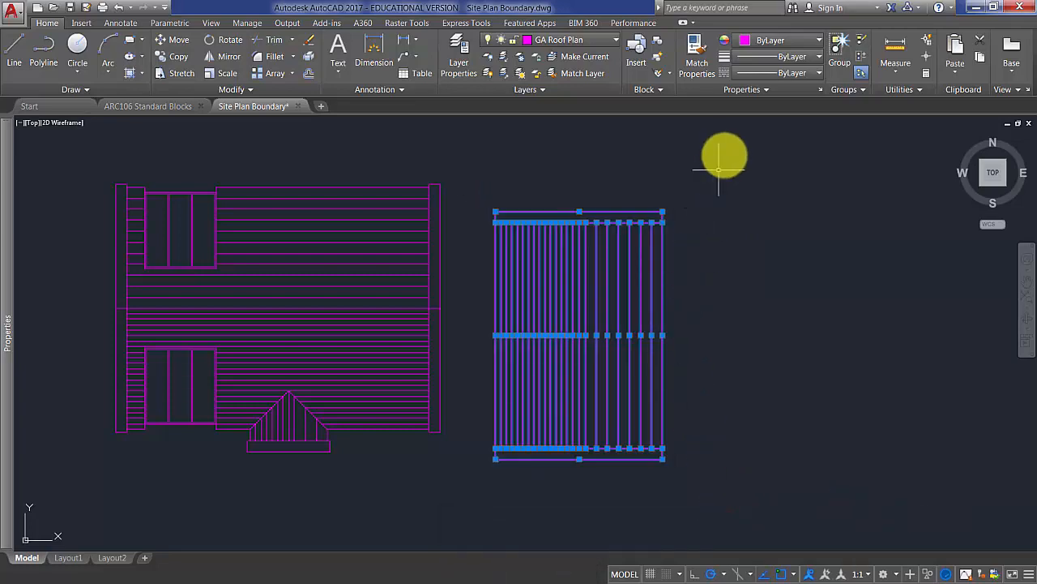
click(640, 49)
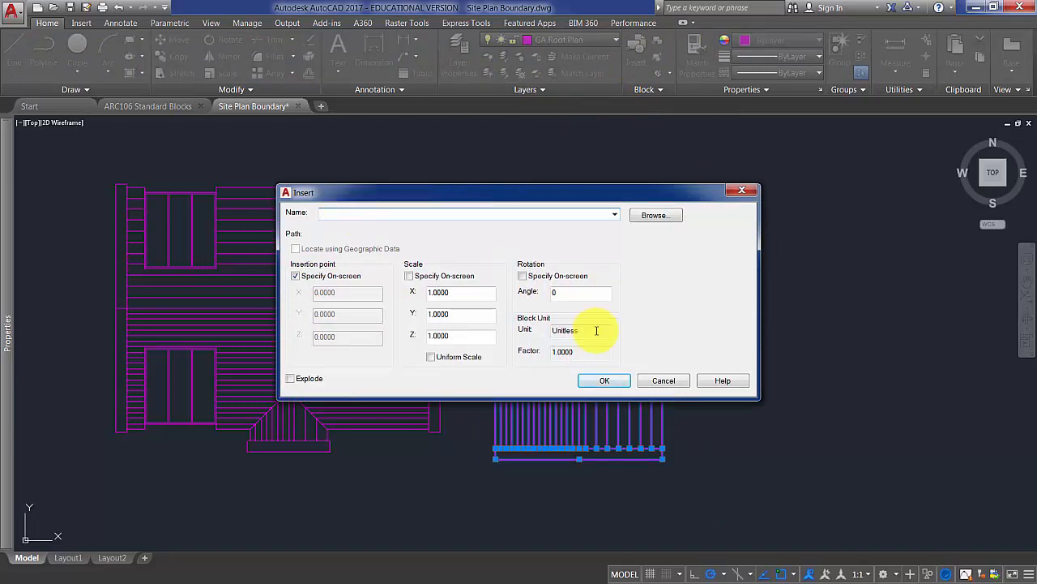
click(665, 380)
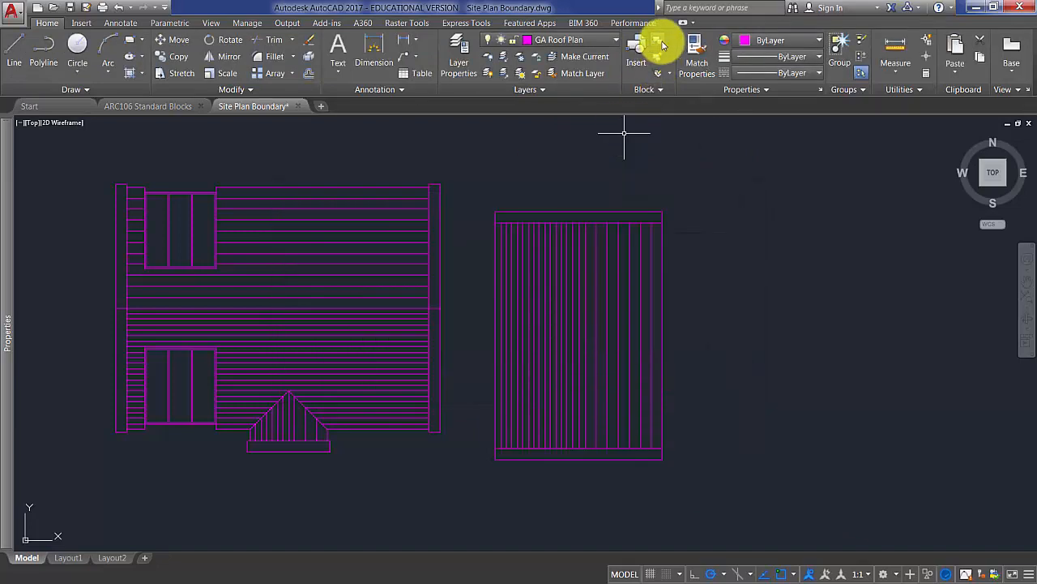
Step: Convert the entire second roof plan into a block named Garage, with its upper-left corner as the base point
click(661, 43)
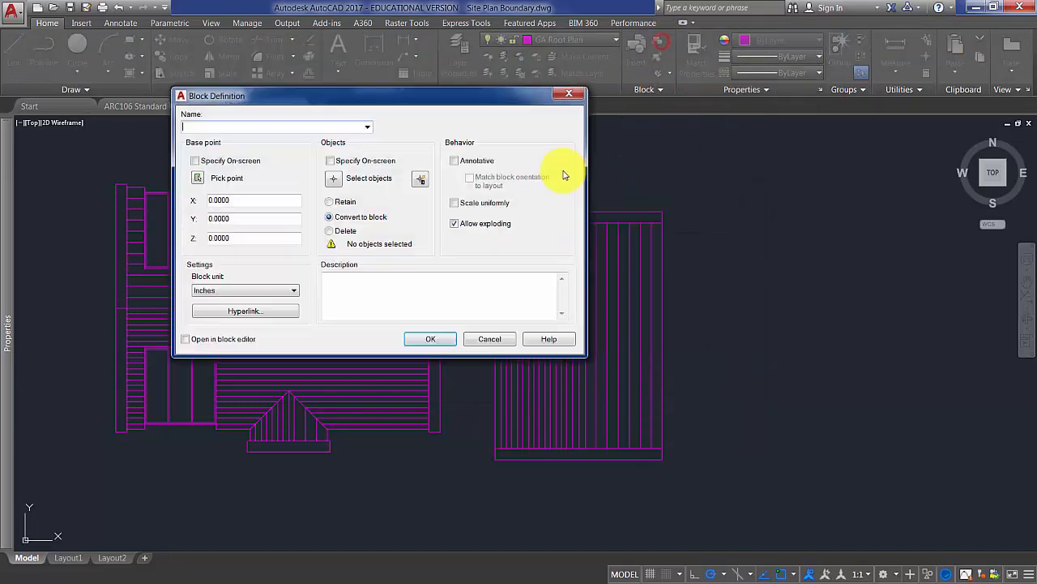
click(198, 178)
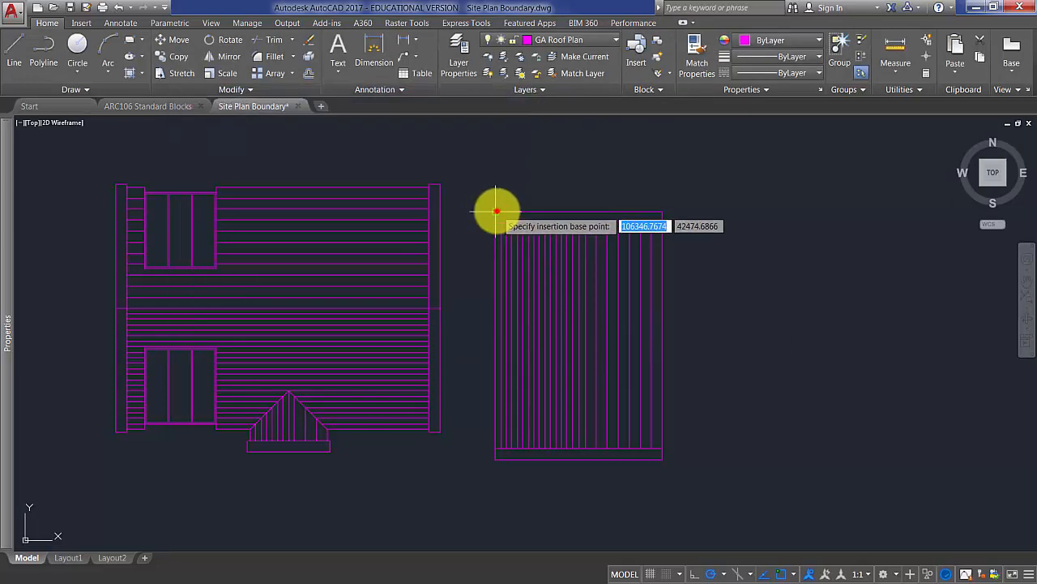
click(496, 211)
click(333, 177)
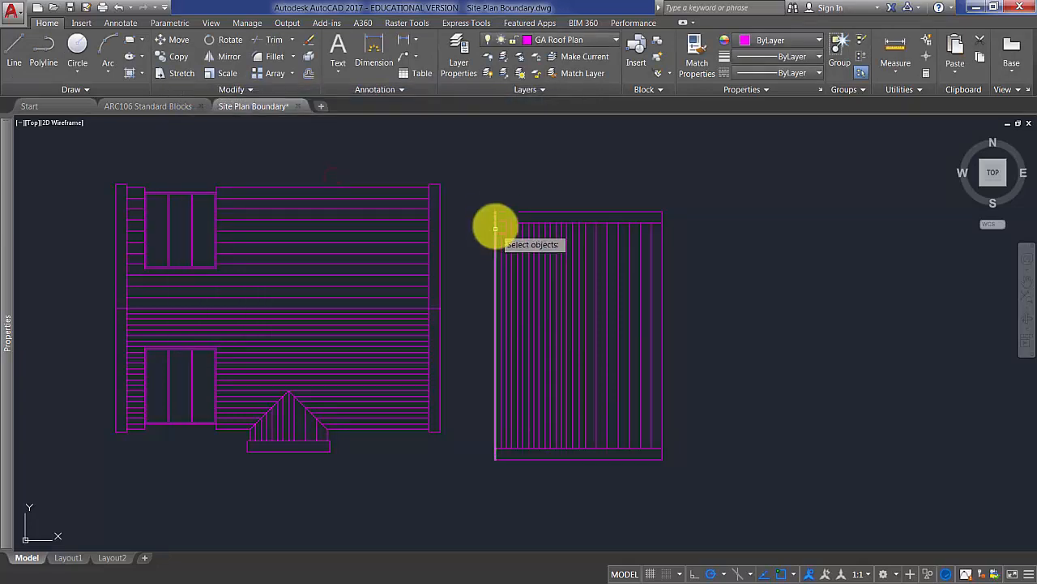
click(478, 186)
click(772, 498)
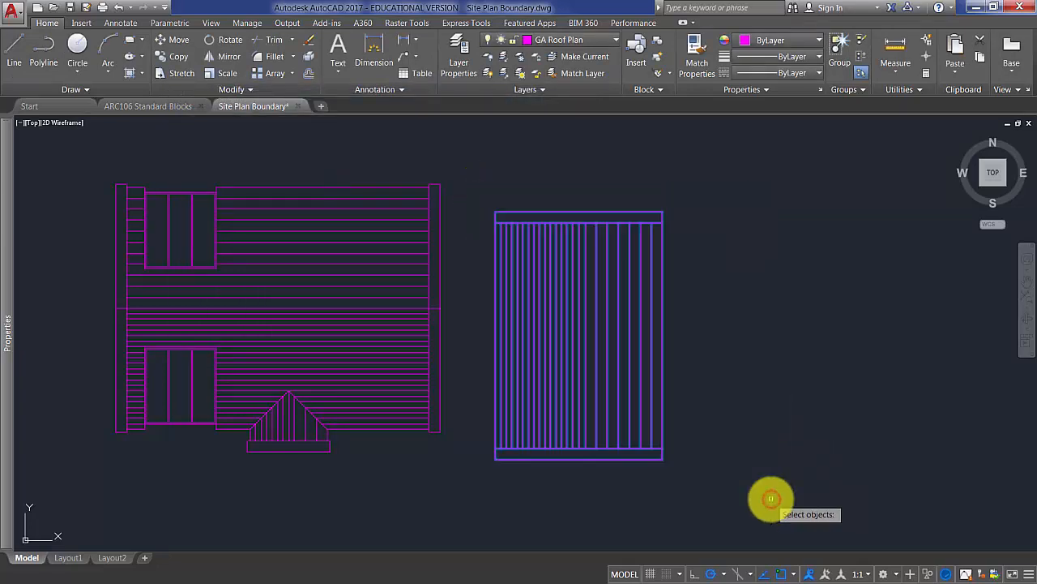
key(Return)
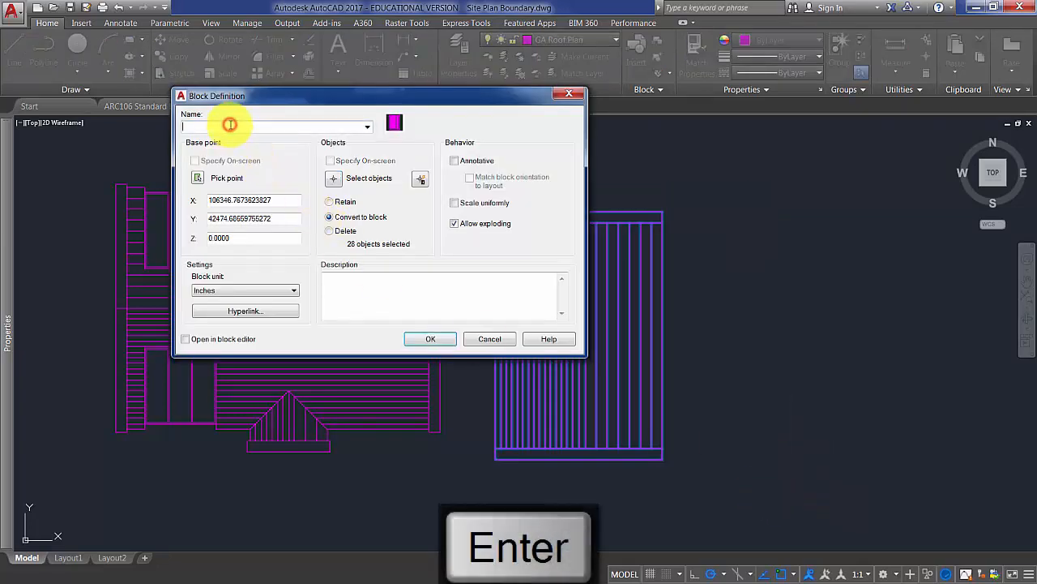
text(Garage)
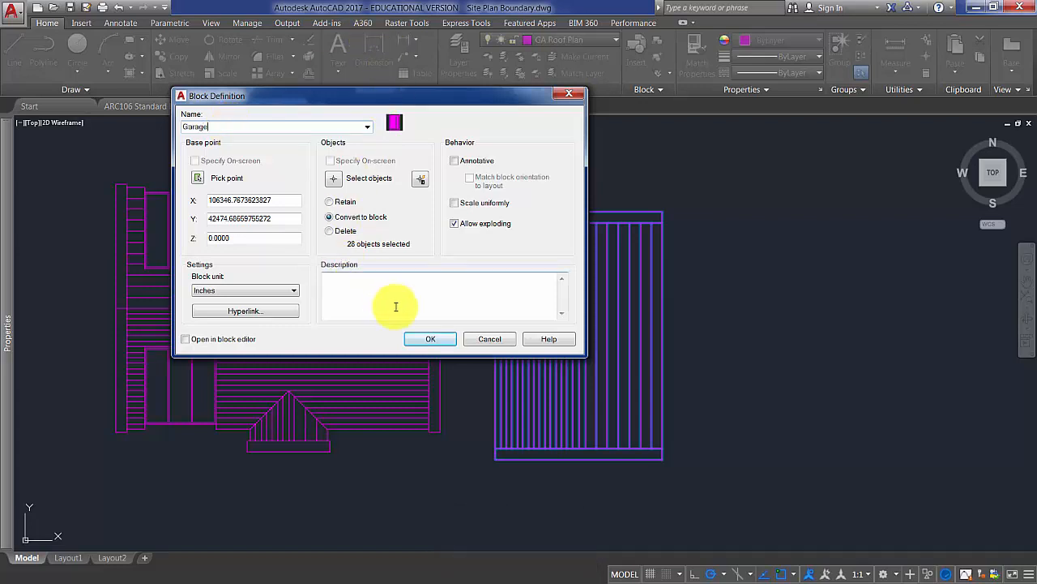
click(434, 340)
Step: Convert the entire house roof plan into a block named Roof Plan, with its upper-left corner as the base point
middle_drag(385, 359, 487, 357)
click(186, 157)
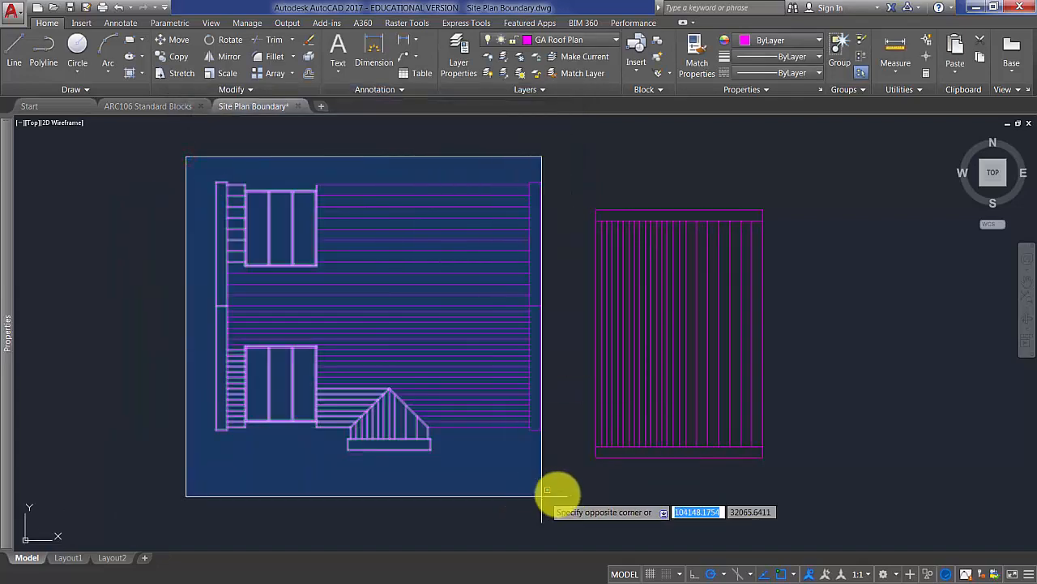
click(558, 489)
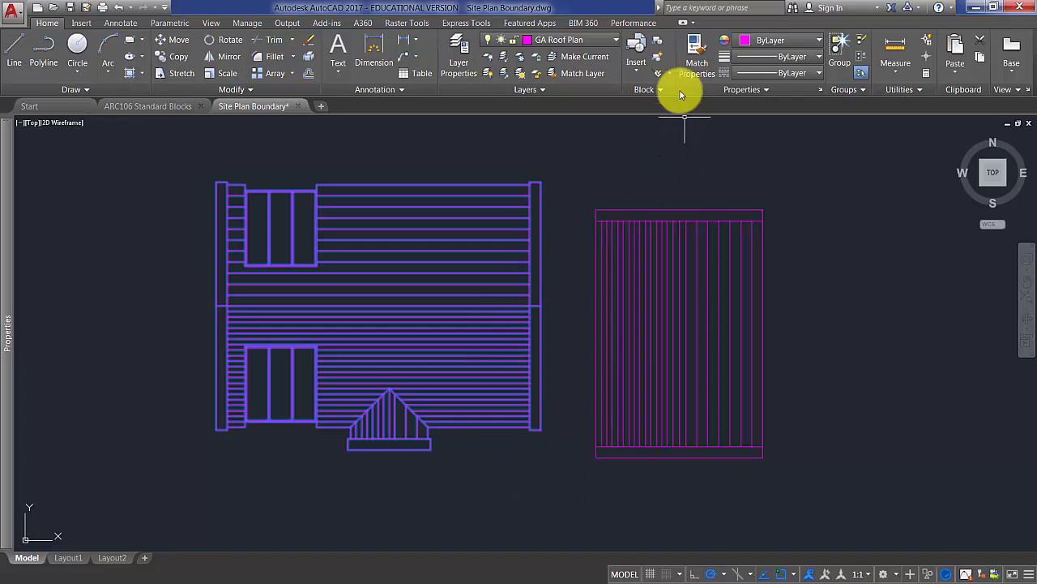
click(658, 44)
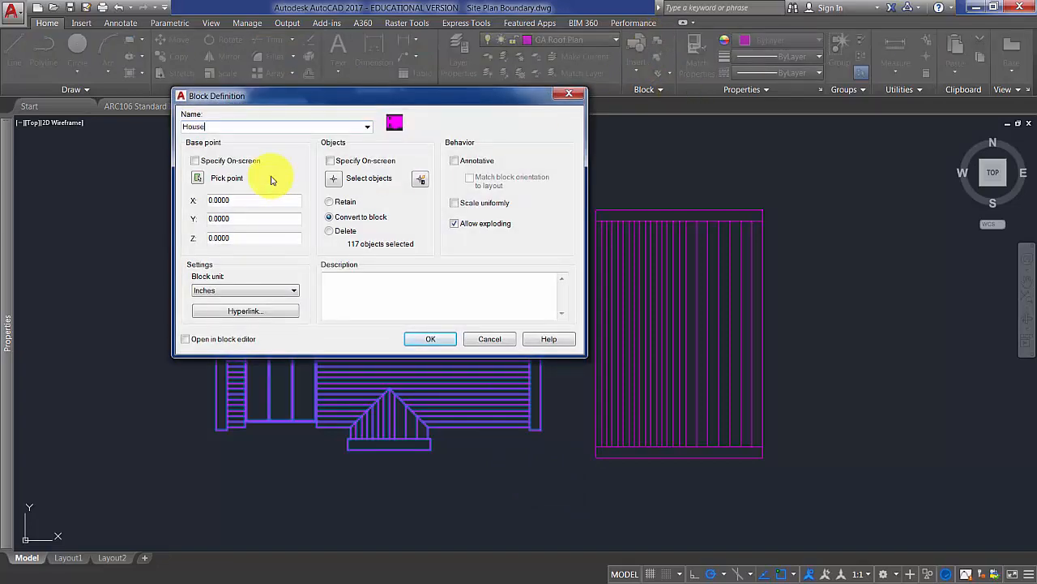
key(BackSpace)
key(BackSpace)
key(BackSpace)
key(BackSpace)
key(BackSpace)
text(Roof Plan)
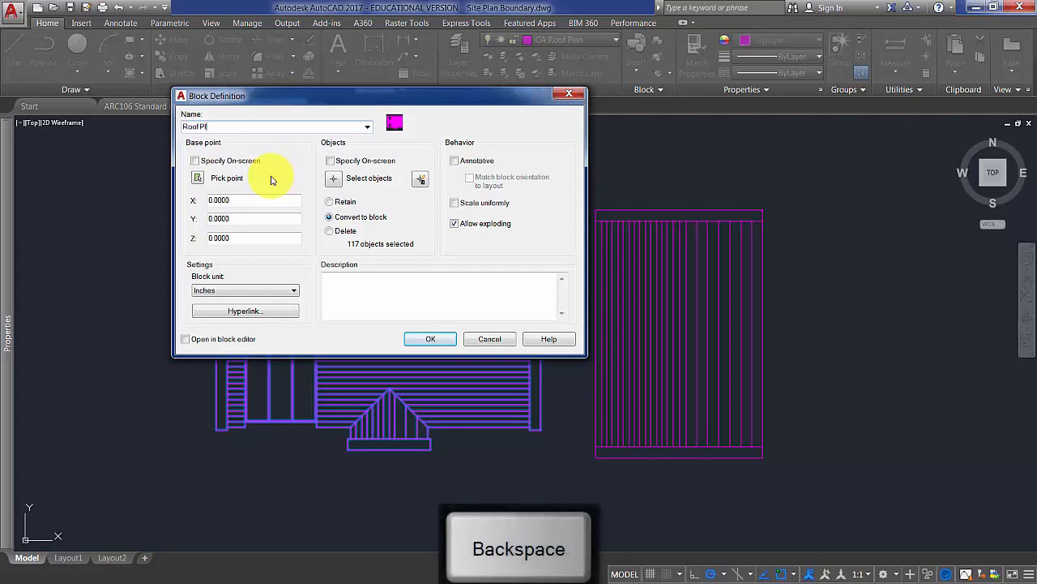
click(197, 178)
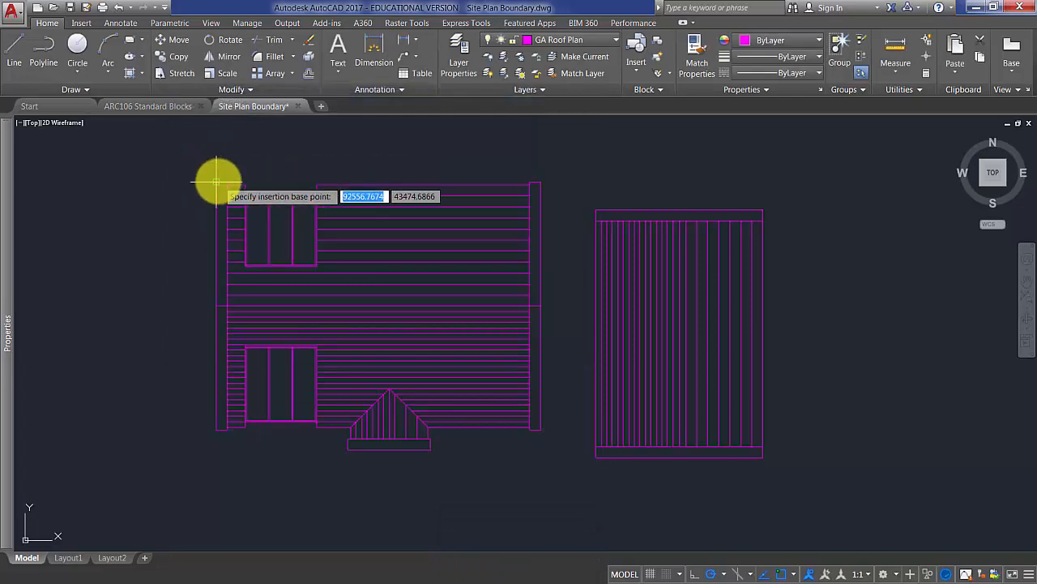
click(216, 180)
click(427, 339)
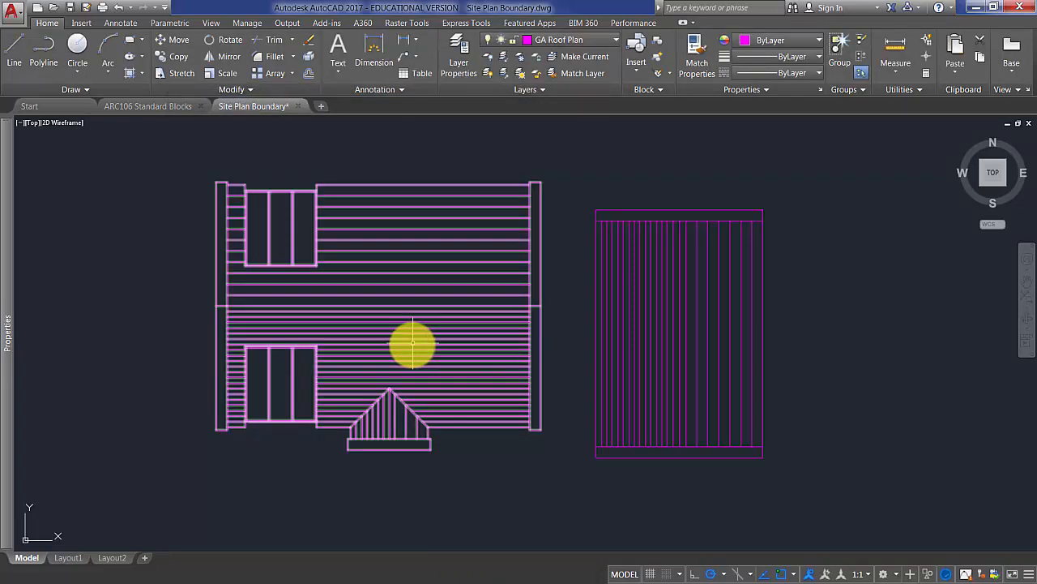
Step: Draw a diagonal line across the house roof block from its upper-left outer corner to its lower-right outer corner
scroll(412, 344, down, 4)
scroll(412, 344, down, 4)
scroll(411, 343, up, 2)
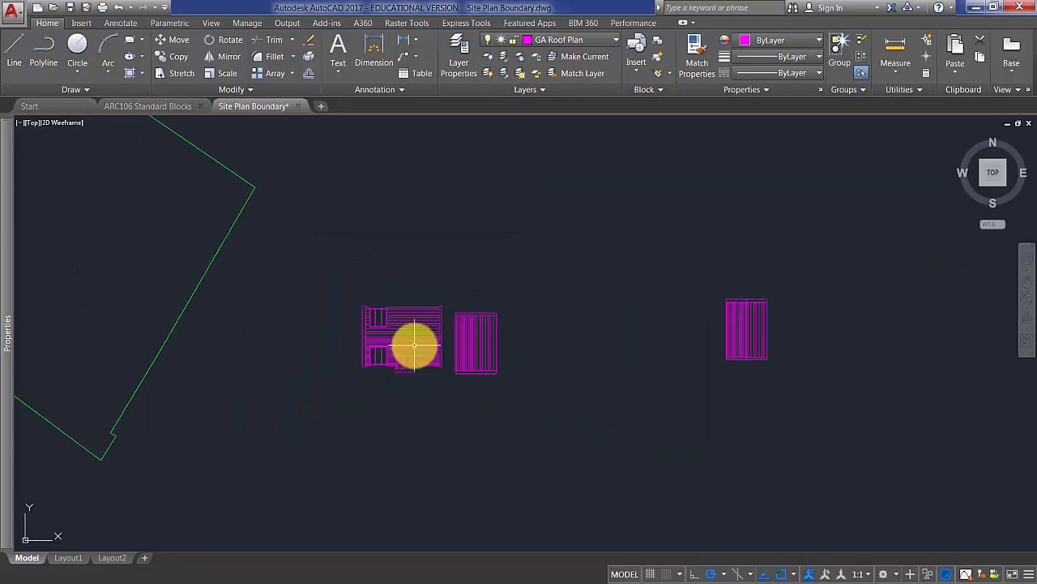
scroll(414, 345, up, 5)
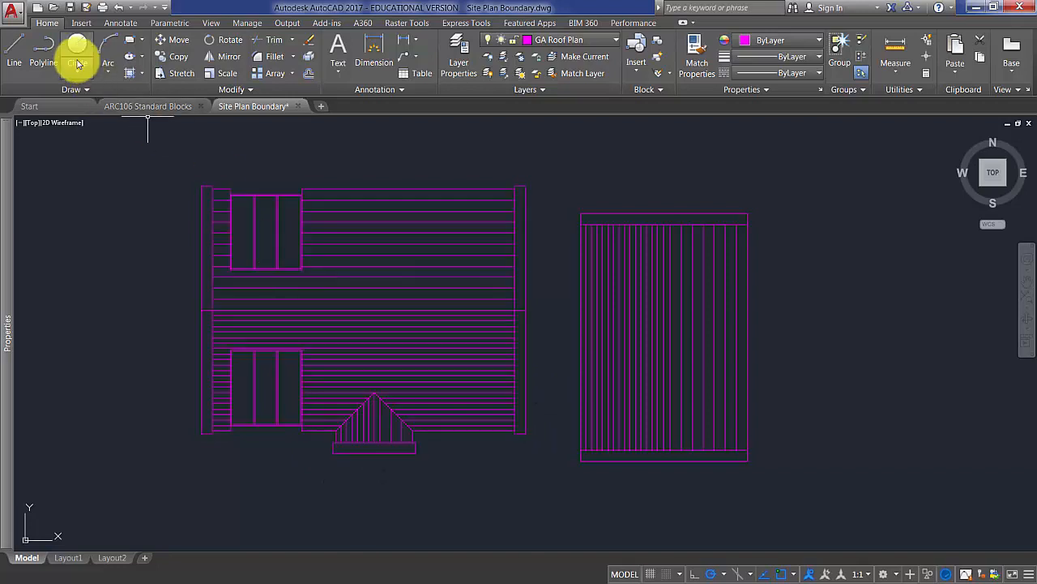
click(14, 51)
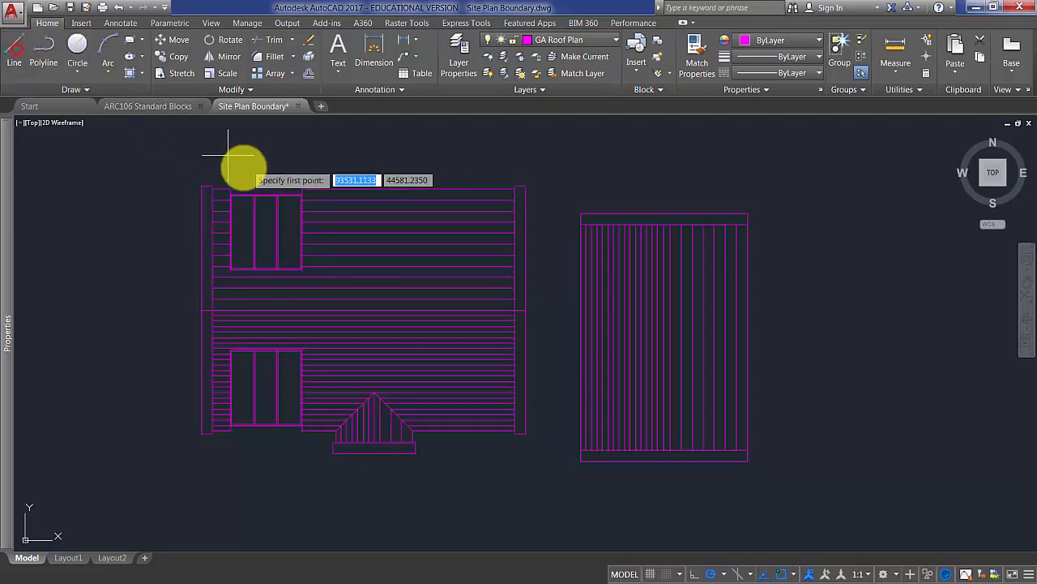
click(201, 185)
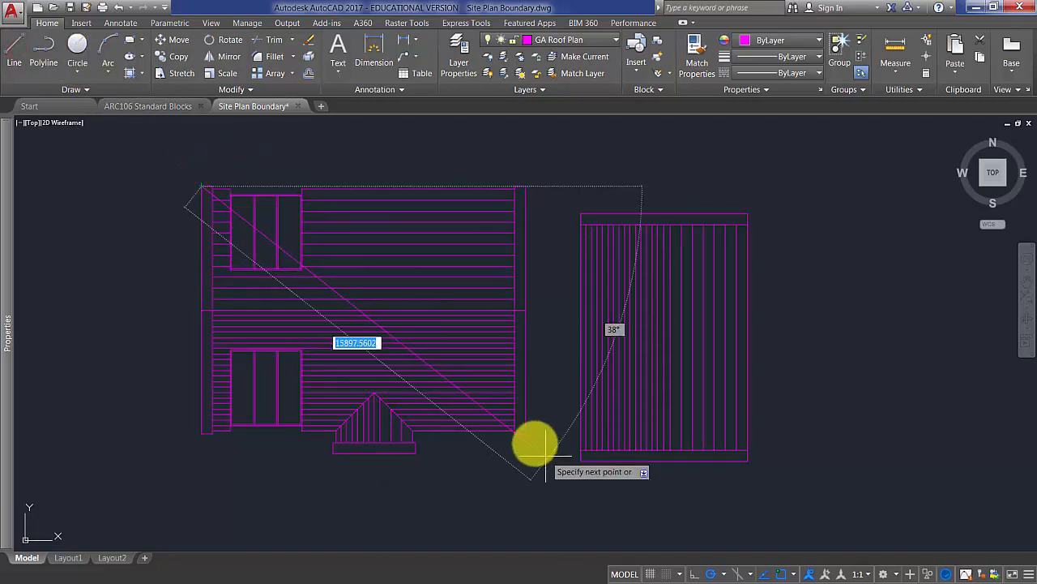
click(527, 432)
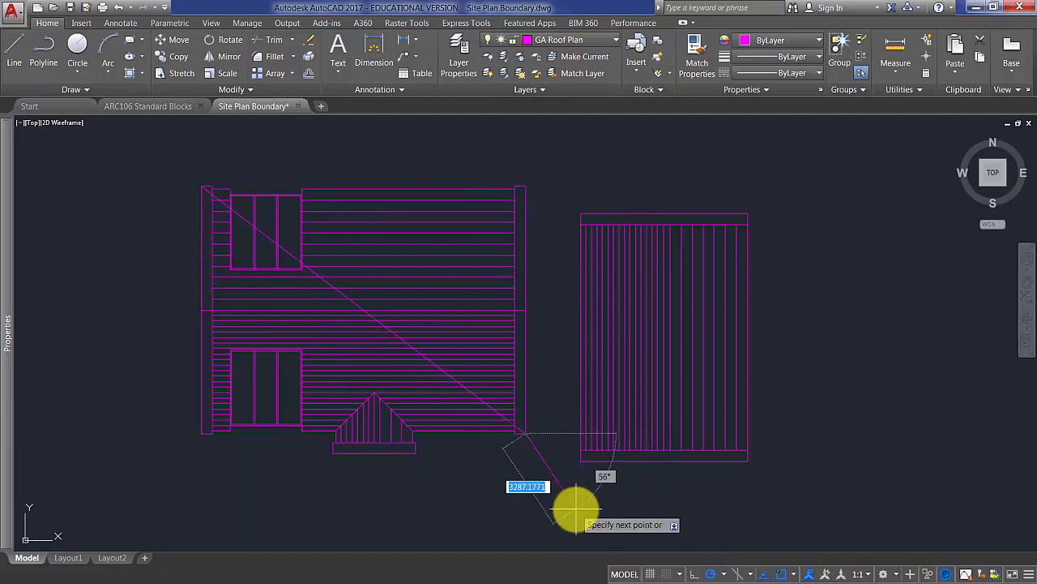
key(Escape)
Step: Rotate the house roof block by 180 degrees about the midpoint of the diagonal line
click(415, 481)
click(349, 386)
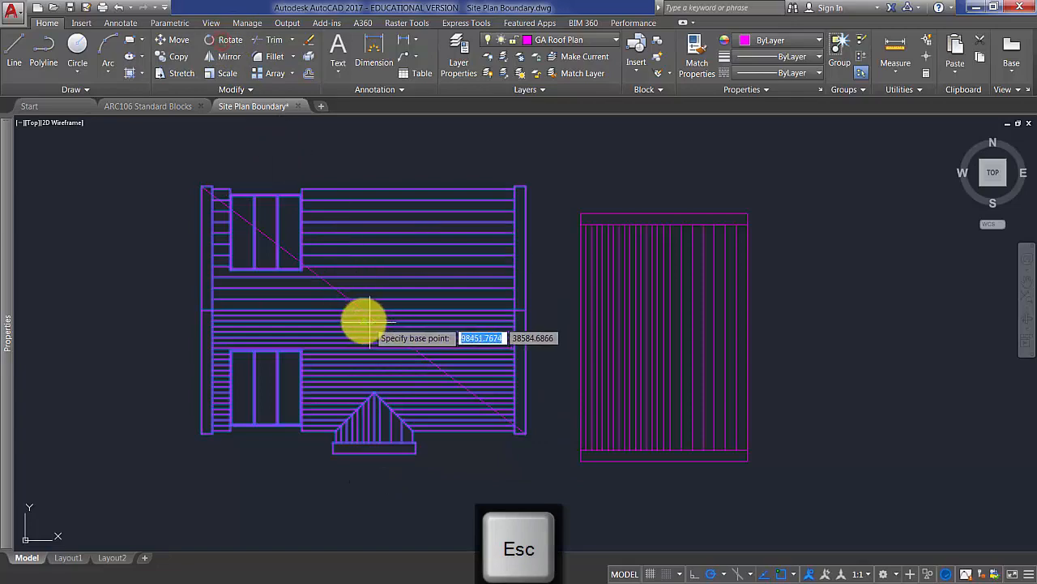
scroll(381, 300, up, 4)
scroll(478, 304, down, 2)
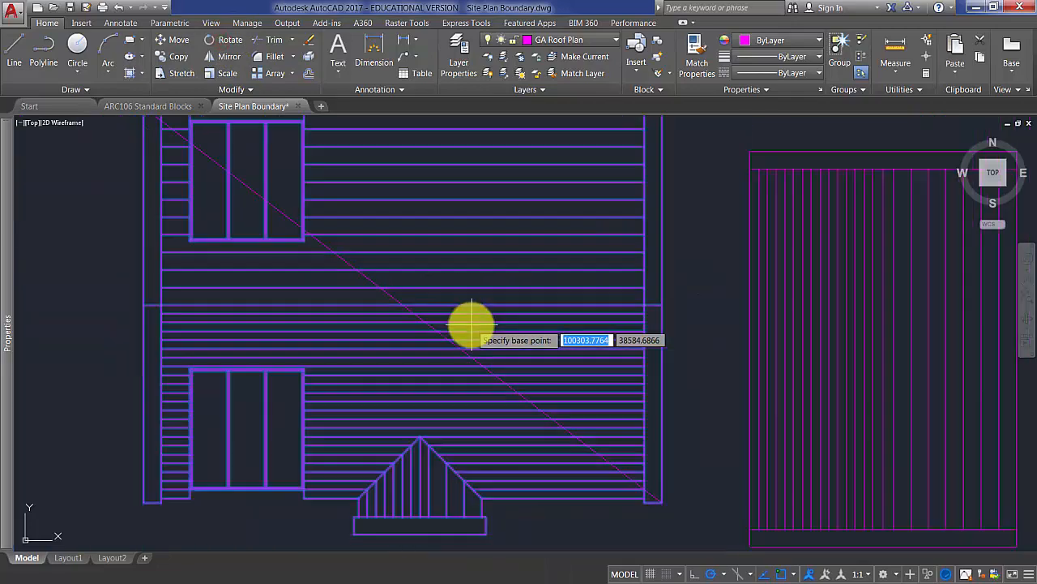
shift+right_click(438, 289)
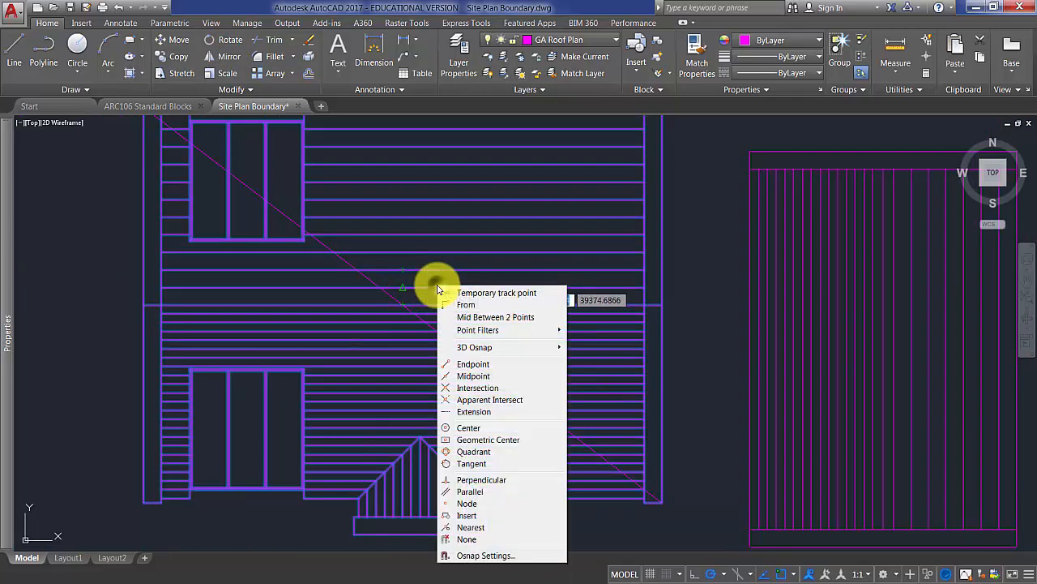
click(484, 376)
scroll(398, 287, up, 5)
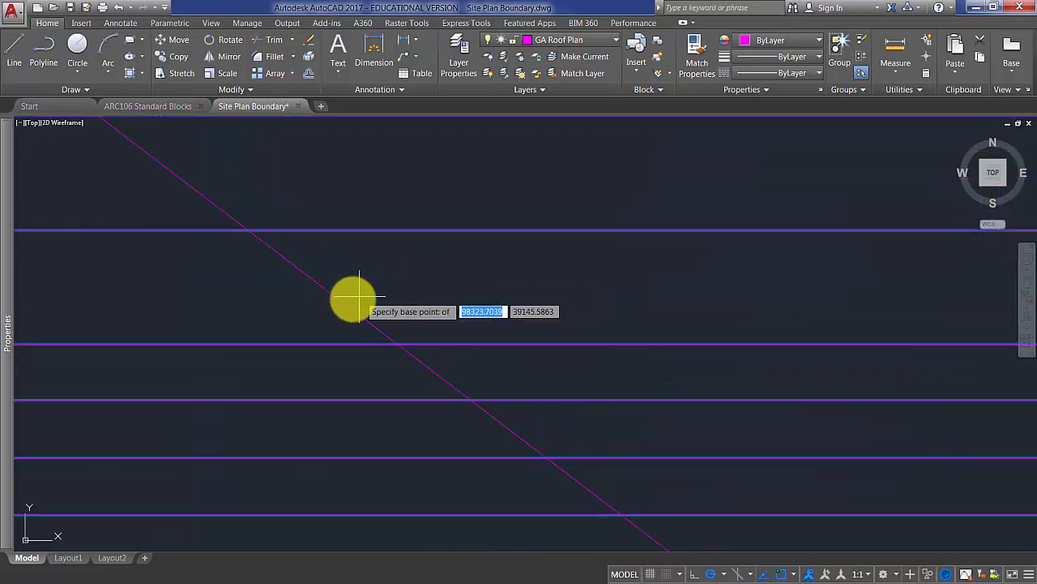
click(341, 300)
scroll(348, 324, down, 8)
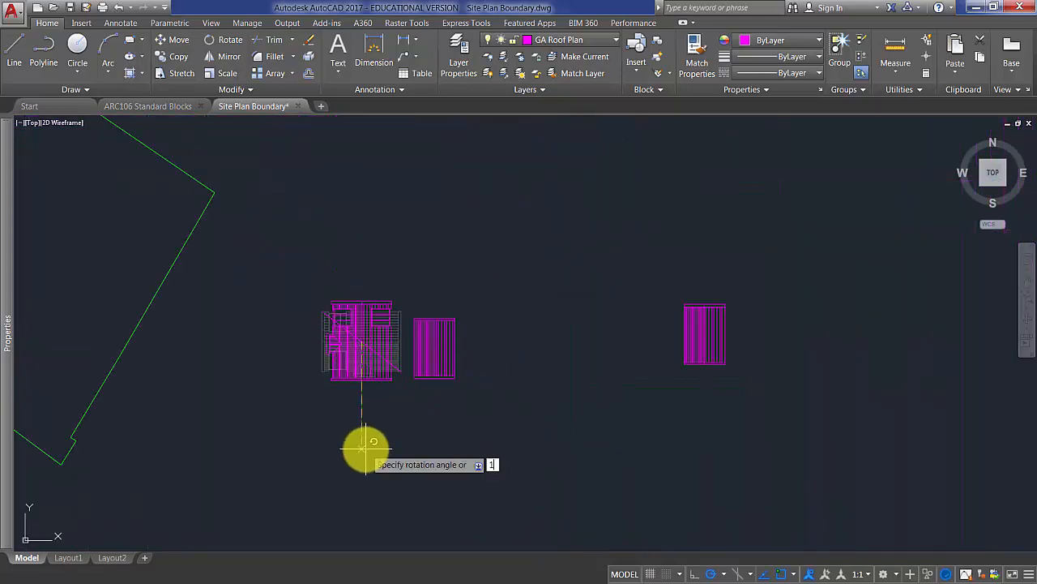
text(180)
key(Return)
scroll(369, 336, up, 6)
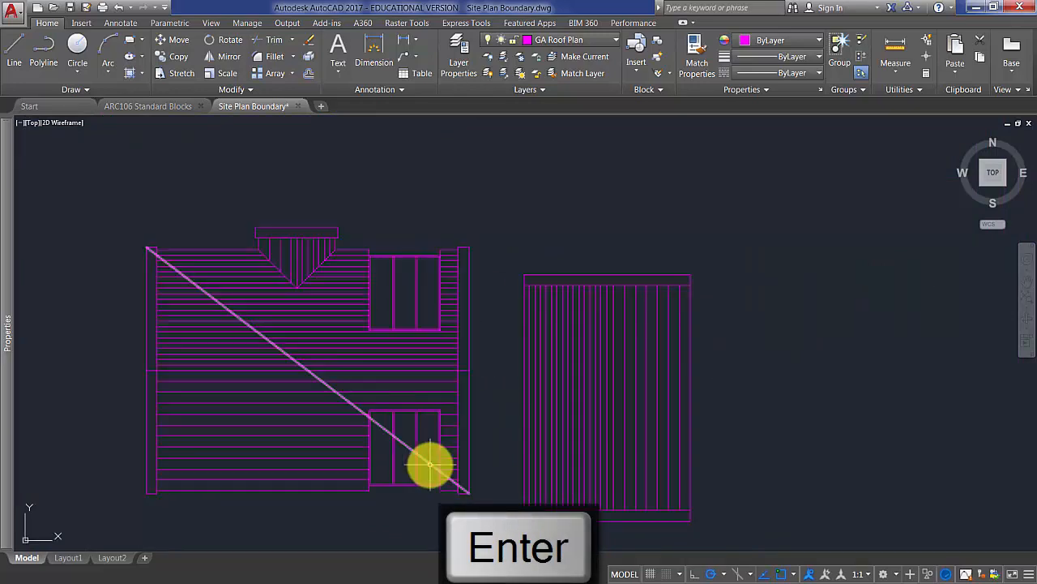
Step: Delete the diagonal line across the house roof and the spare garage roof plan standing far from the house
click(429, 465)
key(Delete)
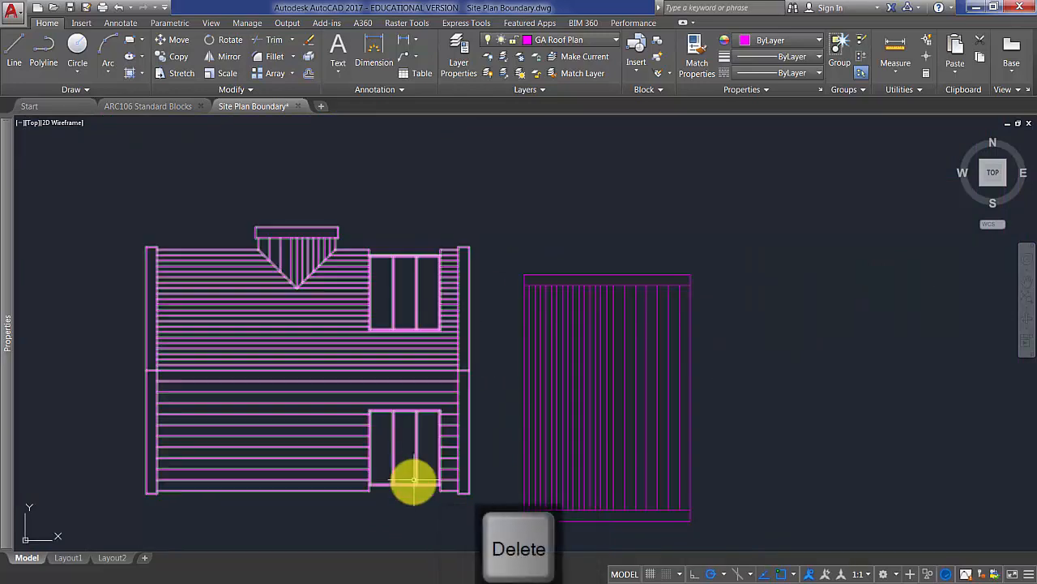
scroll(474, 481, down, 3)
scroll(447, 477, down, 2)
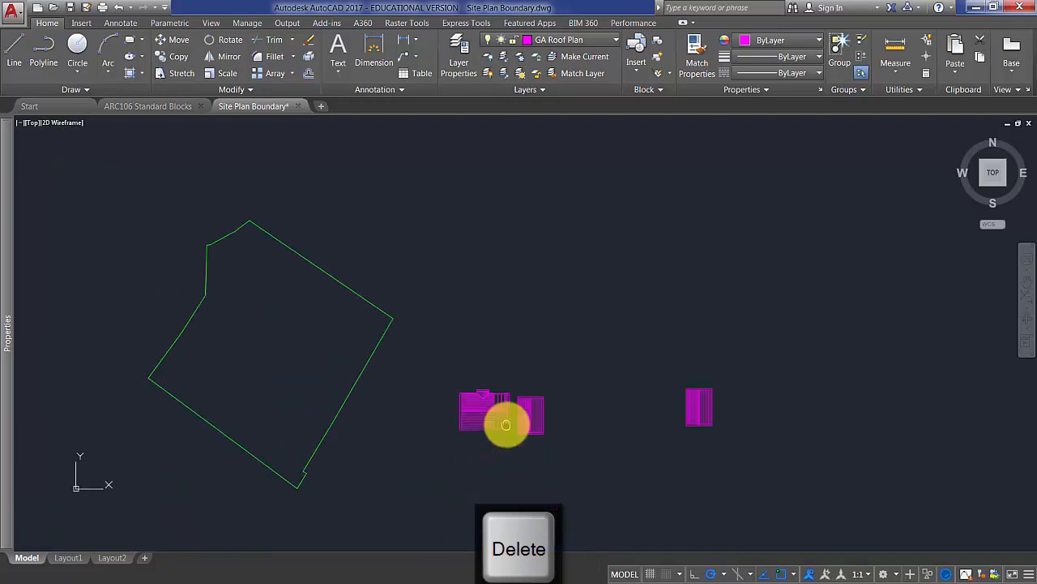
middle_drag(505, 419, 537, 410)
click(695, 331)
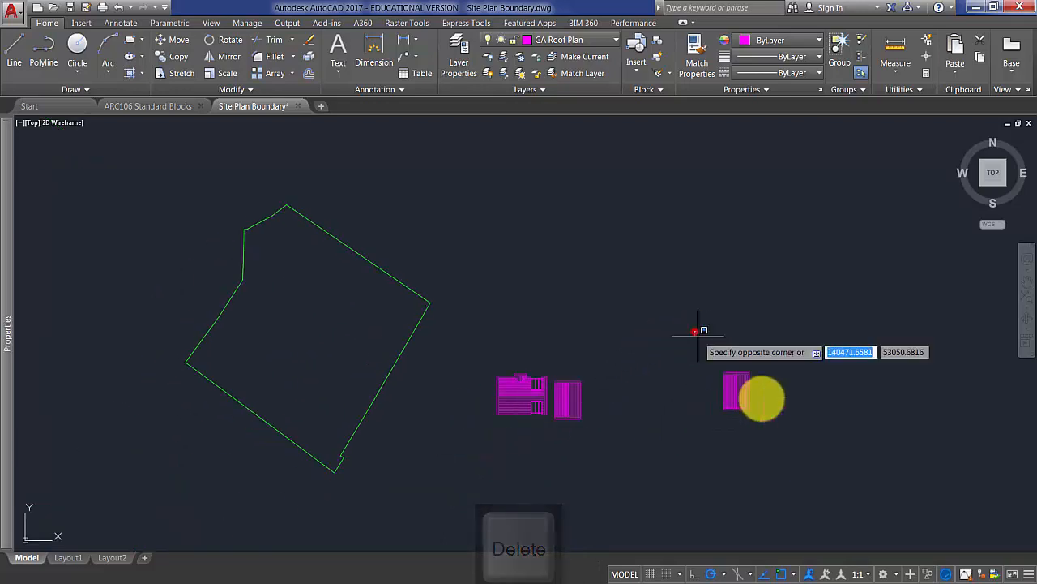
click(806, 448)
key(Delete)
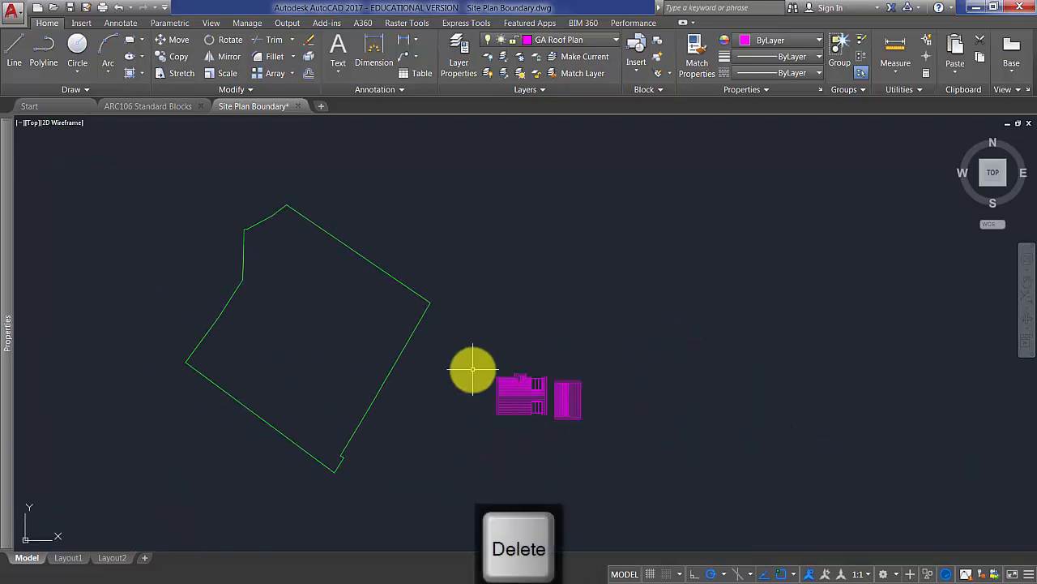
Step: Draw a line along the site boundary's long north-east edge, from its top corner to its east corner
scroll(510, 378, up, 3)
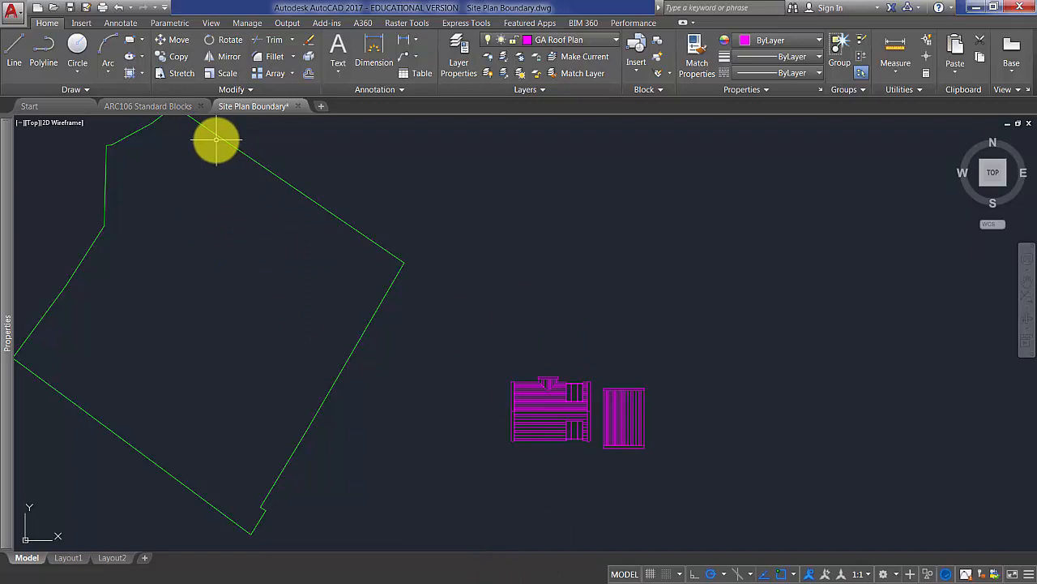
middle_drag(235, 171, 270, 180)
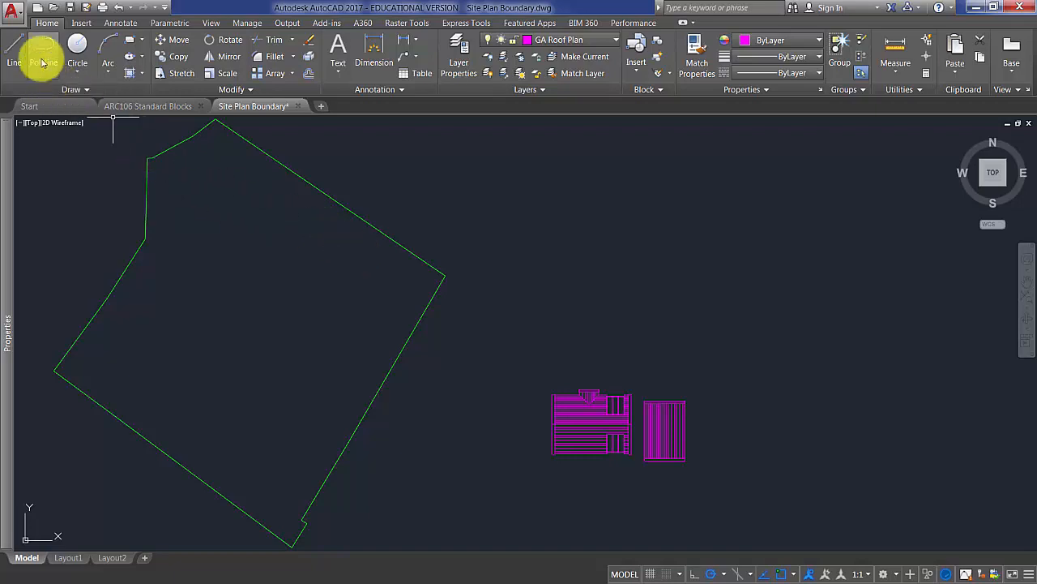
click(16, 53)
click(216, 121)
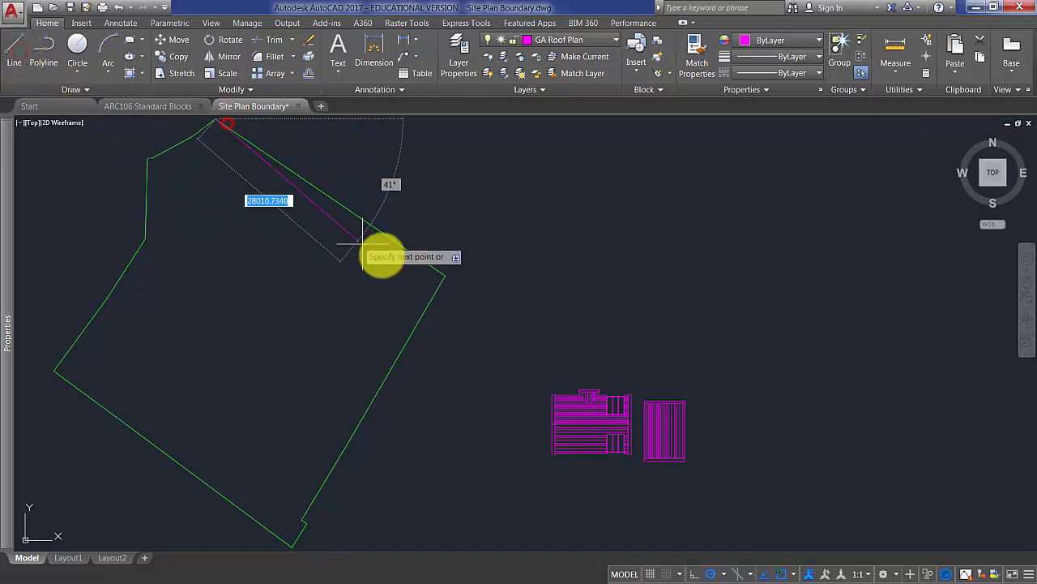
click(442, 274)
key(Escape)
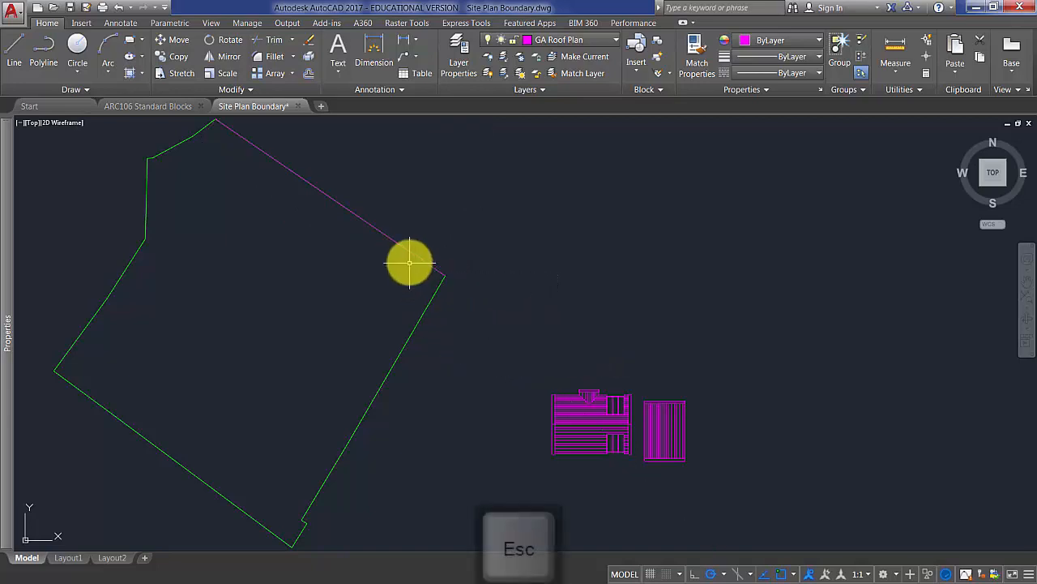
Step: Offset the new boundary-edge line by 6000 into the site, and delete the original line
click(412, 251)
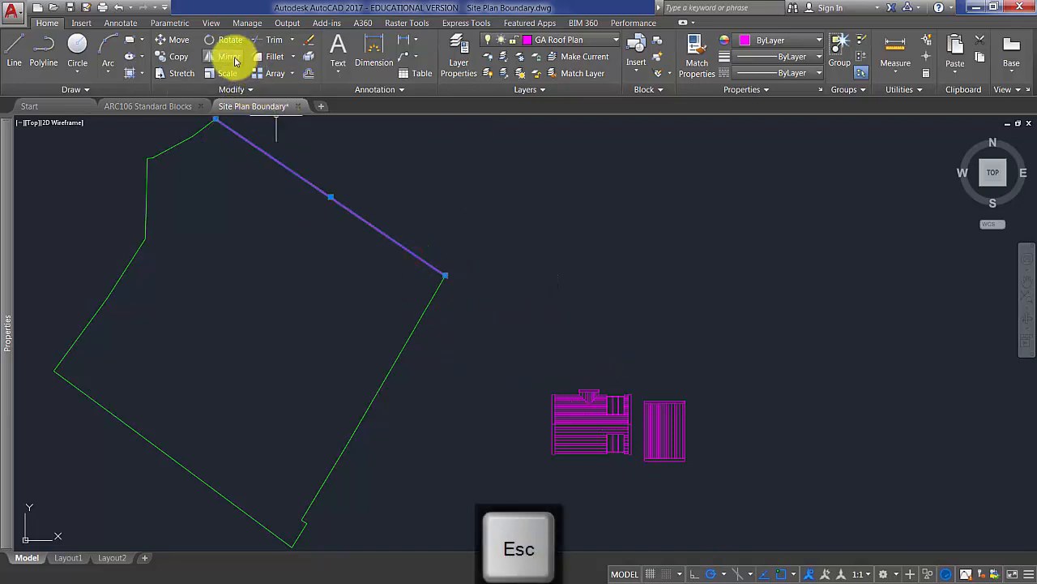
click(310, 75)
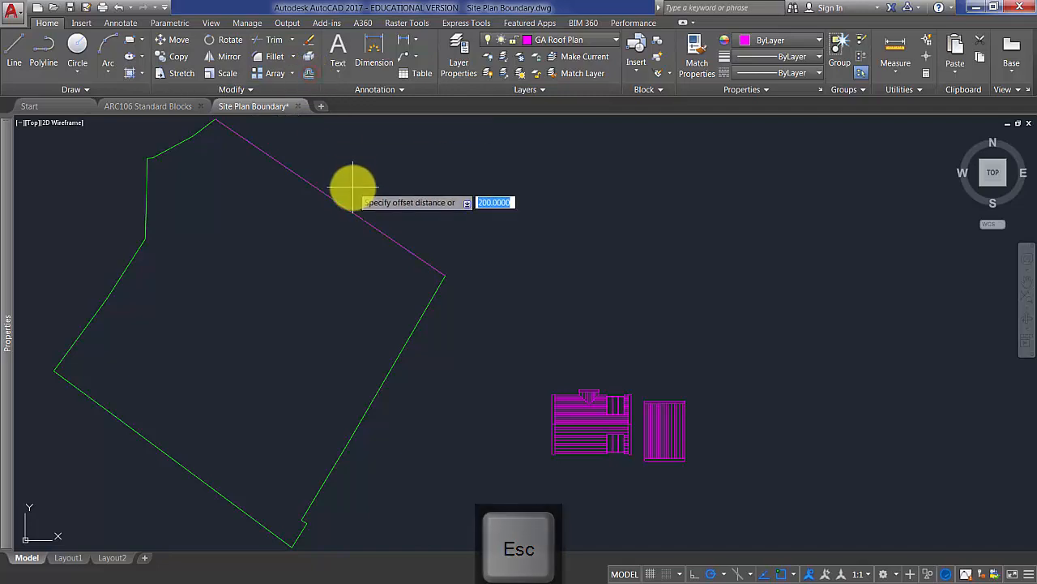
text(6000)
key(Return)
click(385, 235)
click(300, 308)
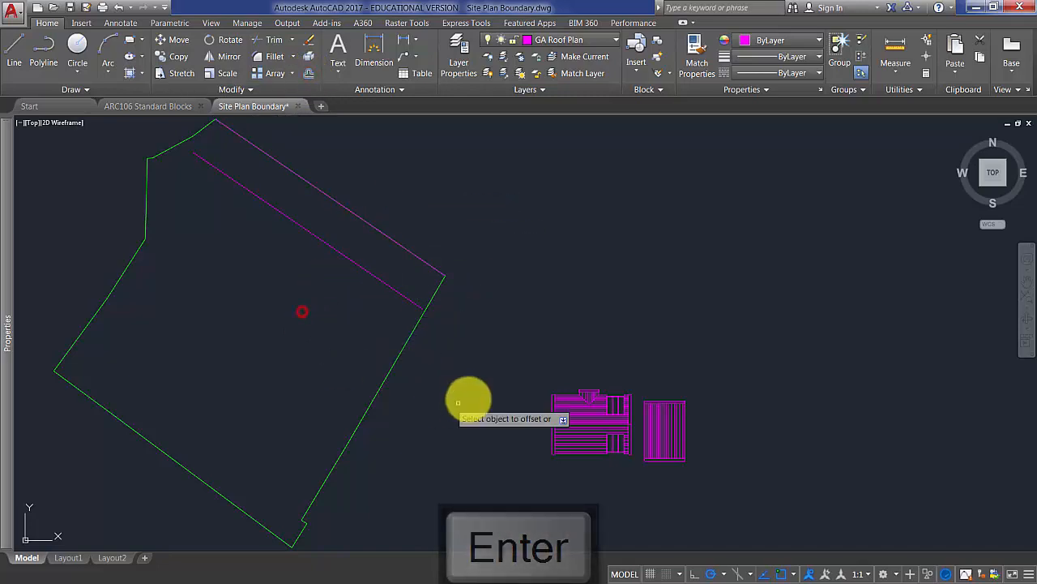
key(Escape)
click(412, 253)
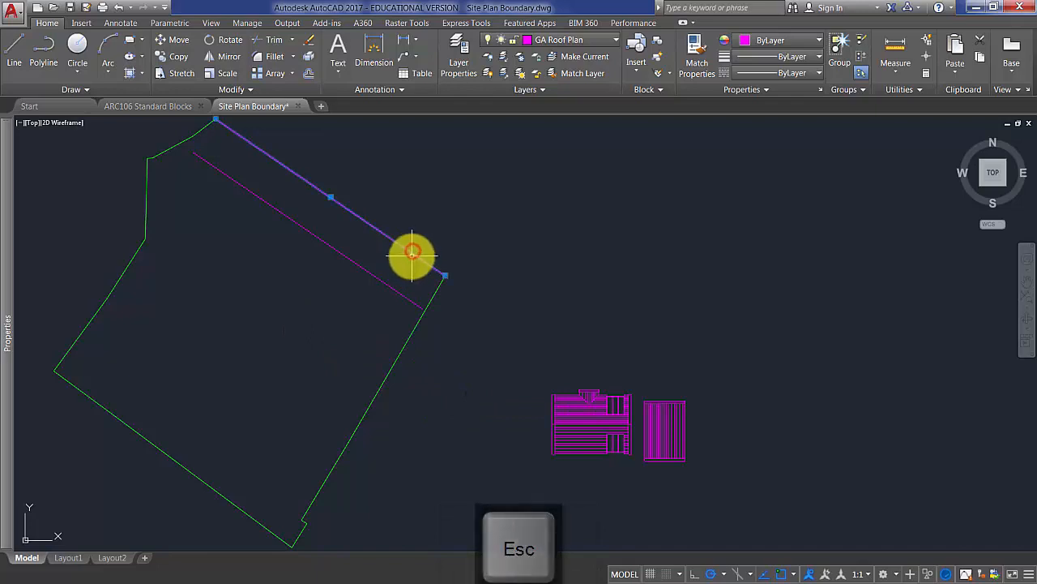
key(Delete)
click(522, 347)
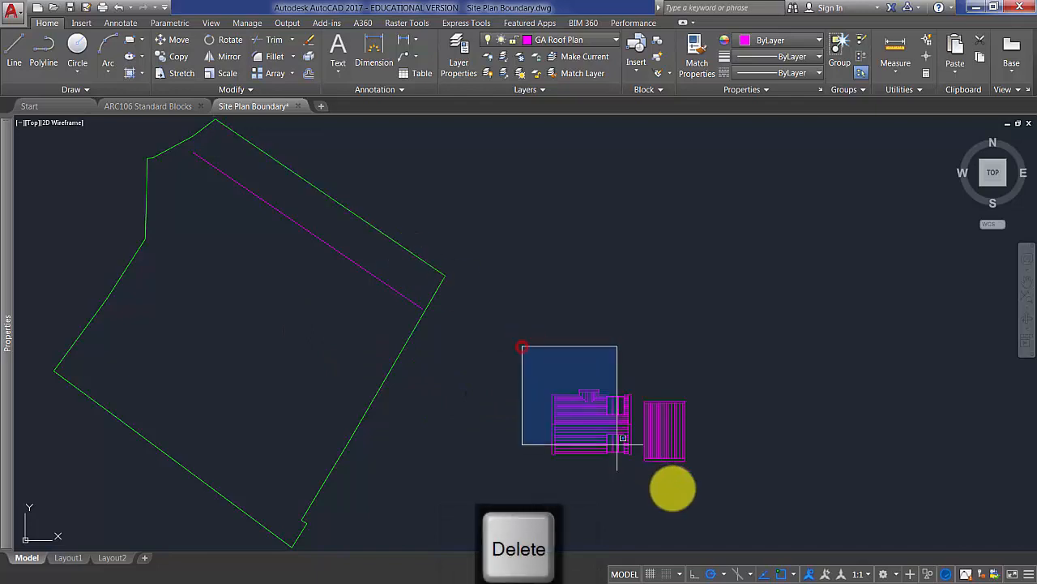
click(754, 509)
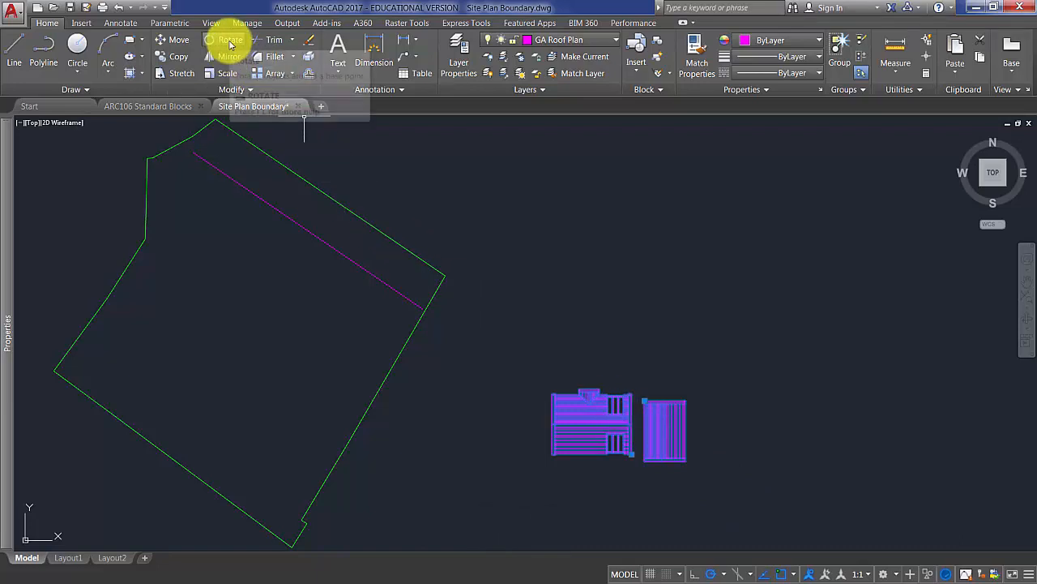
click(230, 42)
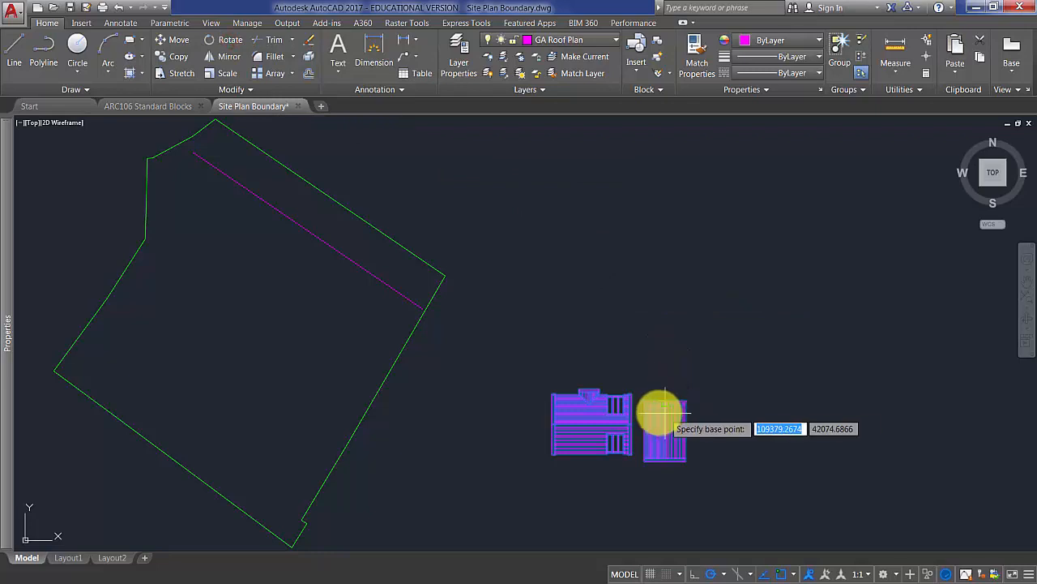
Step: Move the house and garage roof blocks together from outside the site to inside the site boundary, near the 6000 offset line
click(177, 39)
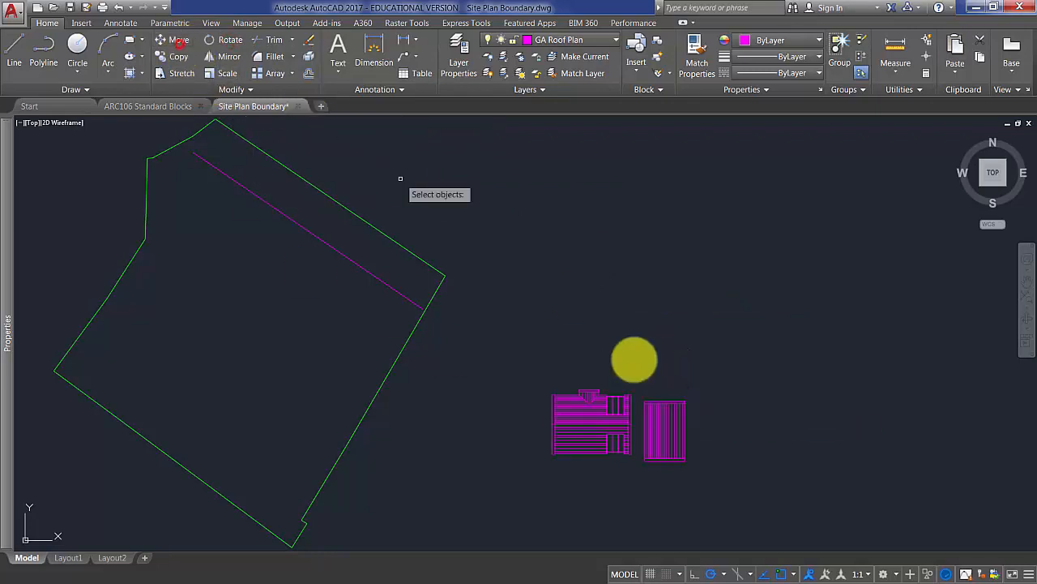
click(512, 343)
click(801, 538)
key(Return)
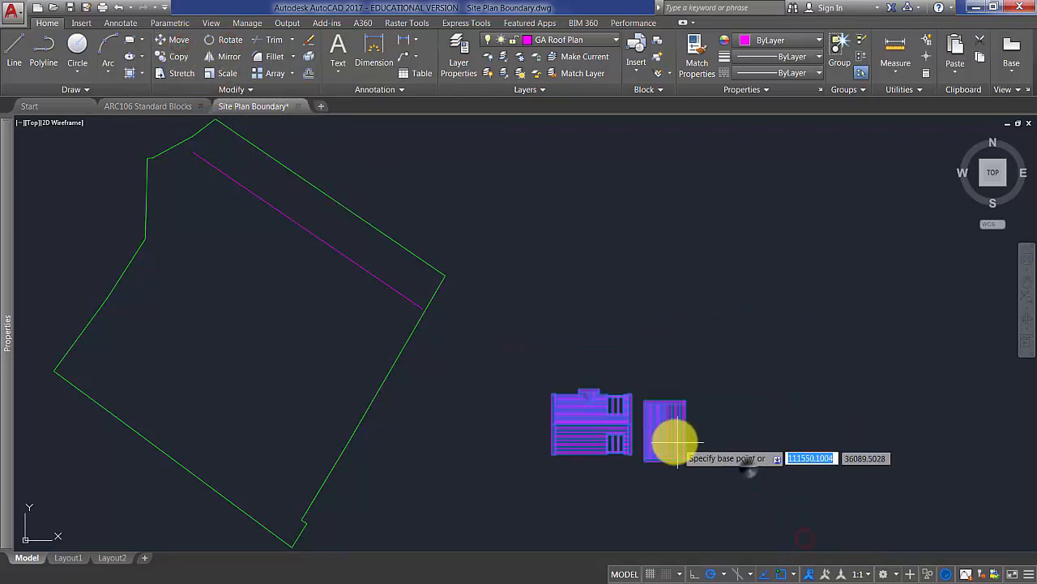
click(625, 427)
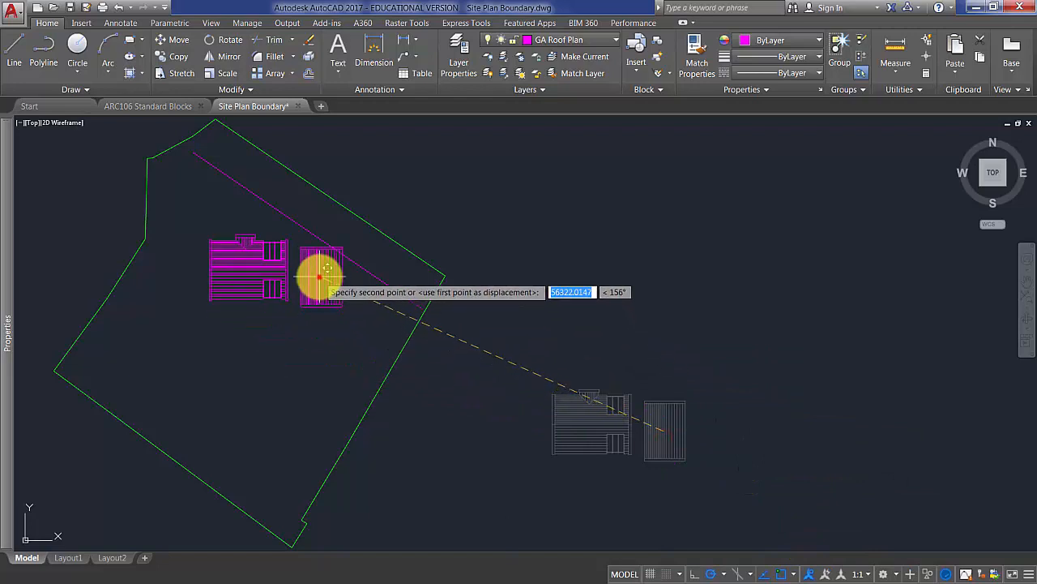
click(315, 273)
Step: Rotate the house and garage roof blocks together by 90 degrees about a point between them
click(222, 264)
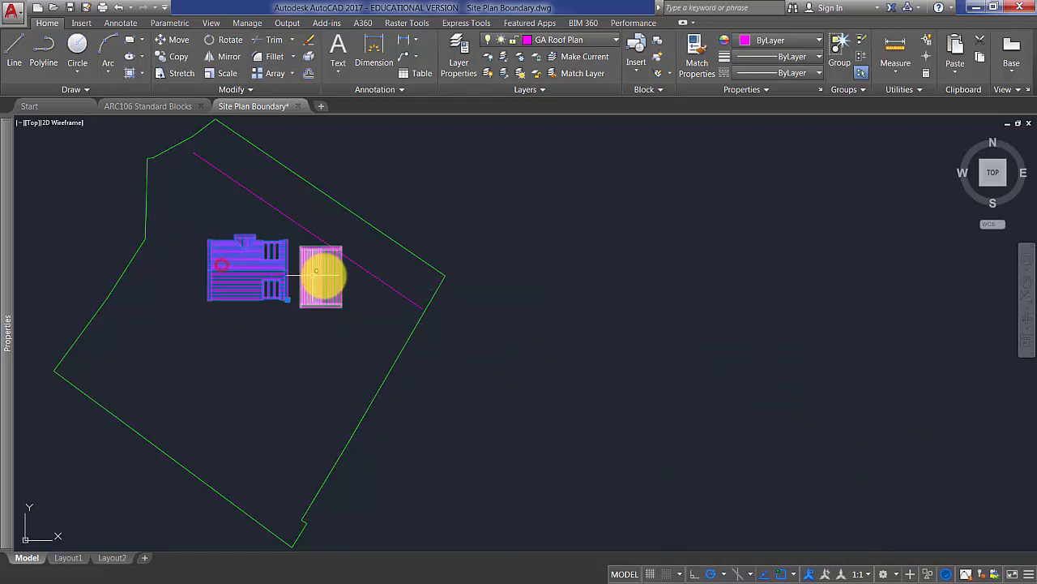
click(223, 39)
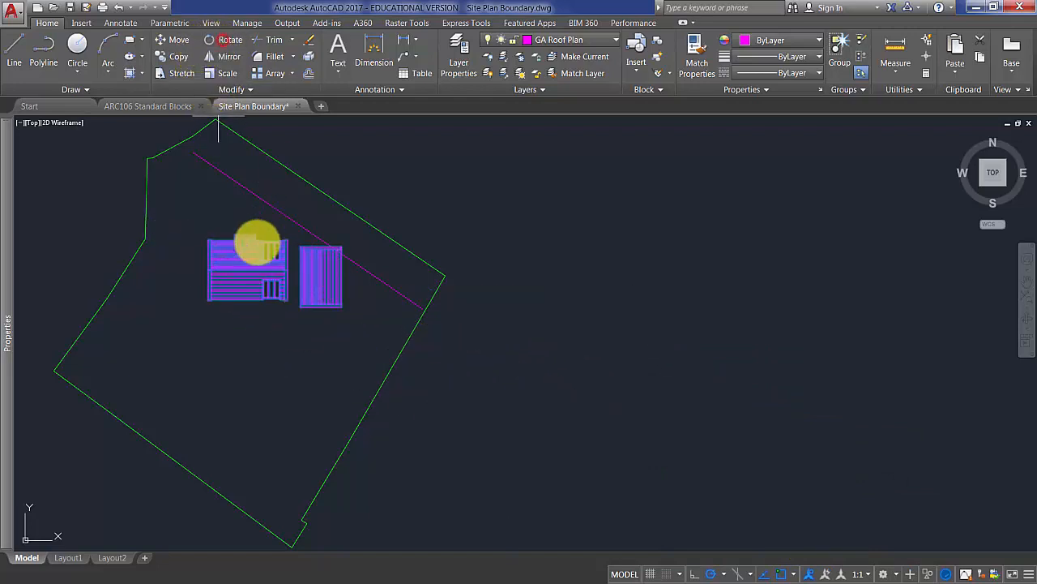
click(259, 289)
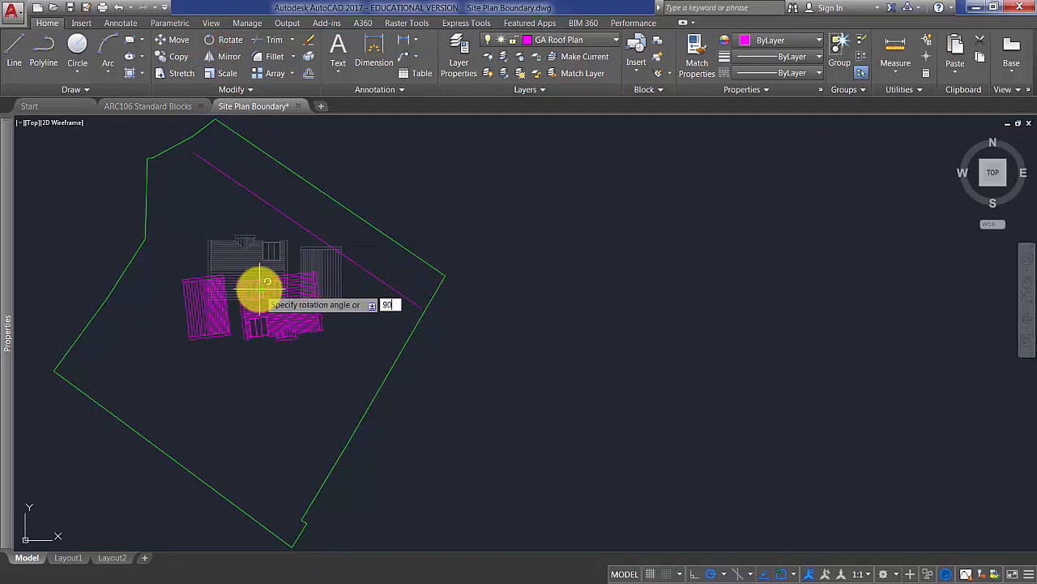
text(90)
key(Return)
Step: Start rotating both roof blocks, with the base point at the intersection of the garage roof's upper edge and the offset line
scroll(236, 192, up, 3)
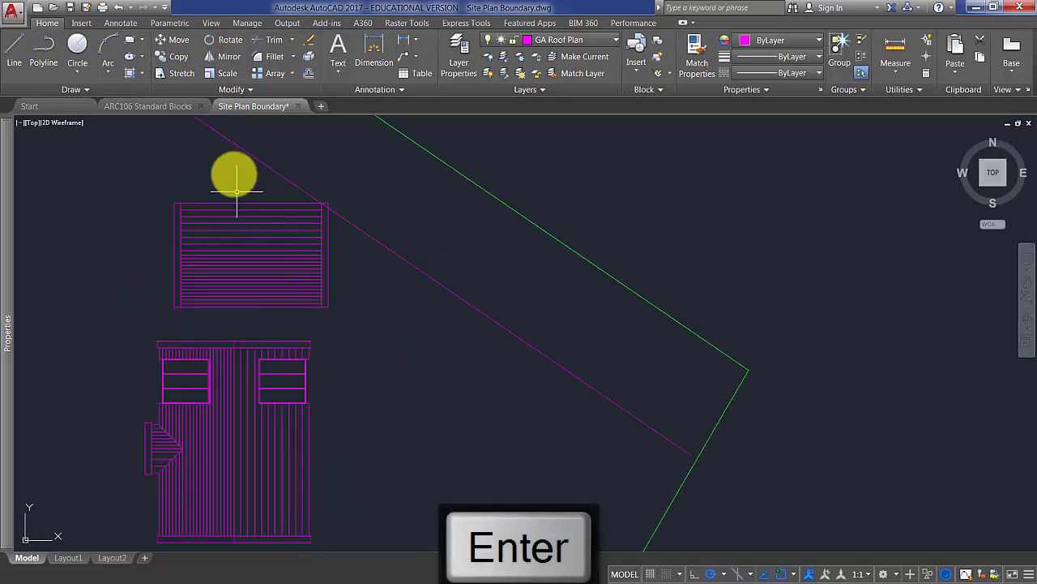
scroll(300, 297, down, 3)
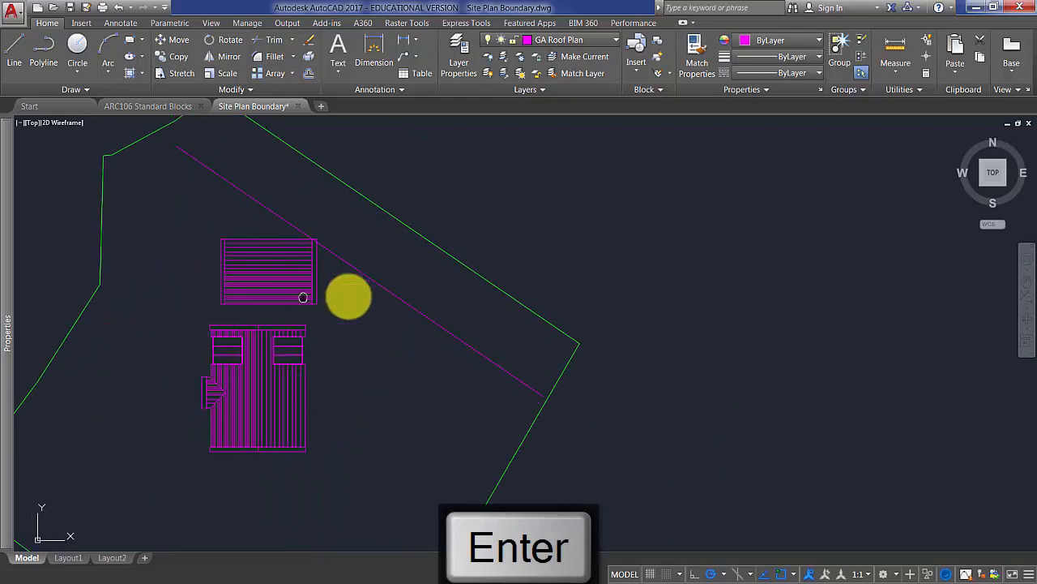
middle_drag(303, 298, 368, 295)
click(400, 410)
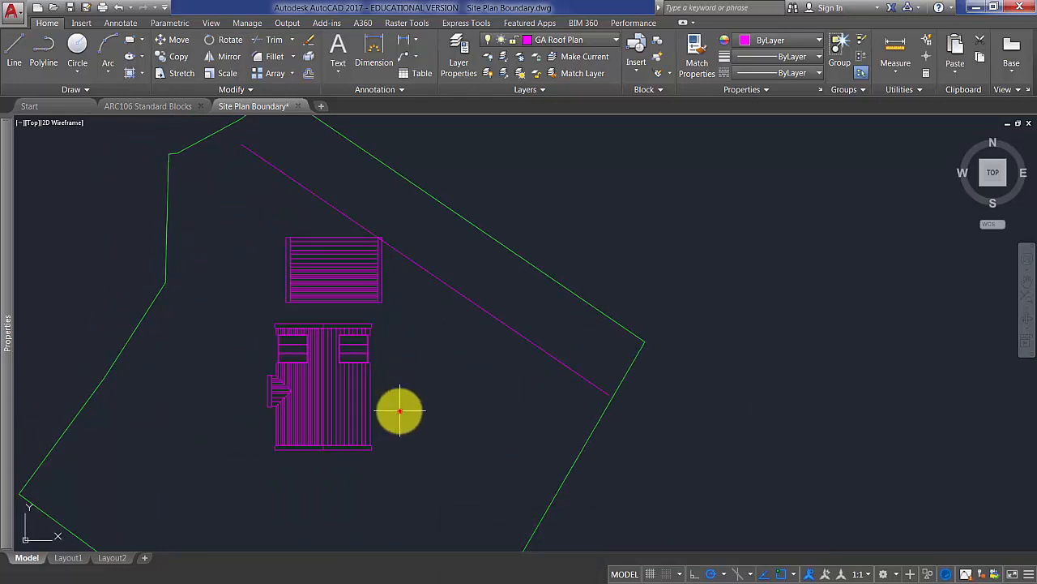
click(324, 285)
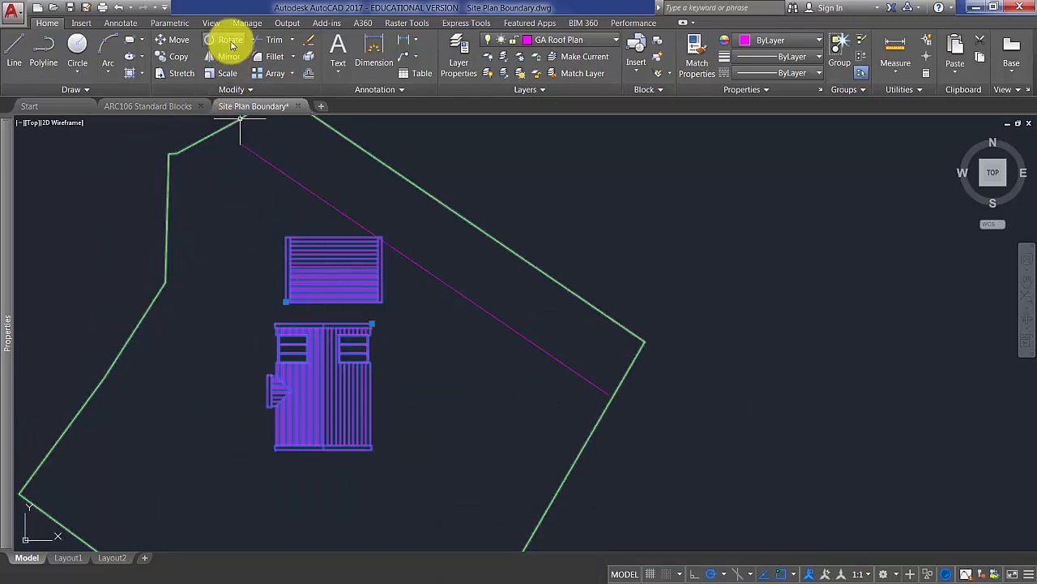
click(230, 41)
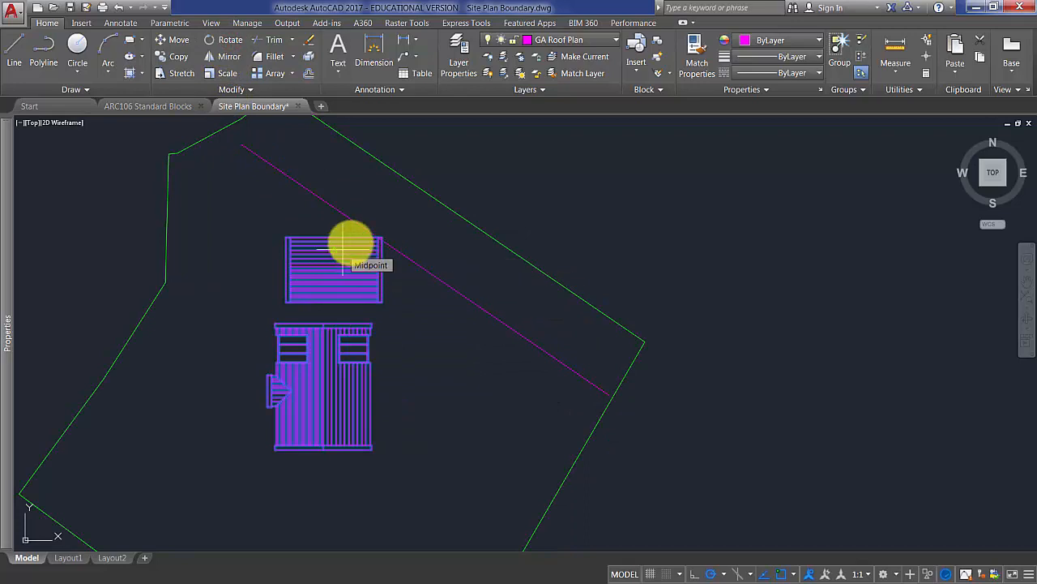
scroll(356, 235, up, 6)
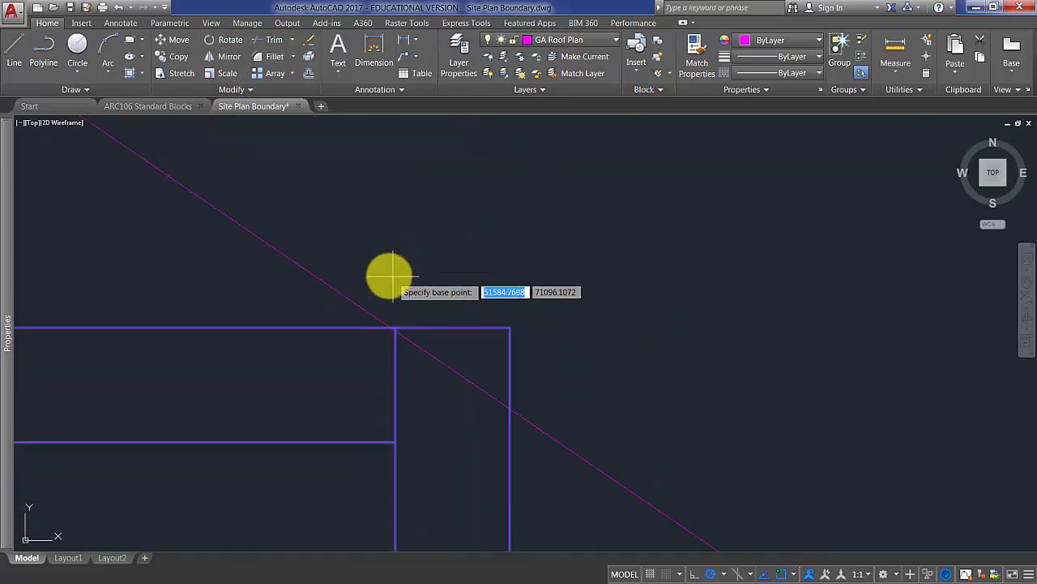
scroll(392, 277, up, 2)
shift+right_click(366, 236)
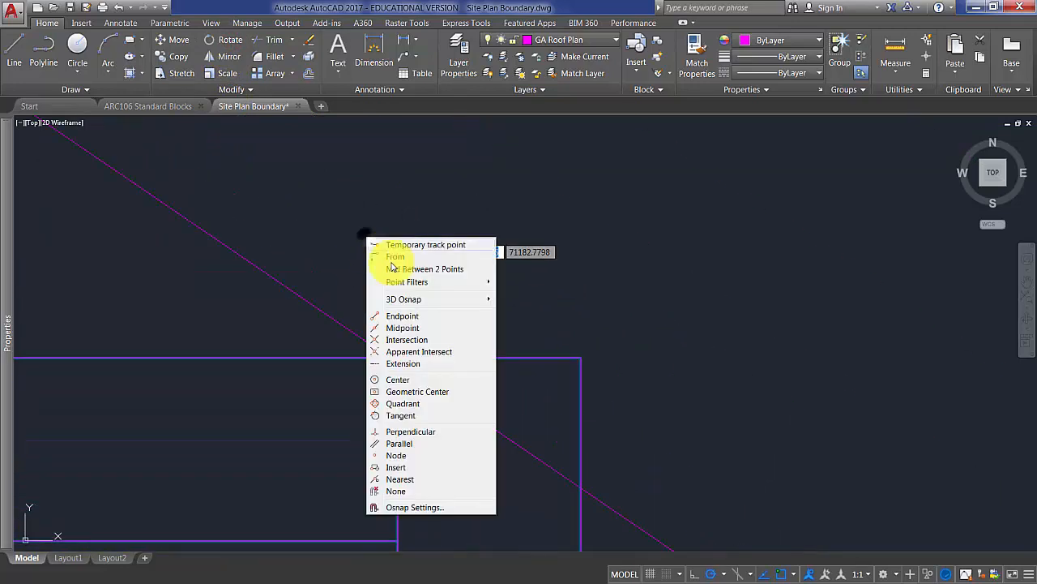
click(411, 341)
scroll(377, 361, up, 3)
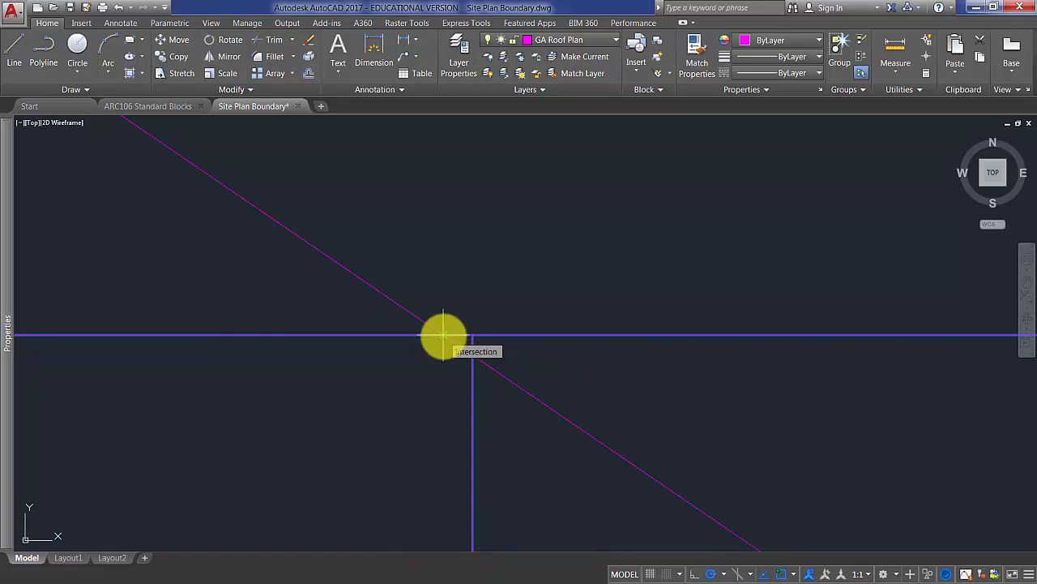
click(444, 334)
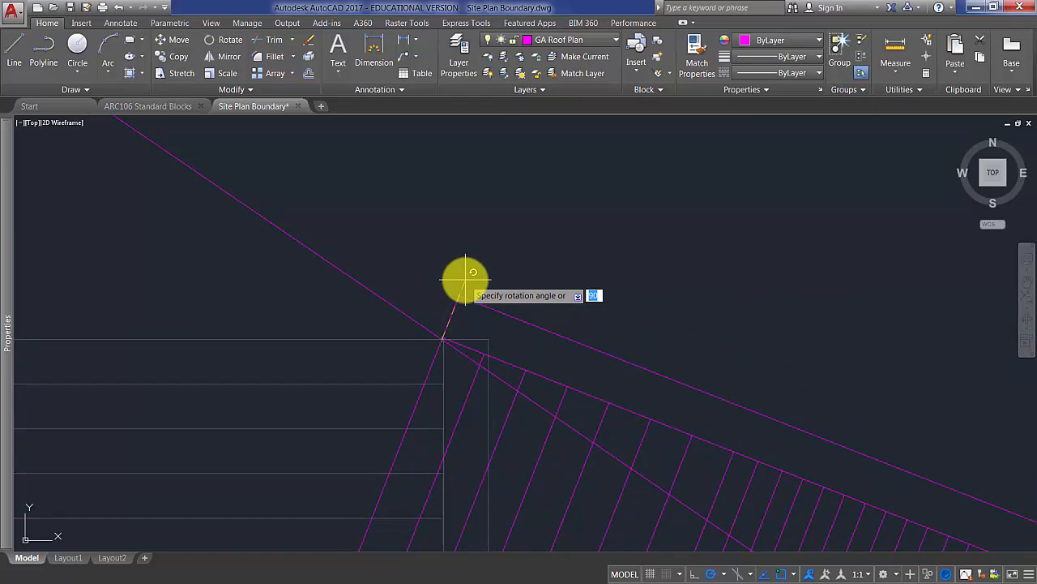
Step: Rotate both roof blocks by reference, using the garage roof's upper edge as reference and the offset line's north-west endpoint as the new angle
key(Down)
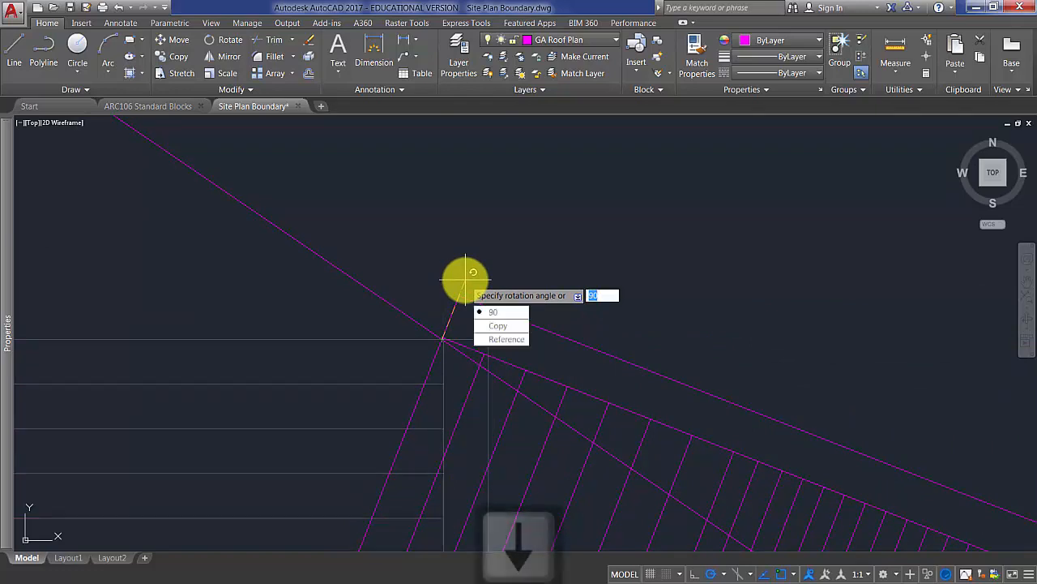
click(507, 339)
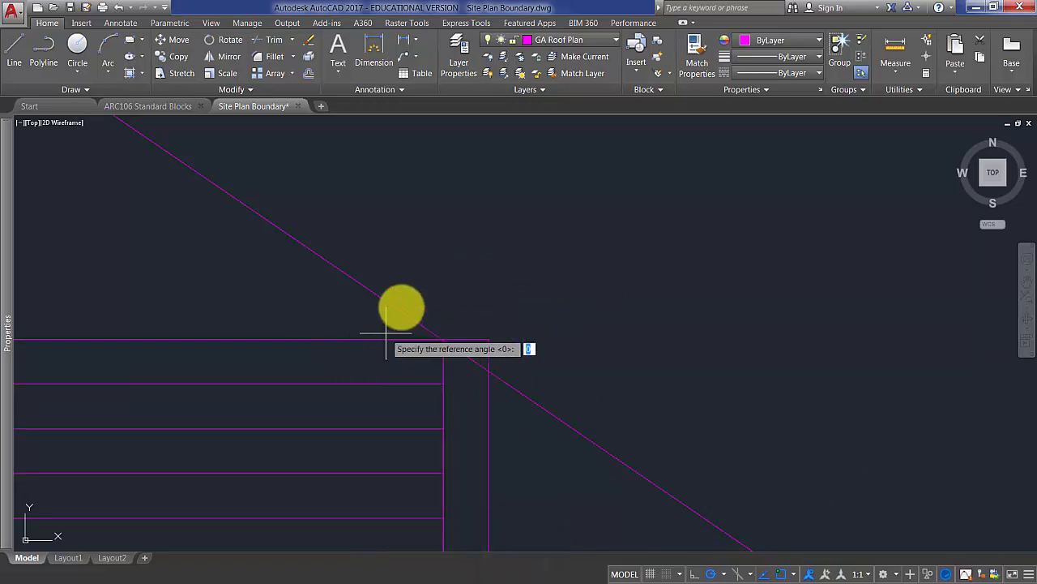
scroll(442, 329, up, 10)
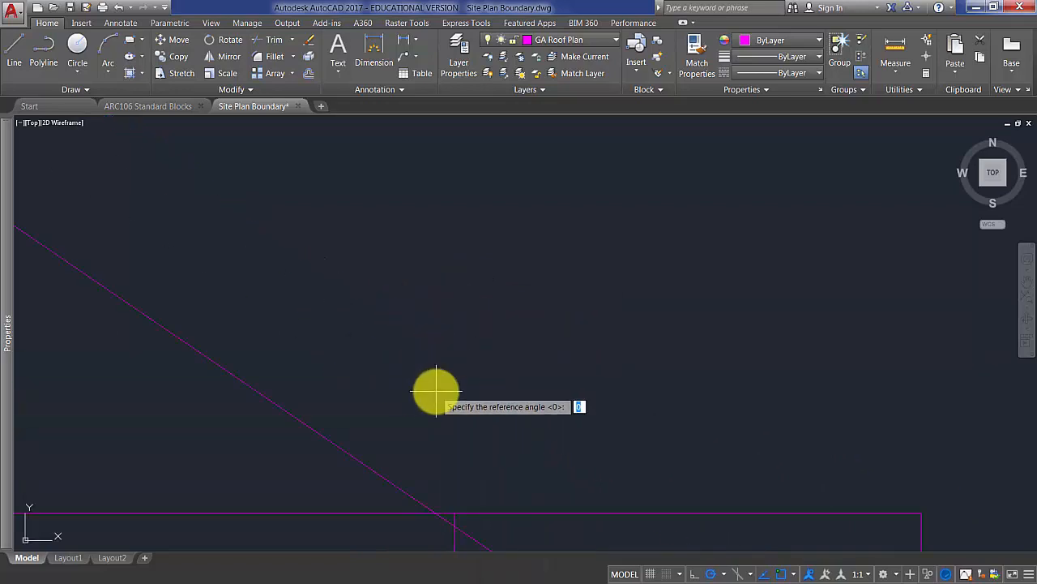
shift+right_click(446, 362)
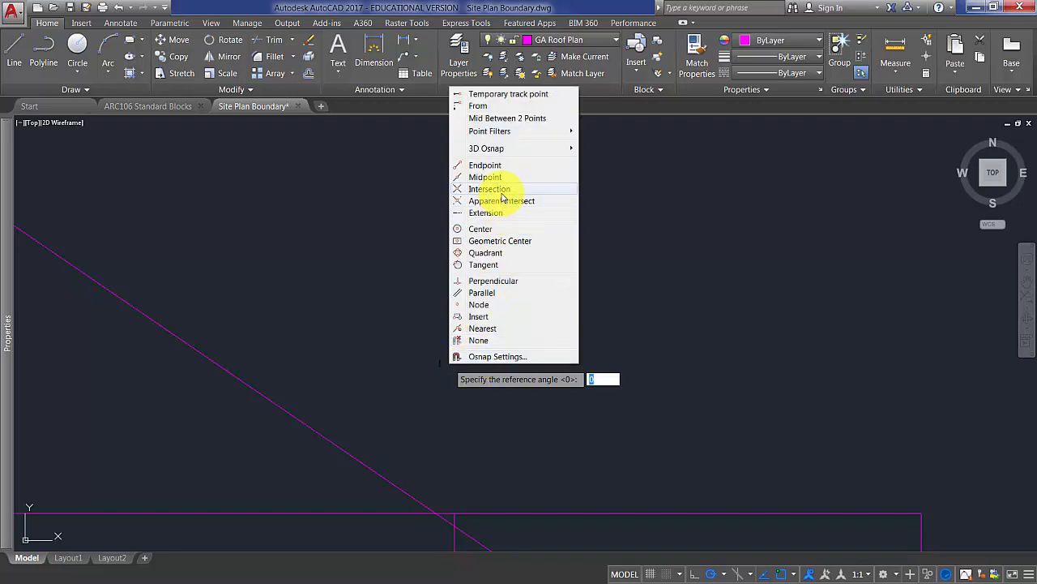
click(502, 192)
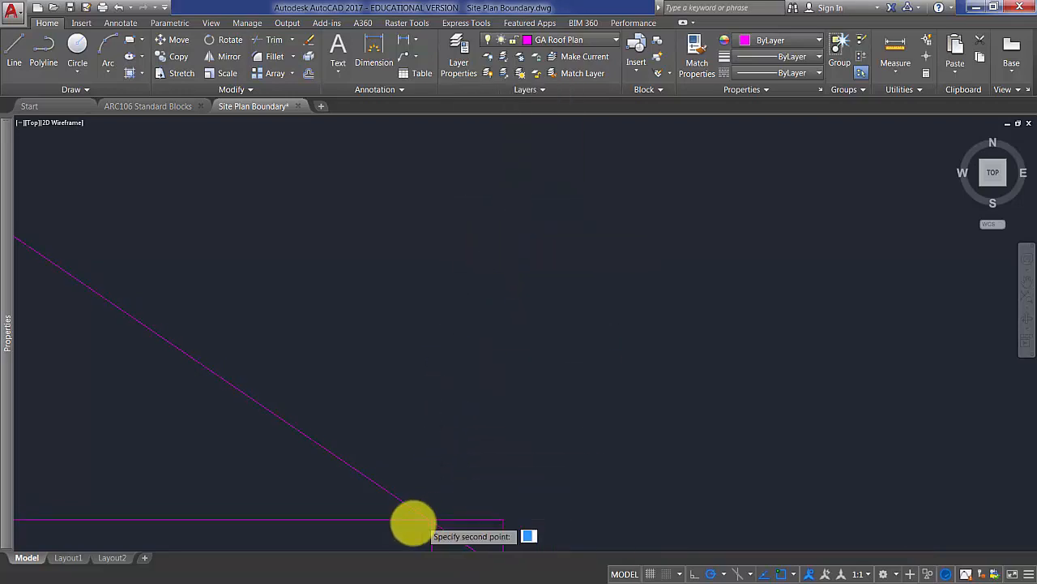
scroll(319, 521, down, 5)
middle_drag(319, 519, 465, 432)
scroll(465, 432, up, 8)
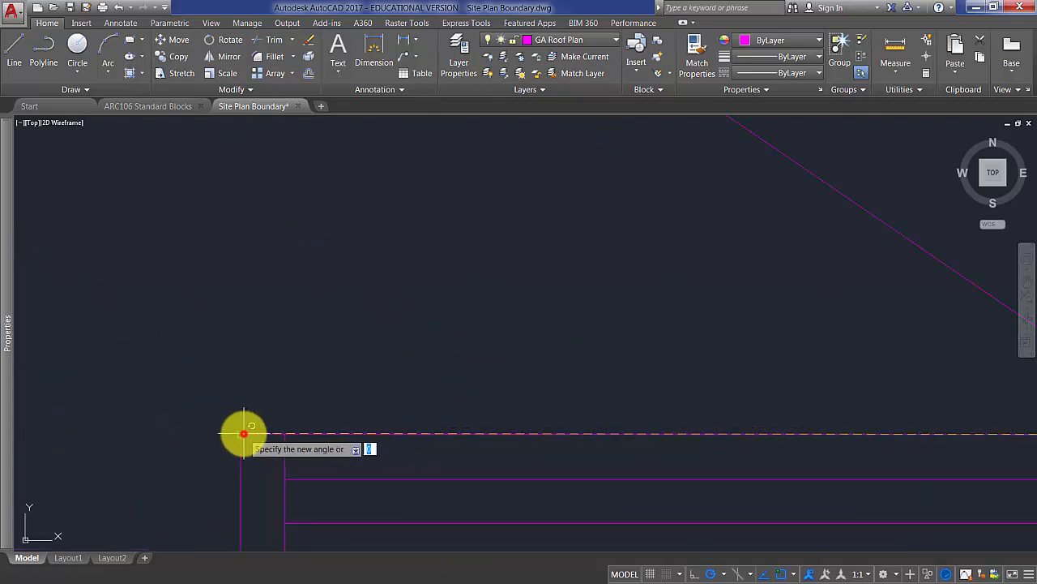
scroll(243, 433, down, 6)
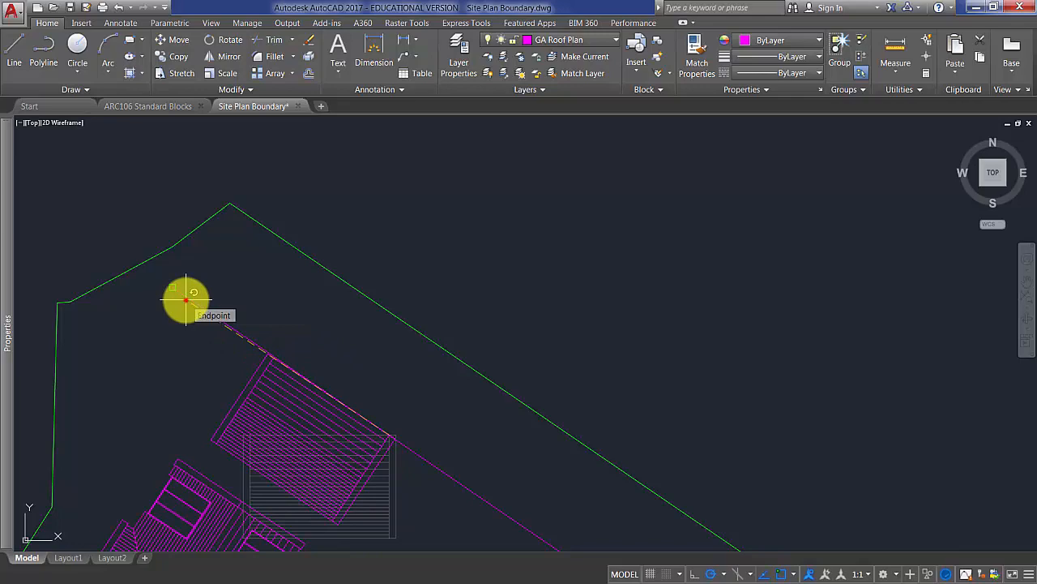
click(186, 299)
scroll(373, 434, down, 3)
middle_drag(379, 429, 525, 313)
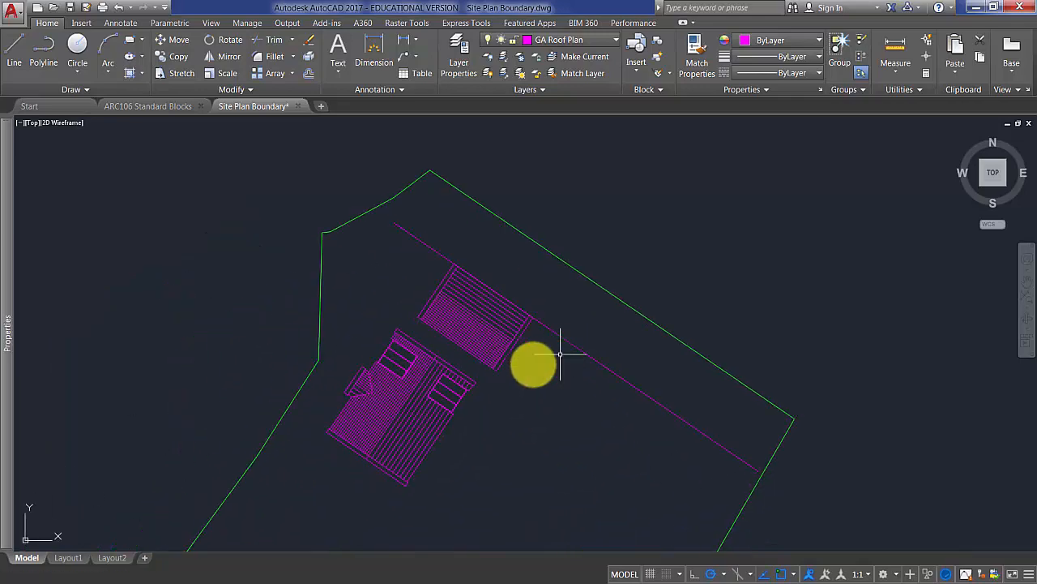
Step: Check the offset line's angle in its properties, and clear the selection
mouse_move(3, 374)
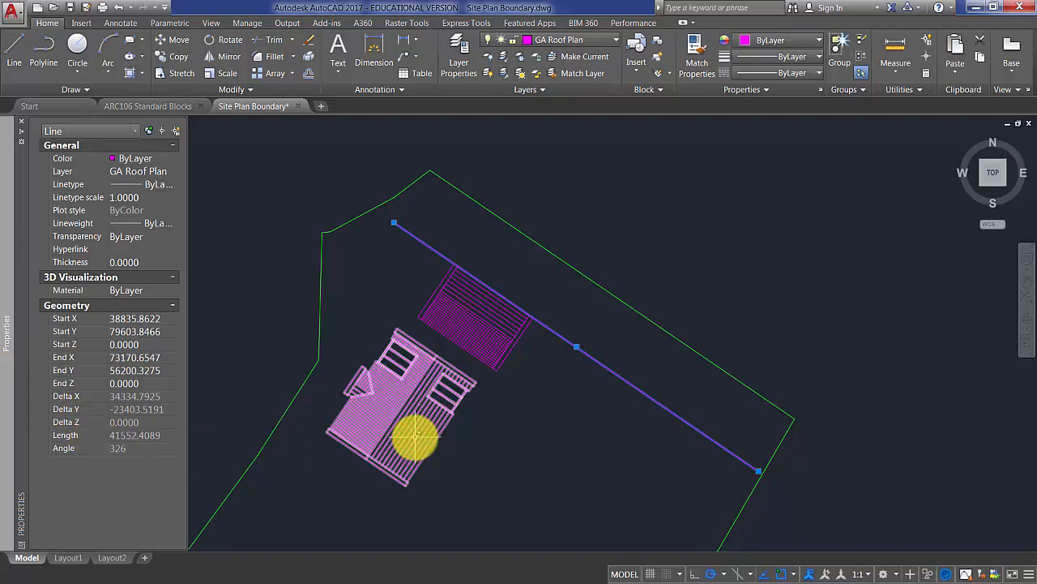
key(Escape)
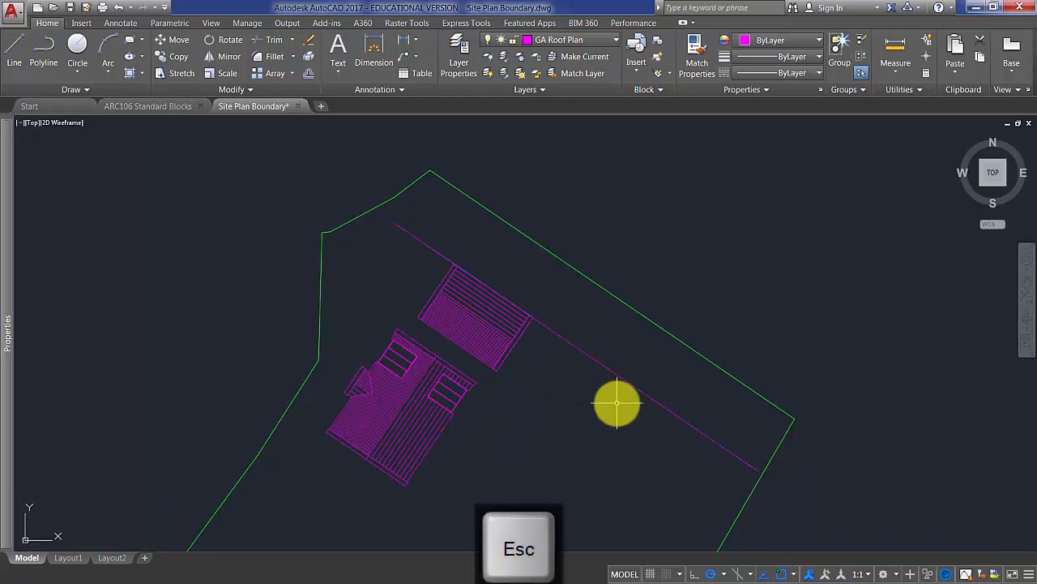
middle_drag(557, 400, 483, 354)
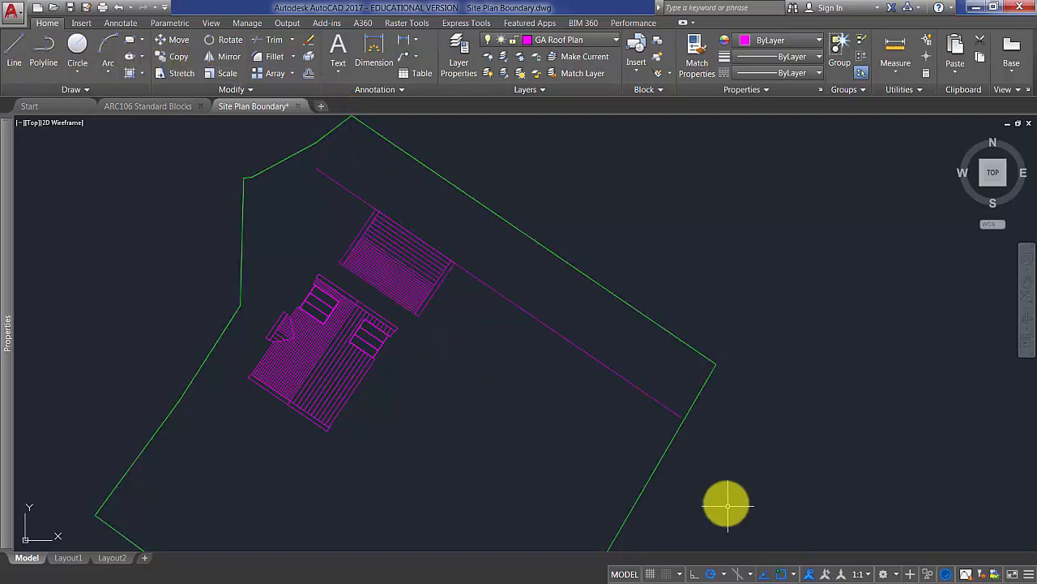
Step: Copy the 6000 offset line to a spot outside the site's north-east boundary
click(584, 383)
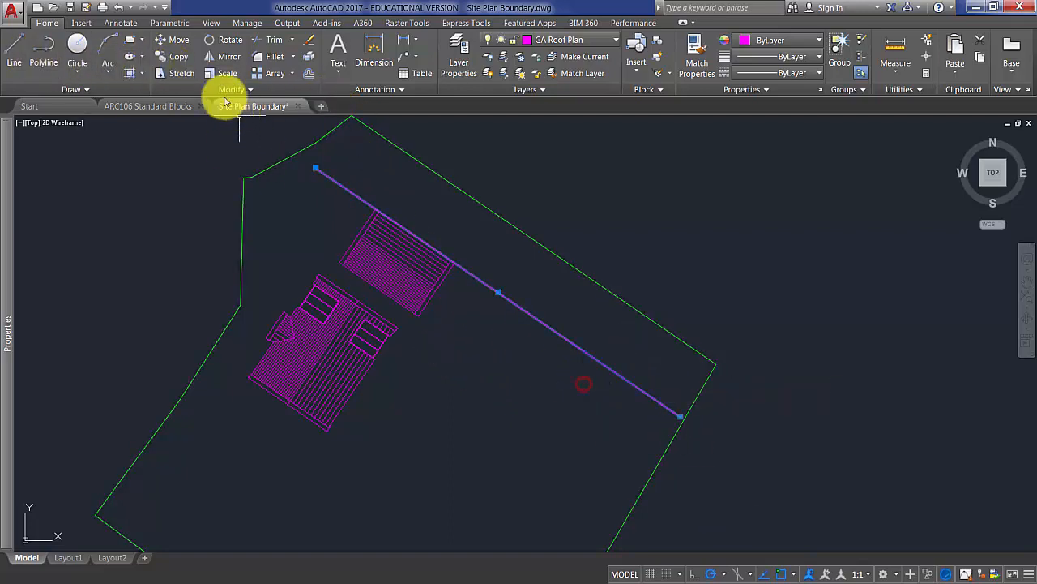
click(176, 59)
click(532, 423)
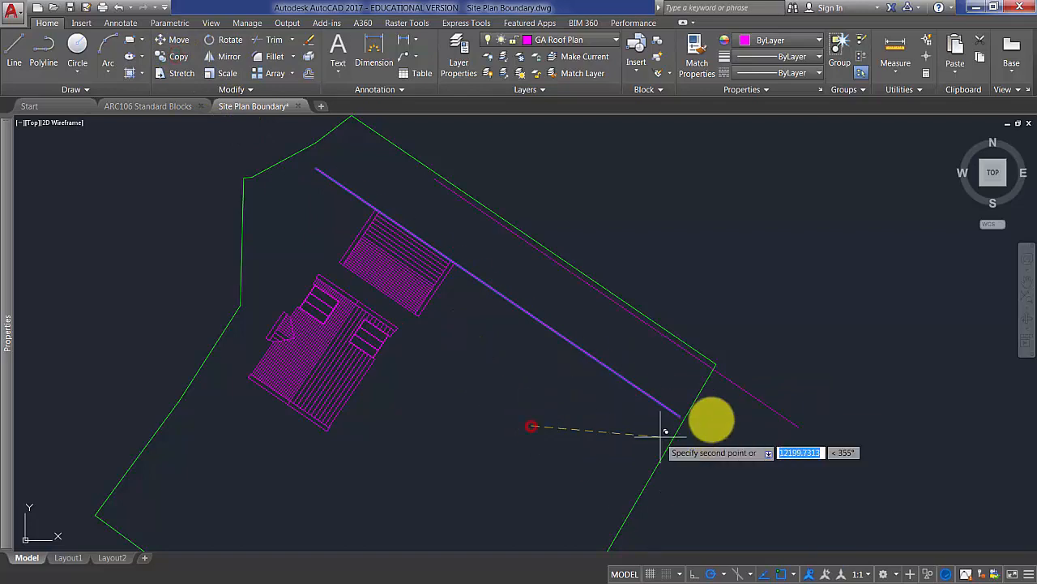
click(731, 403)
key(Escape)
Step: Rotate the copied line outside the boundary by 90 degrees
click(857, 446)
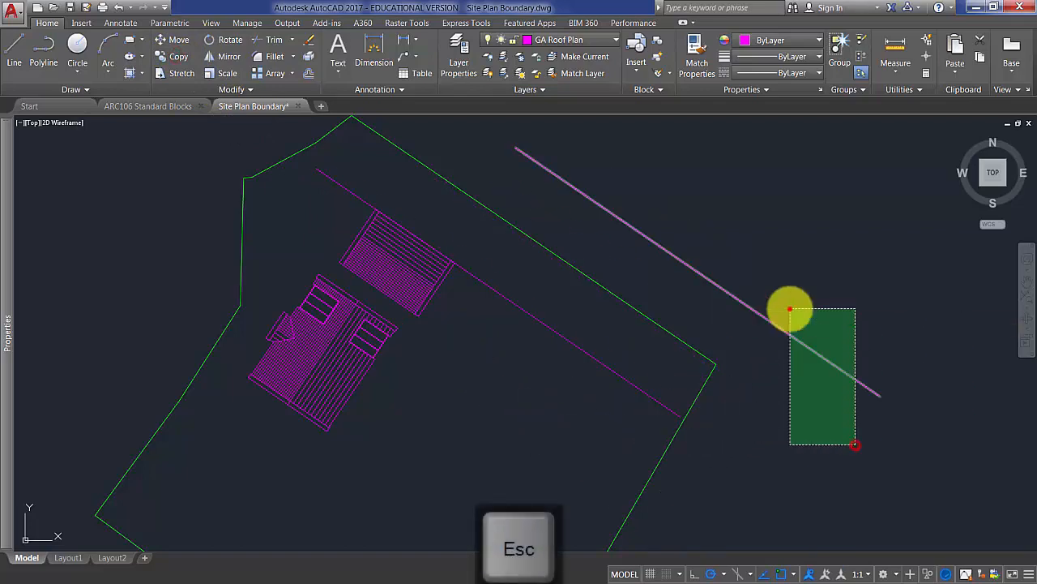
click(790, 308)
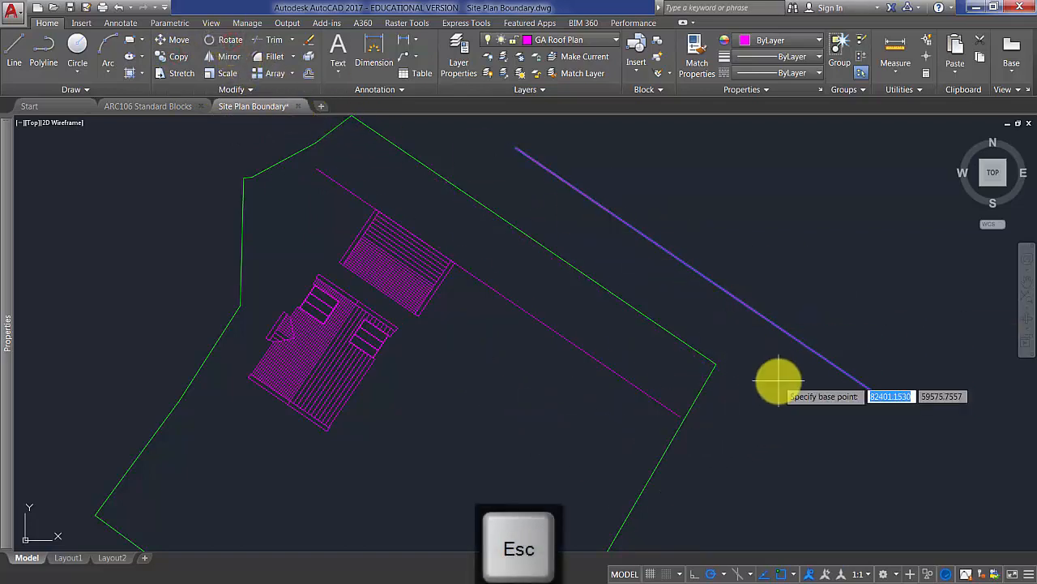
text(90)
key(Return)
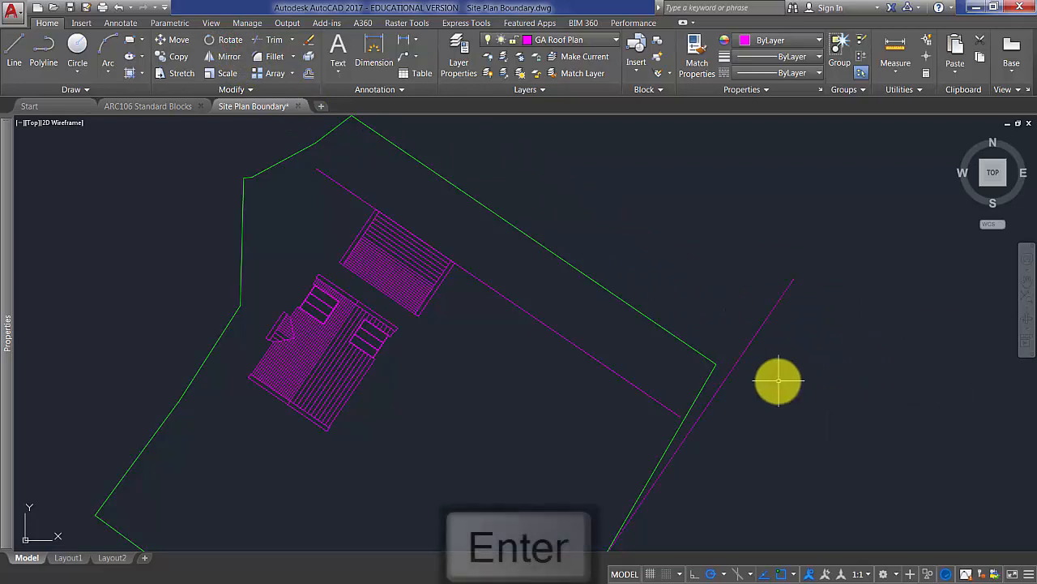
Step: Move the rotated line so its upper end meets the south-east end of the 6000 offset line
click(795, 375)
click(767, 304)
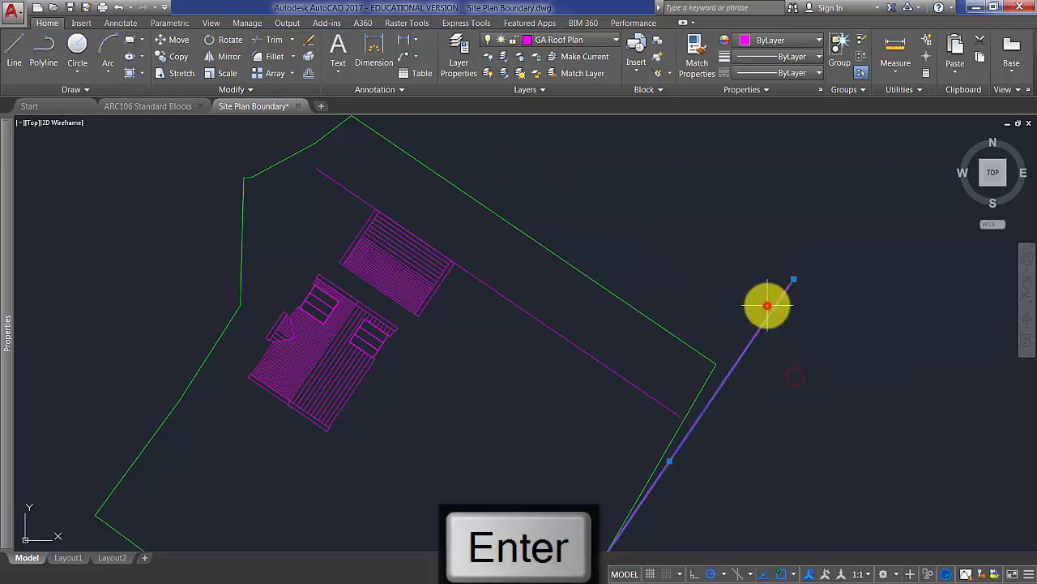
click(176, 44)
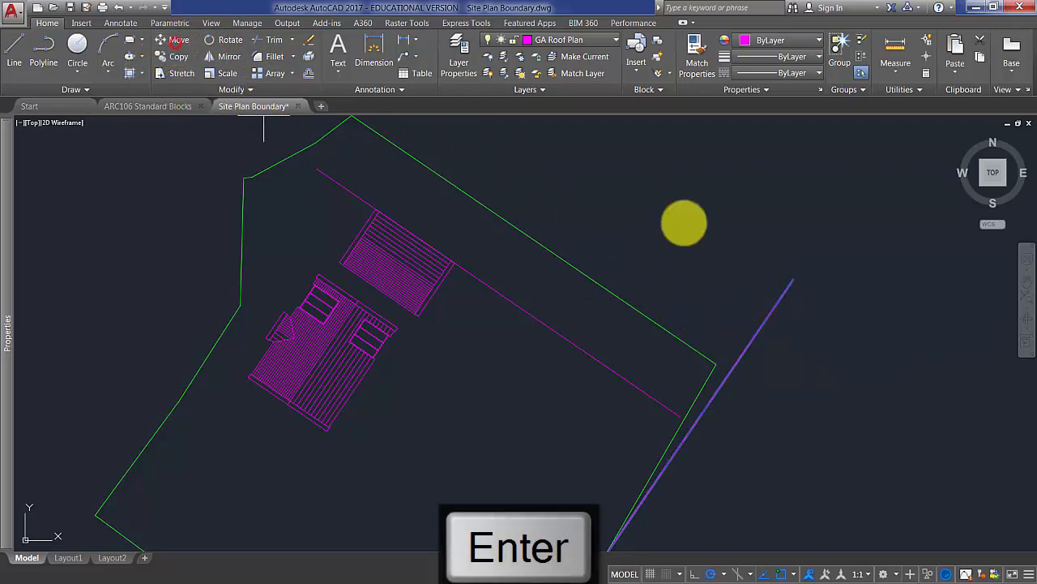
click(798, 270)
scroll(689, 413, up, 3)
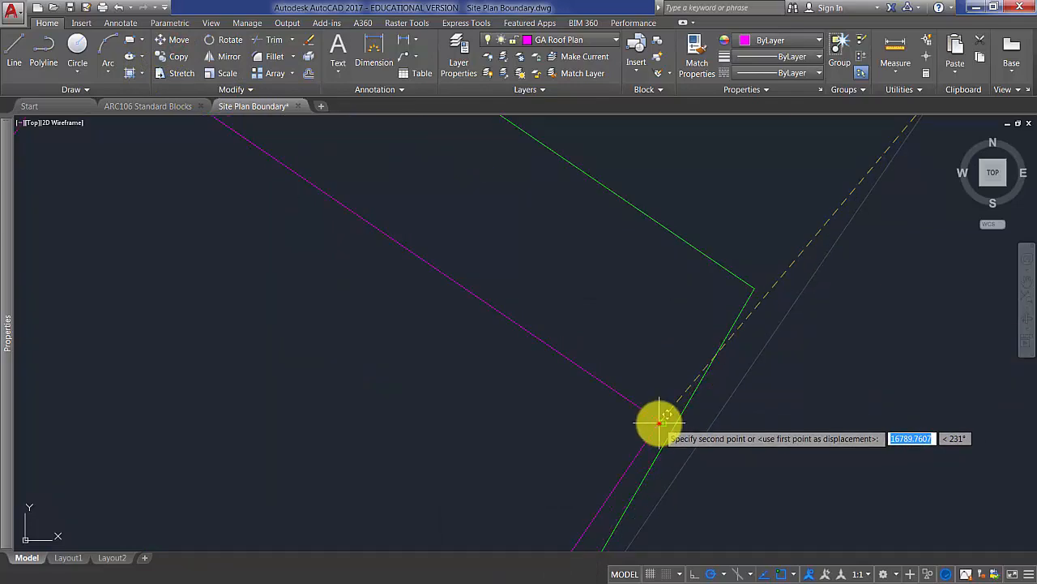
click(659, 423)
key(Escape)
scroll(667, 351, down, 4)
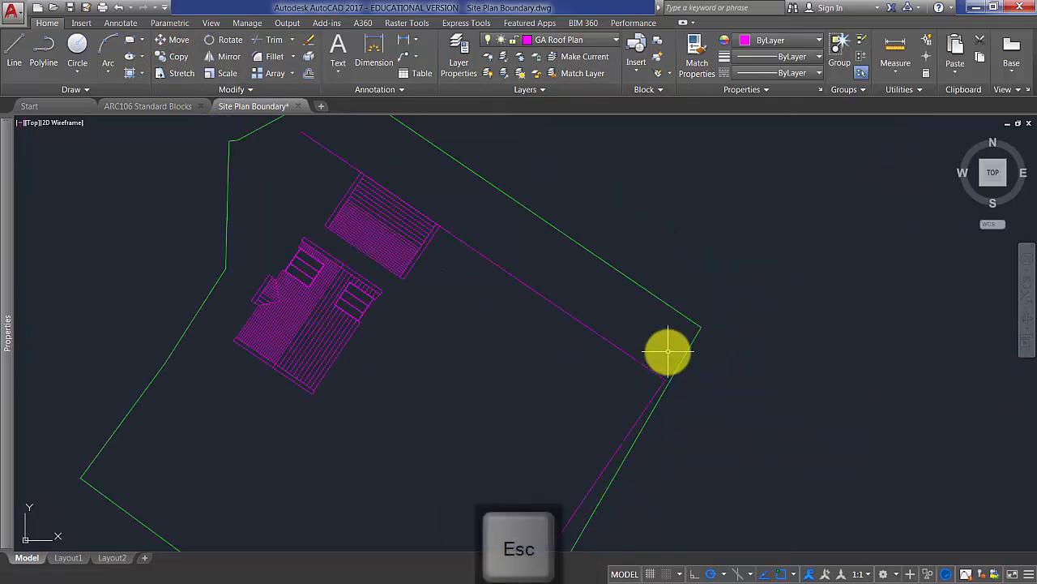
Step: Move the perpendicular reference line from its junction with the 6000 offset line to the boundary's eastern corner
click(654, 393)
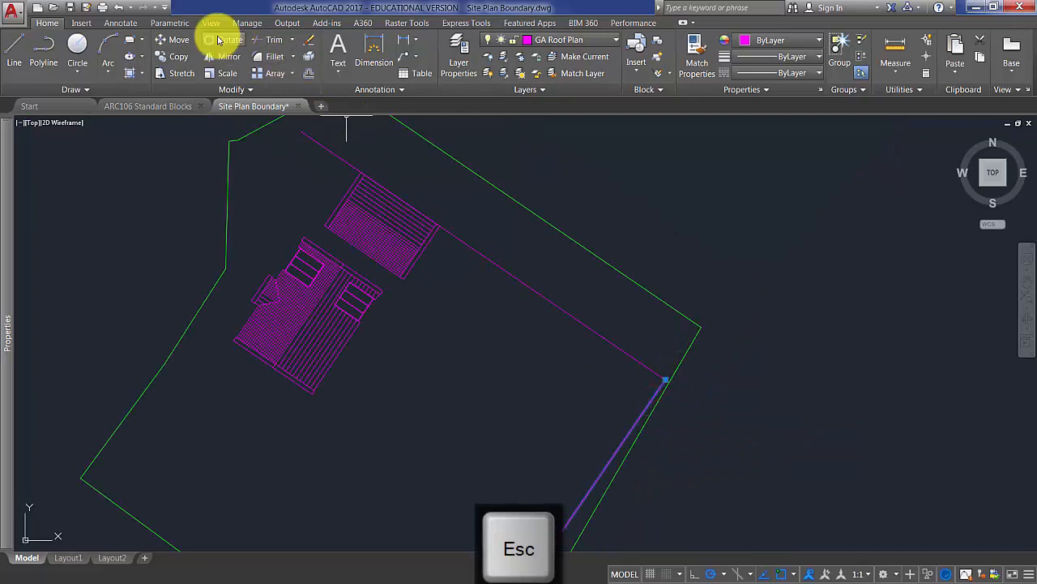
click(180, 40)
scroll(642, 354, up, 3)
click(681, 398)
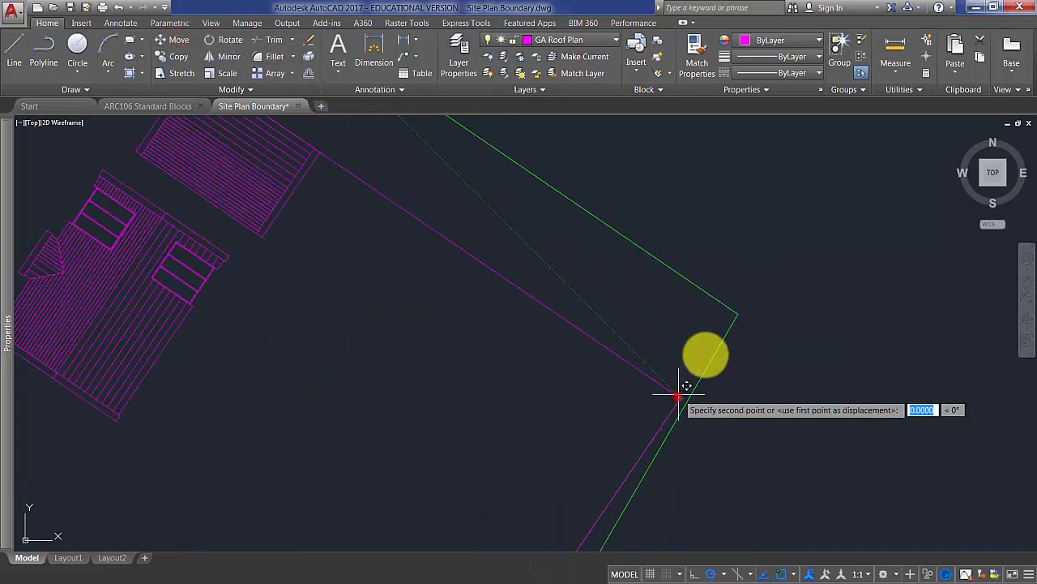
click(737, 316)
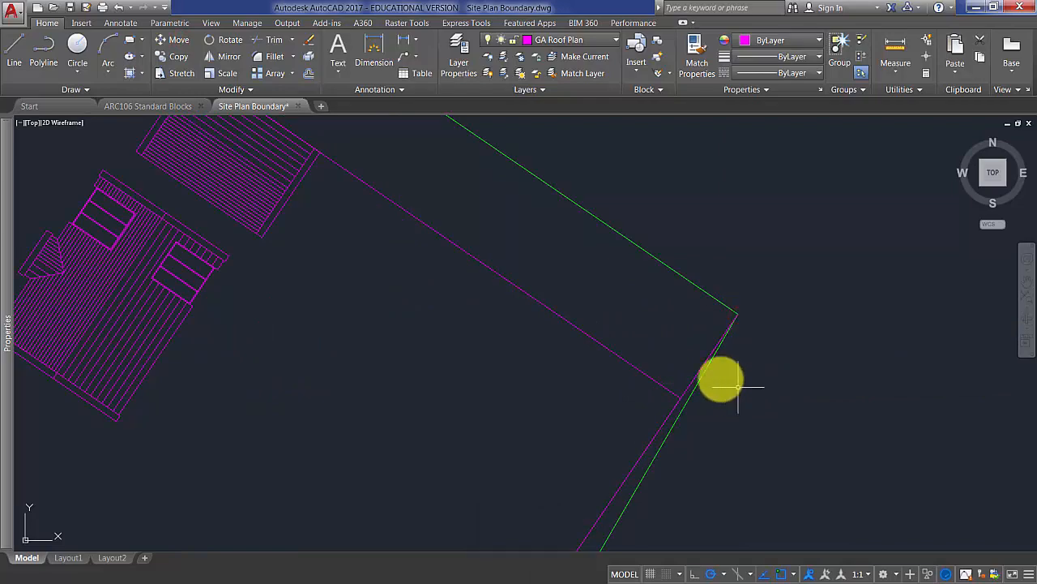
Step: Offset the perpendicular line by 10000 towards the roof blocks
click(308, 73)
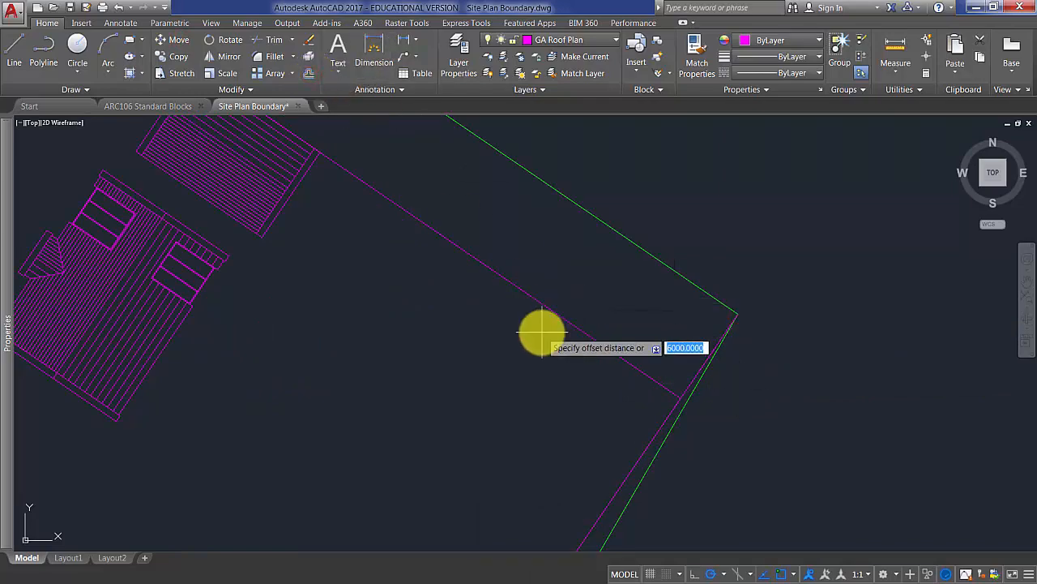
scroll(541, 331, down, 1)
middle_drag(542, 332, 660, 272)
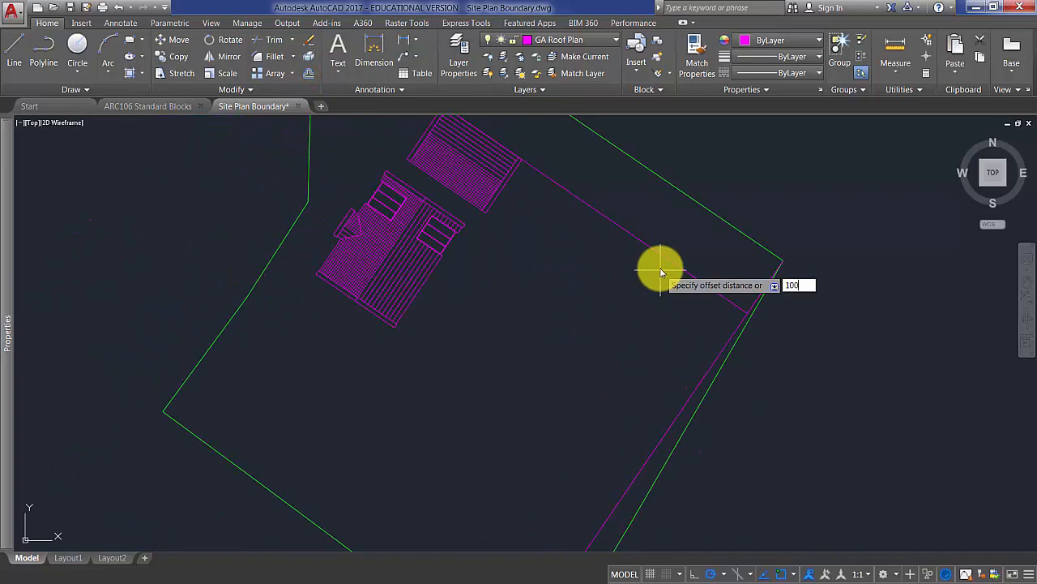
text(10000)
key(Return)
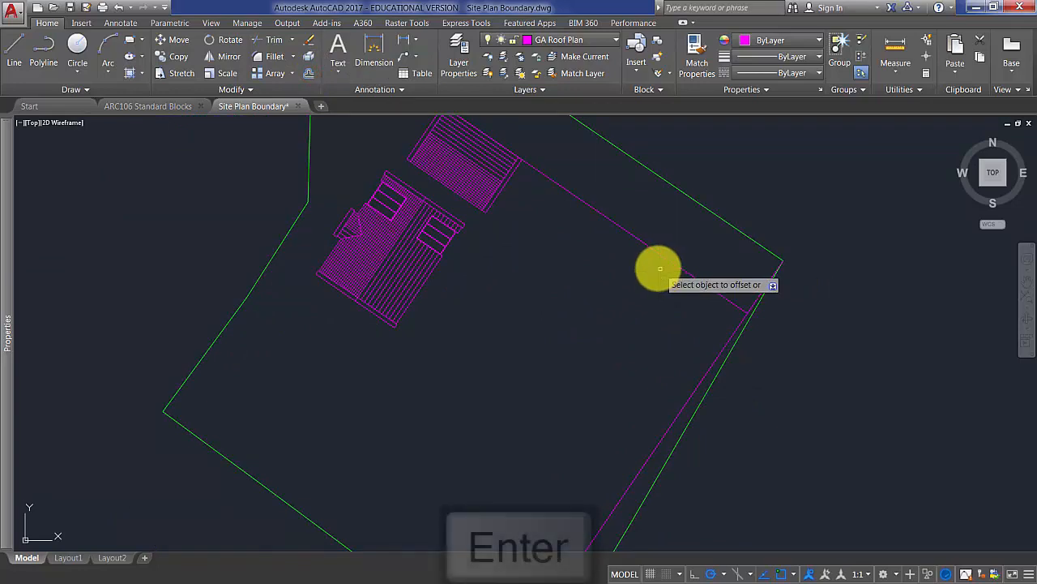
click(697, 385)
click(640, 350)
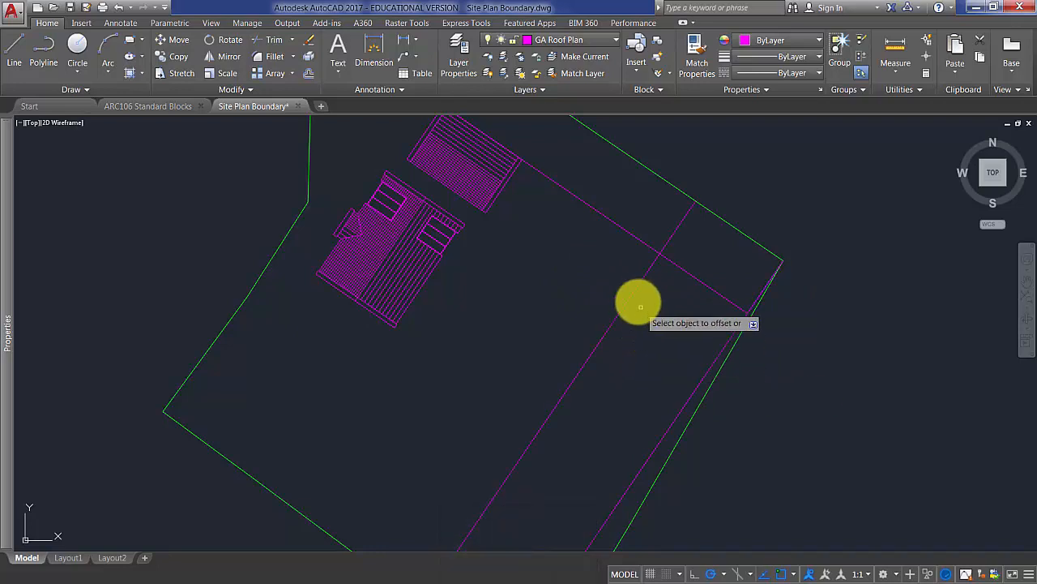
Step: Try to offset the new perpendicular line again towards the roofs, and undo both offsets
scroll(634, 301, down, 5)
scroll(635, 294, up, 4)
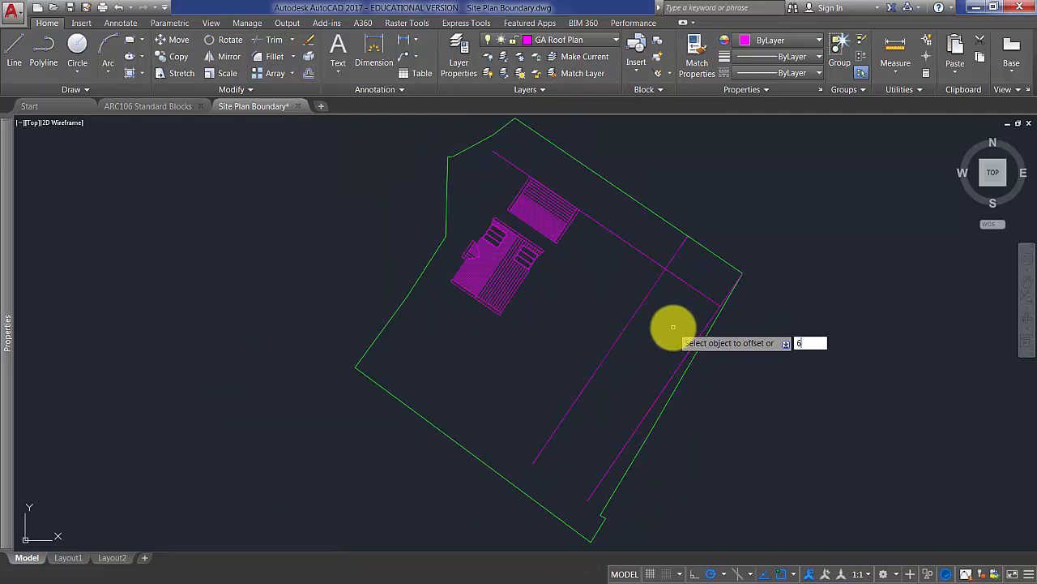
key(Return)
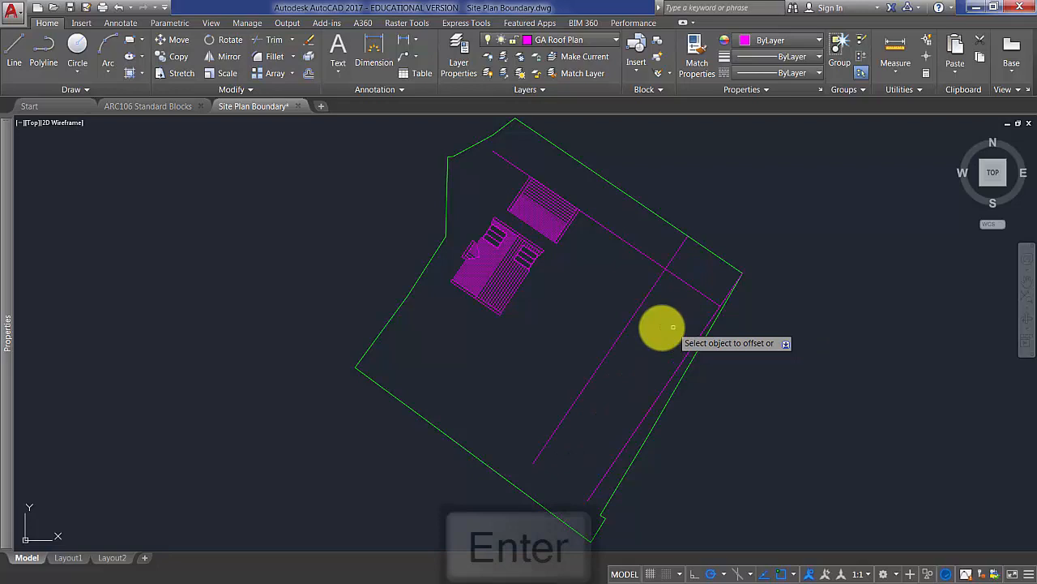
click(626, 326)
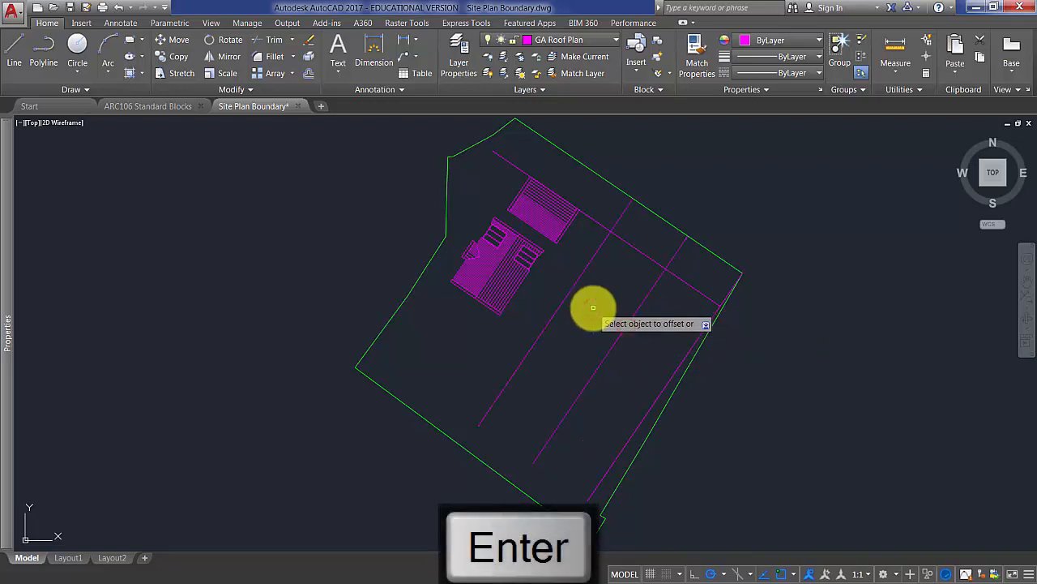
key(Escape)
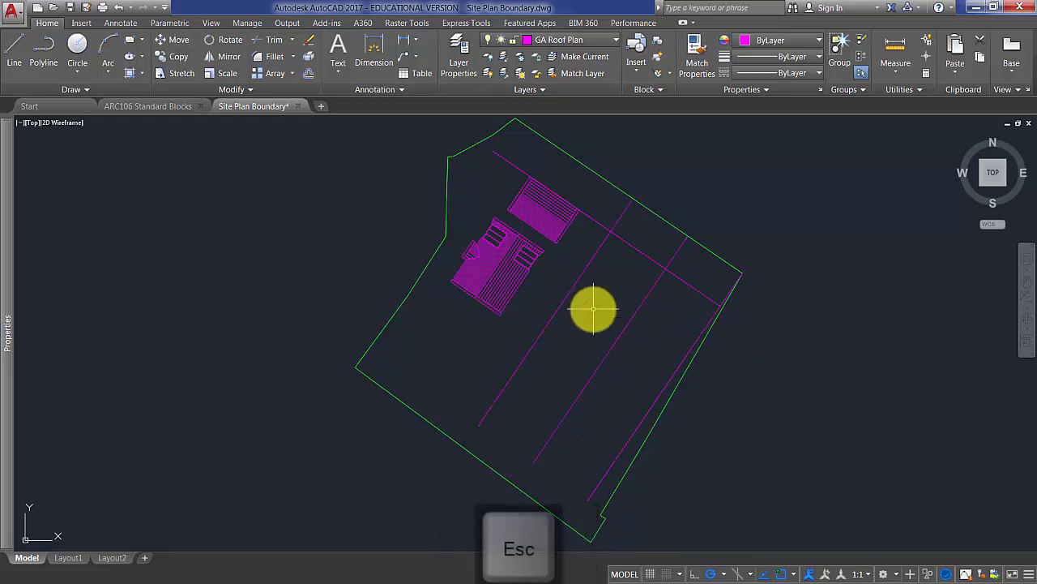
key(ctrl+z)
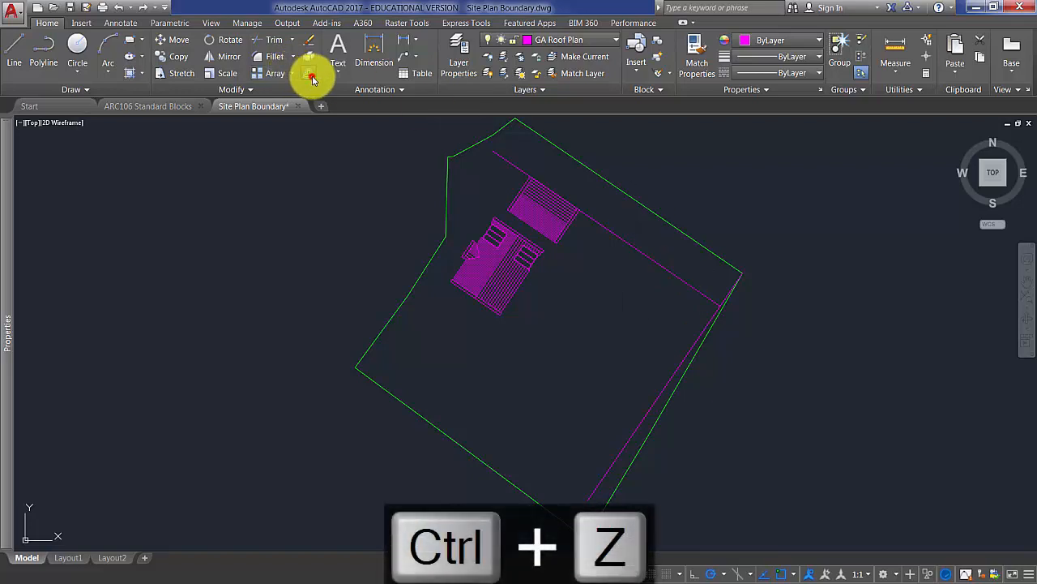
Step: Offset the perpendicular line at the eastern corner by 10000 into the site
click(311, 76)
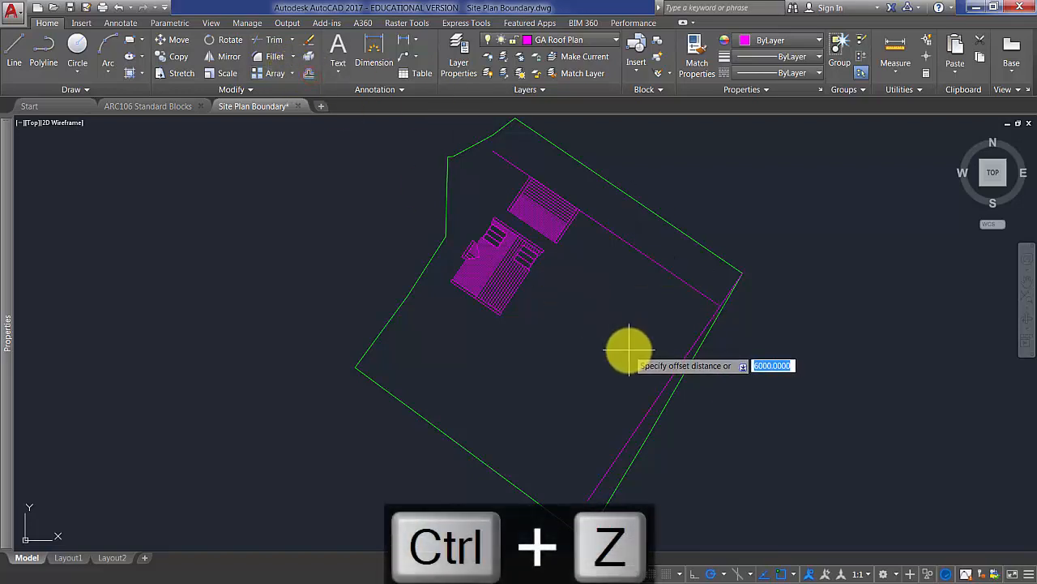
text(1)
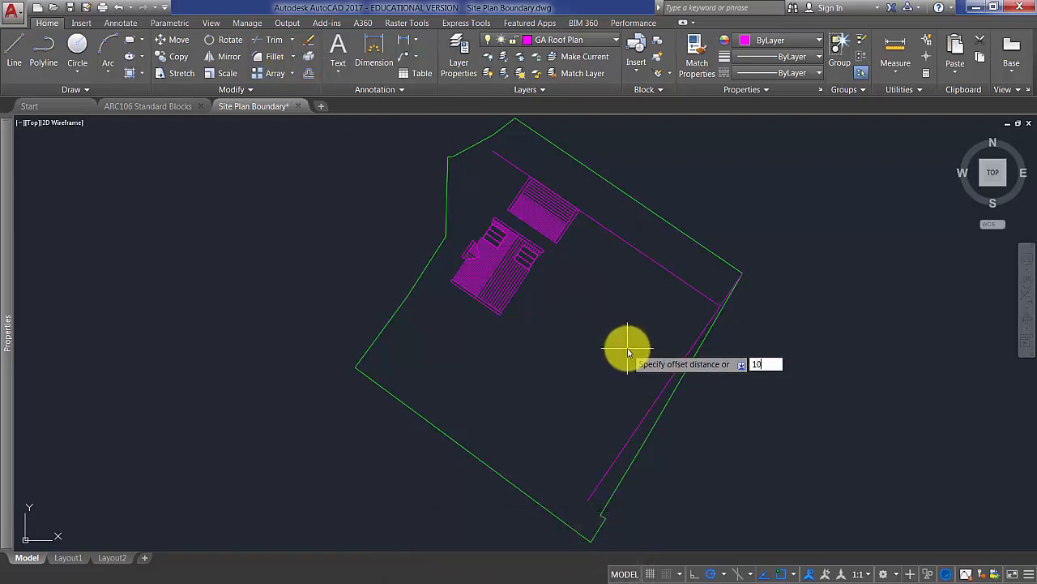
key(Return)
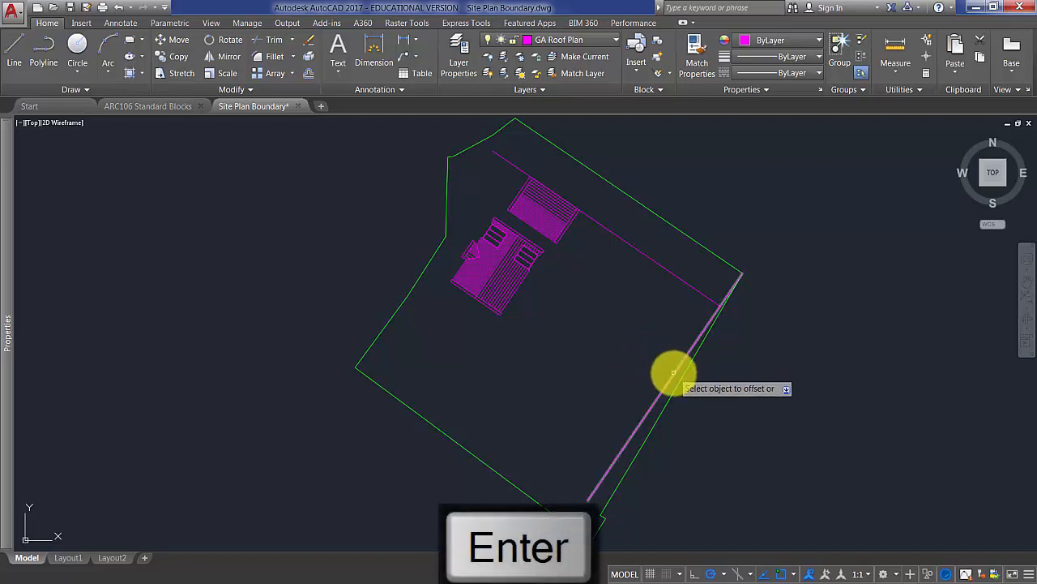
click(672, 370)
click(618, 342)
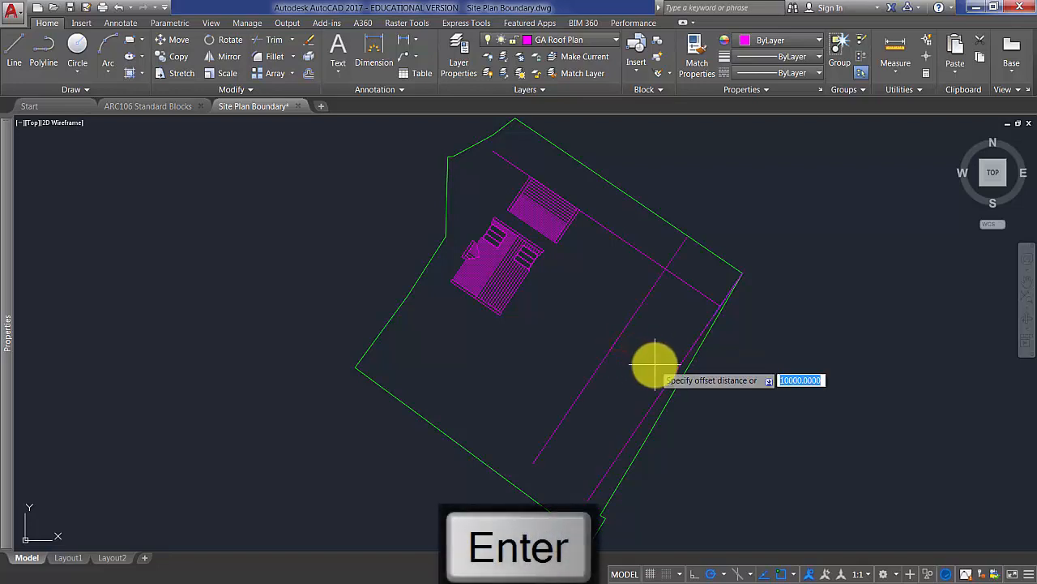
Step: Offset the 10000 line by a further 6000 towards the roof blocks
text(6000)
key(Return)
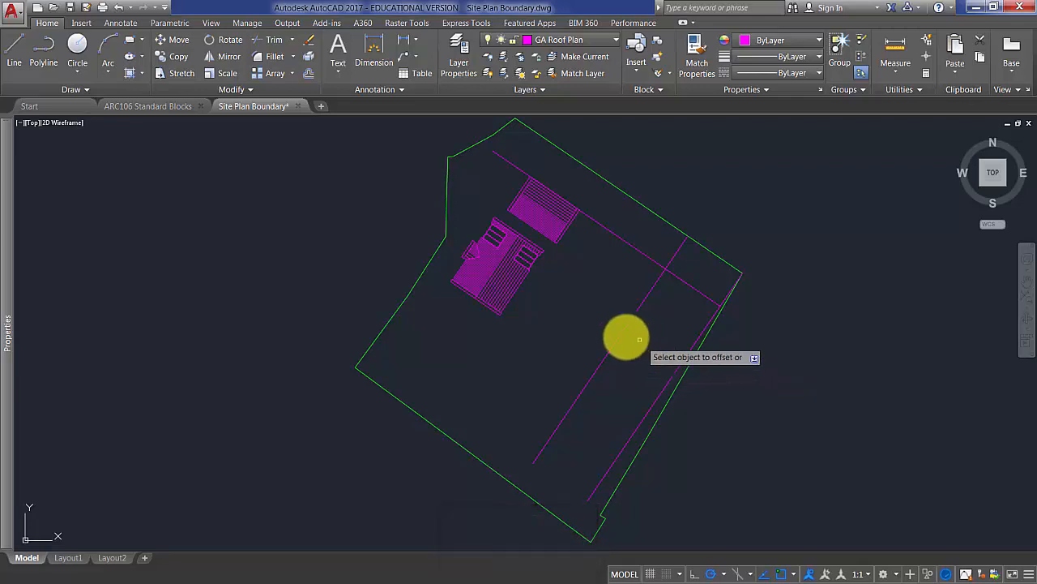
click(619, 335)
click(583, 317)
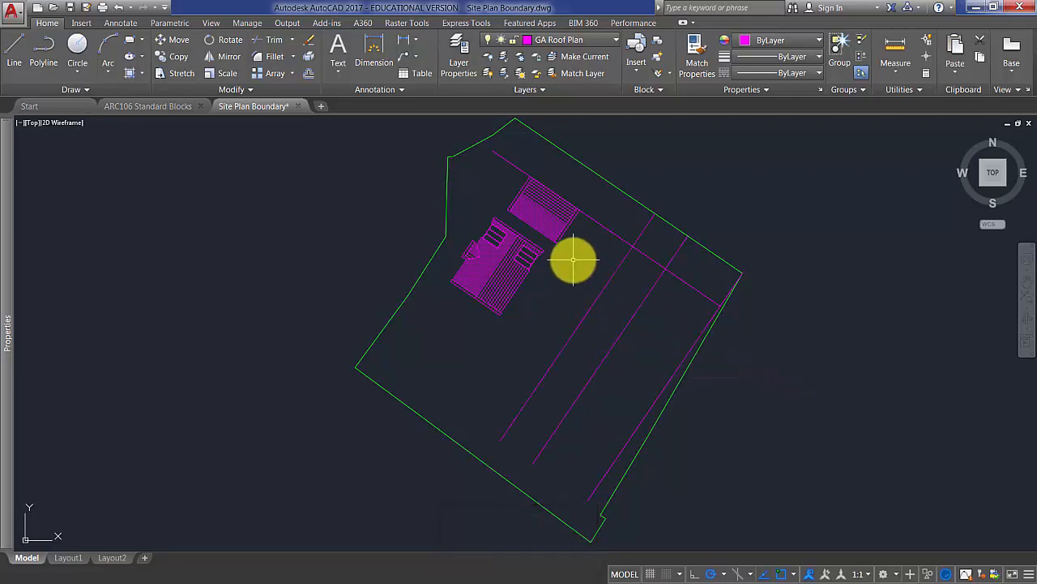
Step: Move both roof blocks by the garage's eastern corner to the intersection of the boundary offset line and the nearest perpendicular line
scroll(573, 259, up, 4)
click(494, 204)
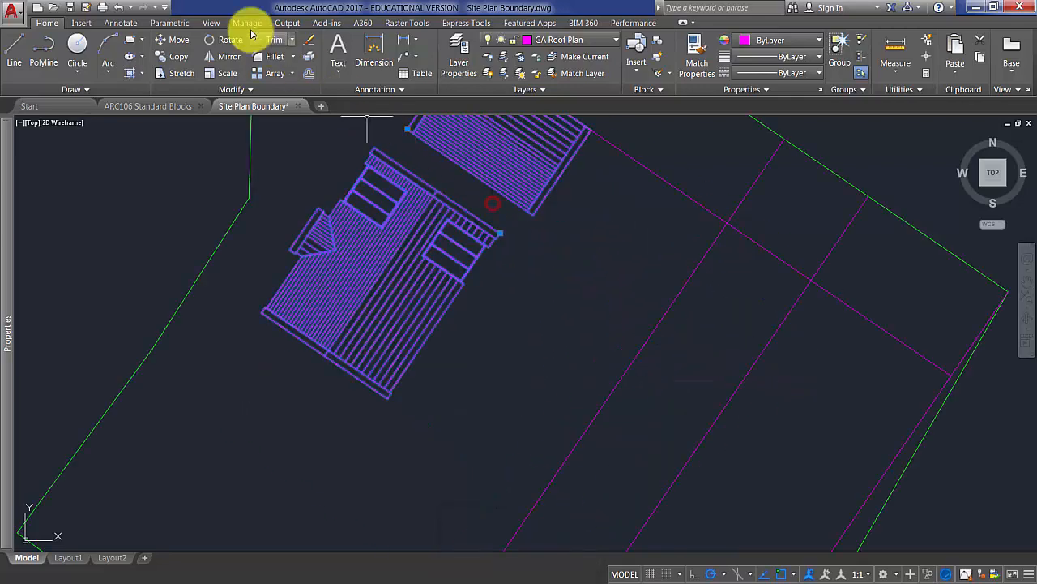
click(180, 38)
scroll(535, 174, up, 5)
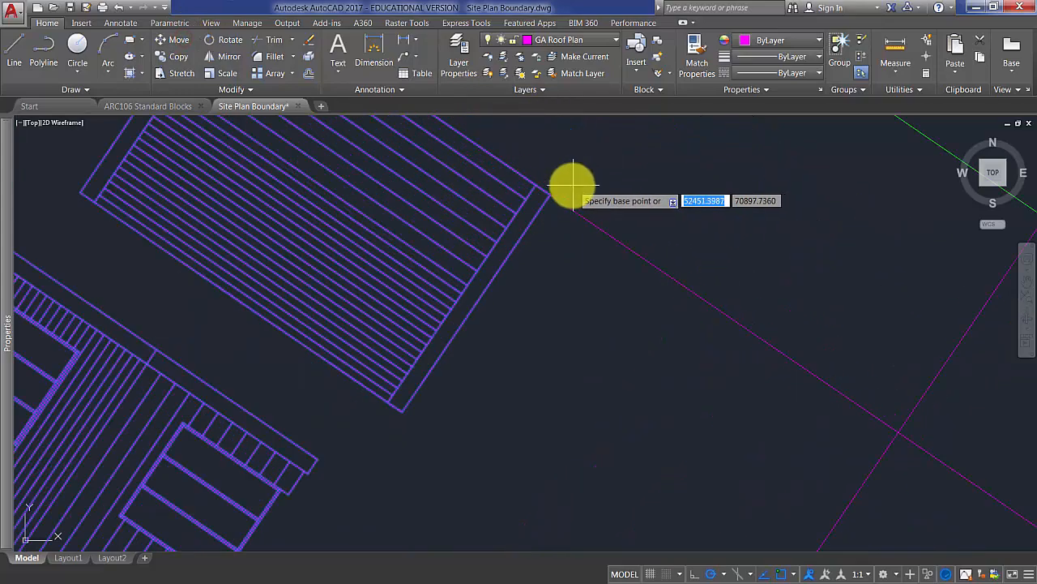
click(572, 186)
scroll(559, 219, down, 5)
scroll(641, 276, up, 3)
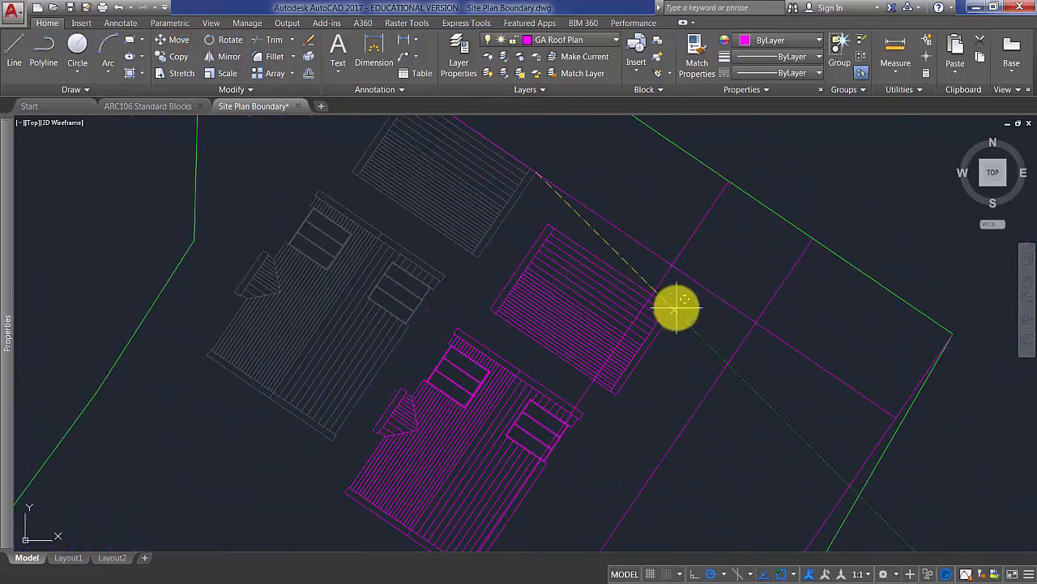
scroll(672, 259, up, 3)
scroll(672, 262, down, 3)
click(669, 264)
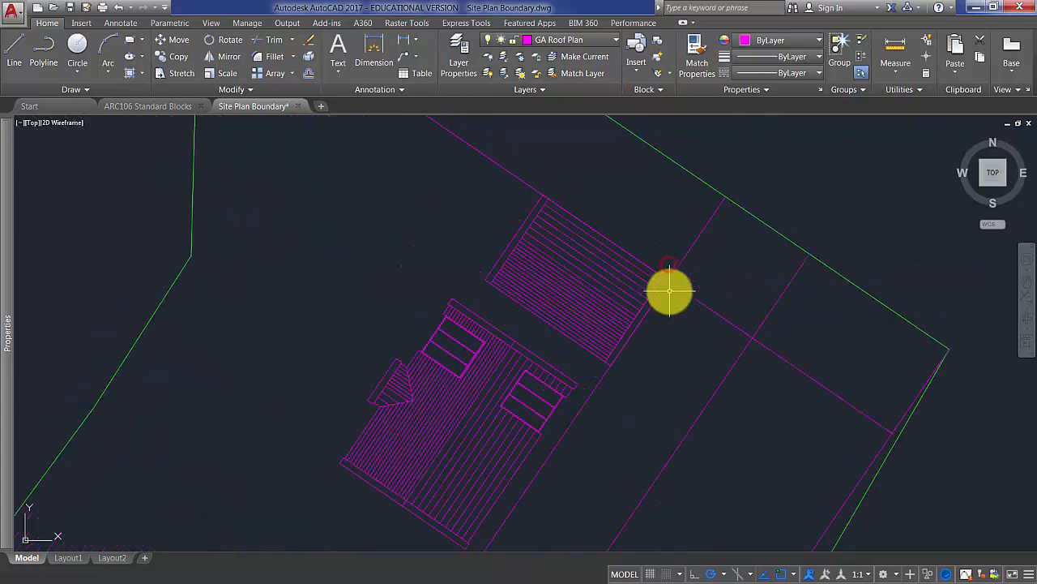
Step: Draw a line along the garage roof's south-west edge, from corner to corner
scroll(689, 347, down, 3)
middle_drag(688, 348, 743, 290)
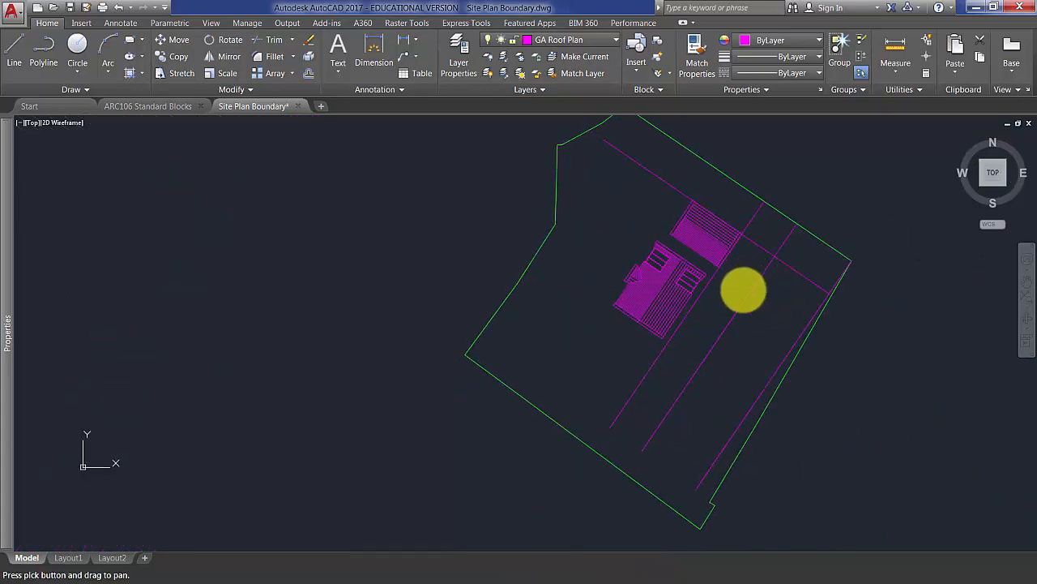
scroll(688, 283, up, 4)
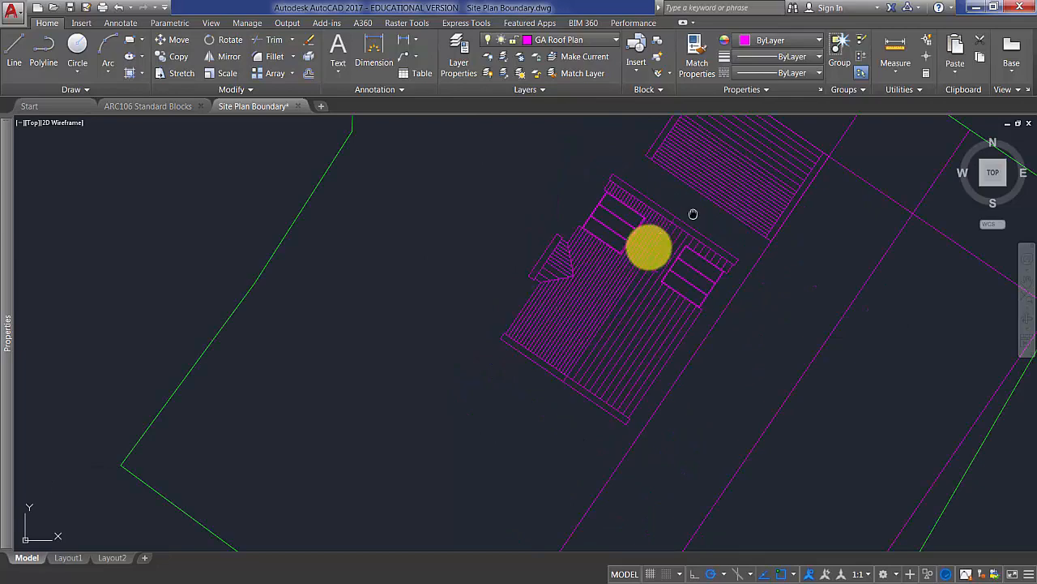
middle_drag(693, 213, 593, 284)
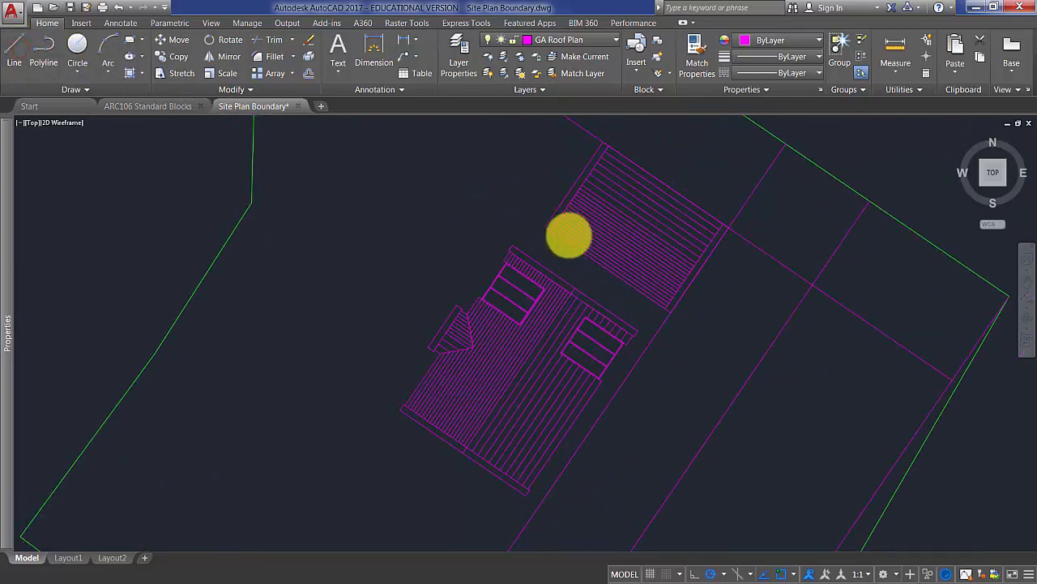
scroll(569, 235, up, 2)
click(536, 229)
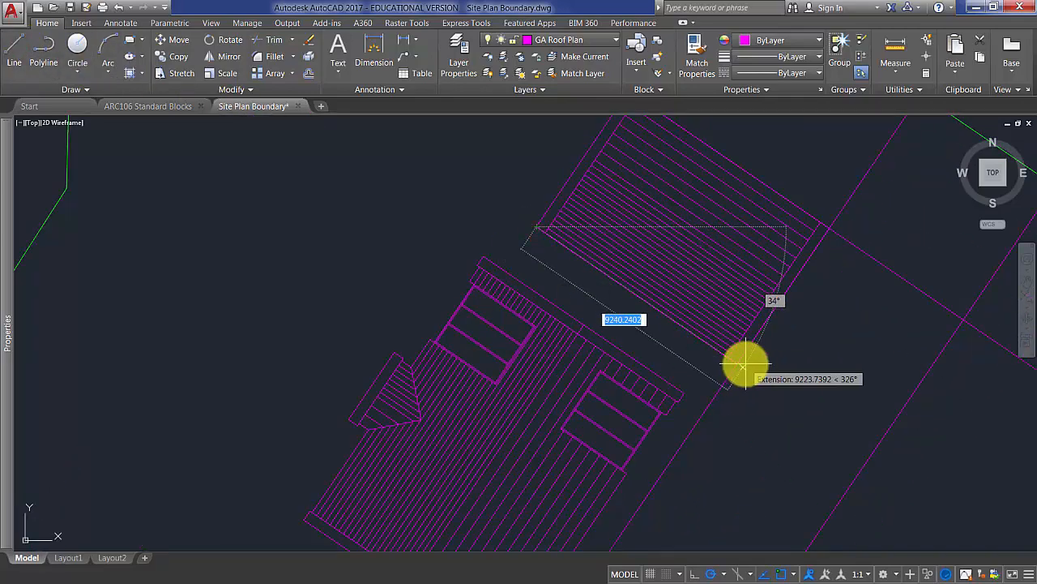
click(737, 364)
key(Return)
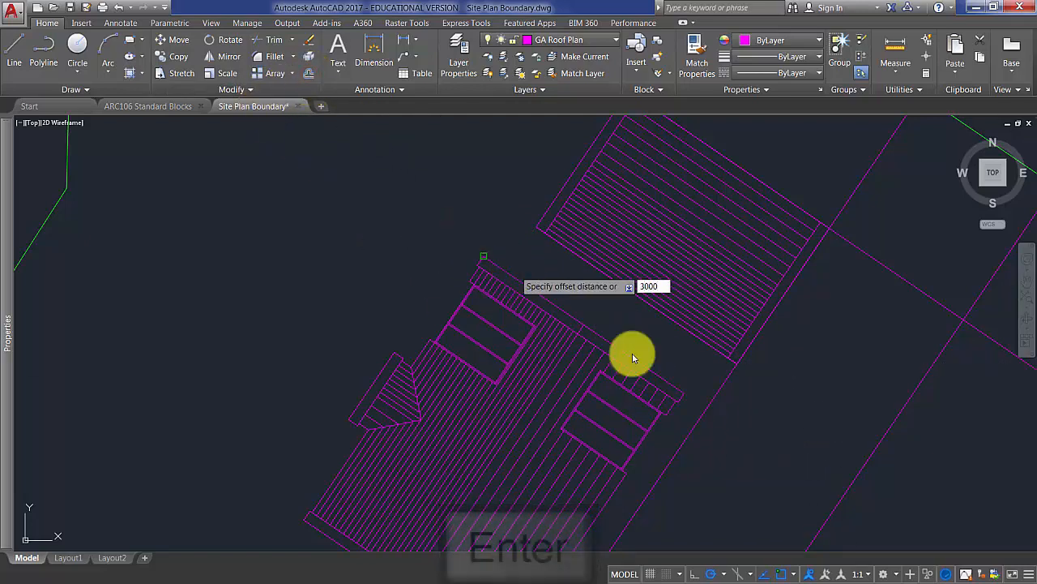
Step: Offset the line on the garage's south-west edge by 3000 towards the house
key(Return)
click(729, 359)
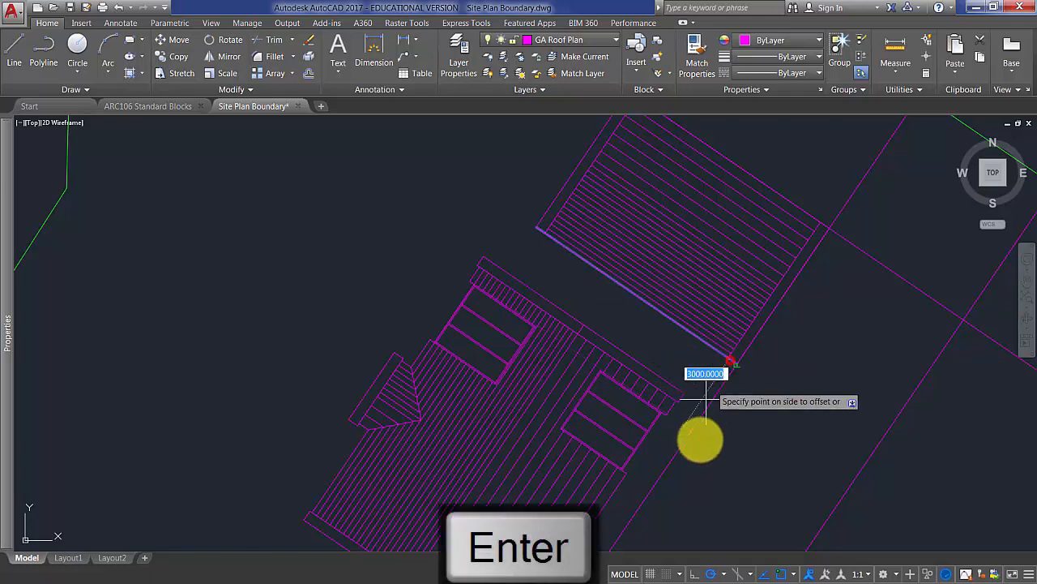
click(707, 480)
Step: Move the house roof block from its eastern corner perpendicularly onto the 3000 offset line
scroll(670, 414, up, 3)
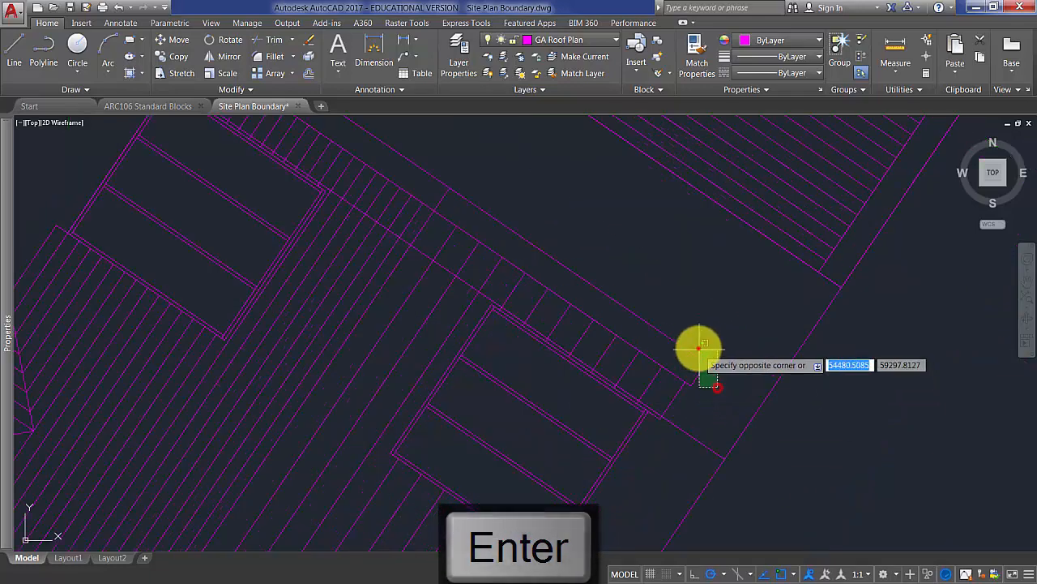
click(699, 352)
click(176, 42)
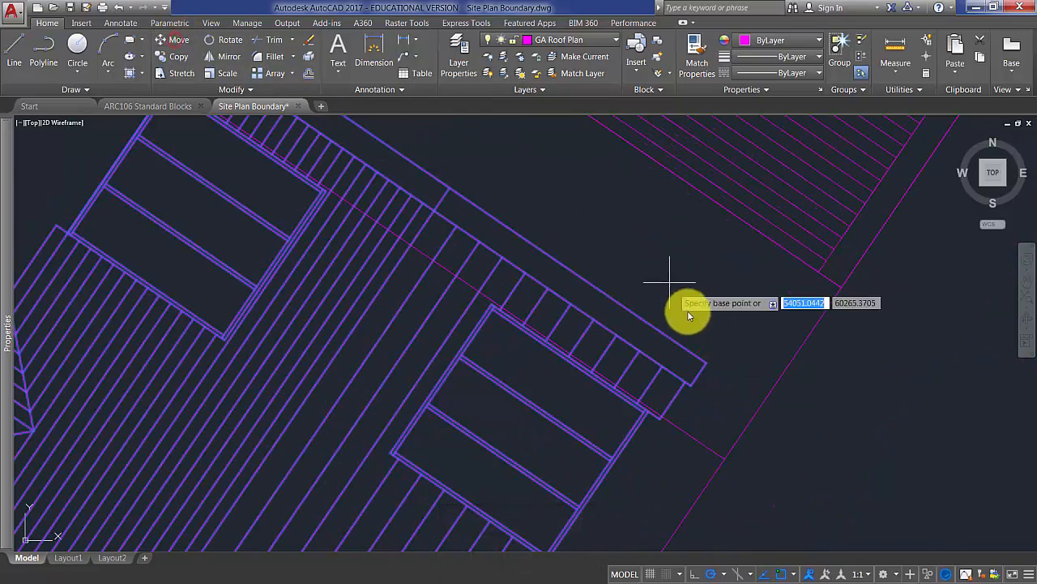
click(706, 363)
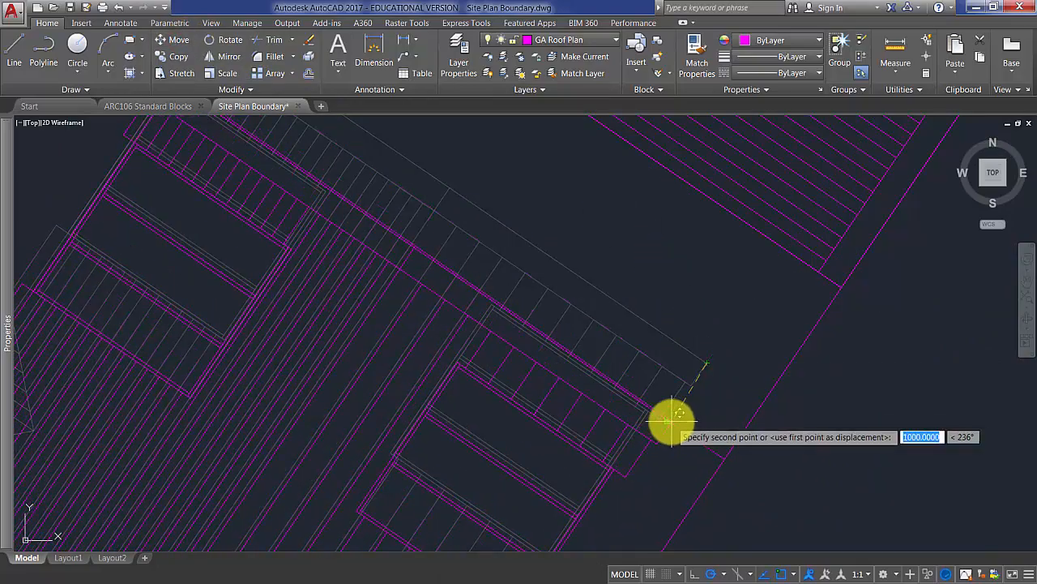
click(672, 421)
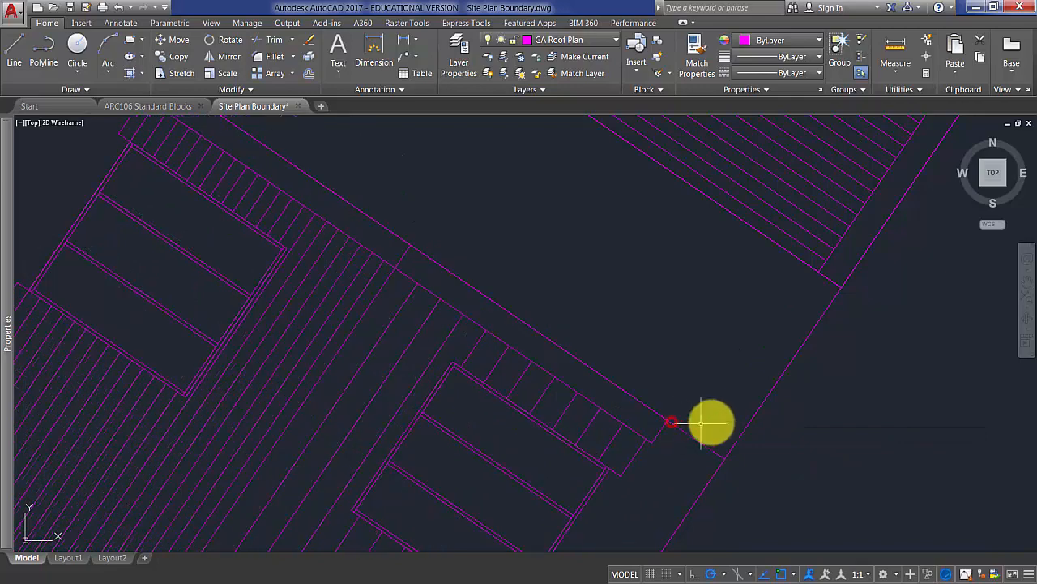
Step: Open the full object snap settings and review which snap modes are enabled, including Perpendicular
click(782, 575)
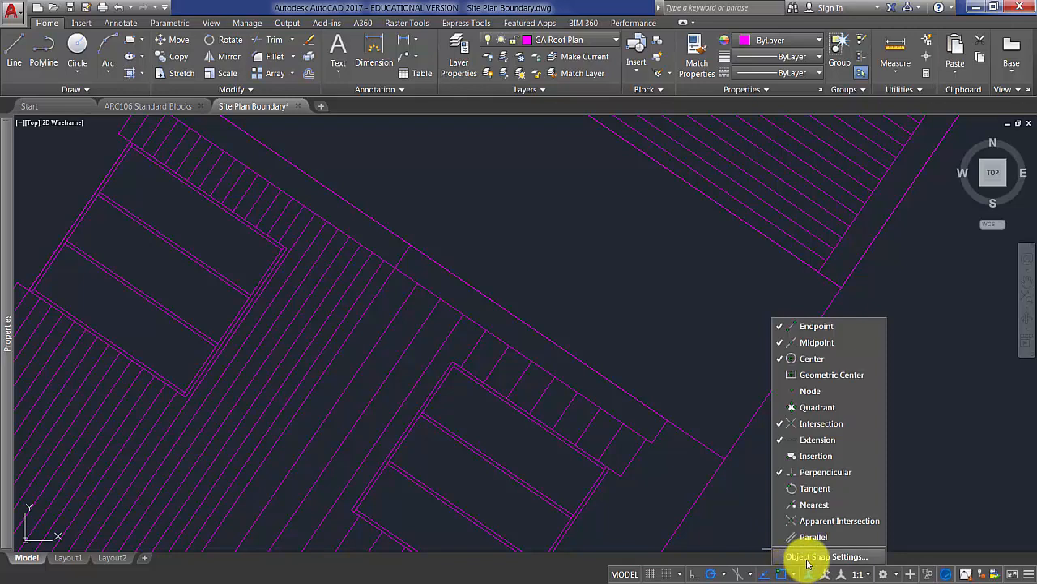
click(780, 473)
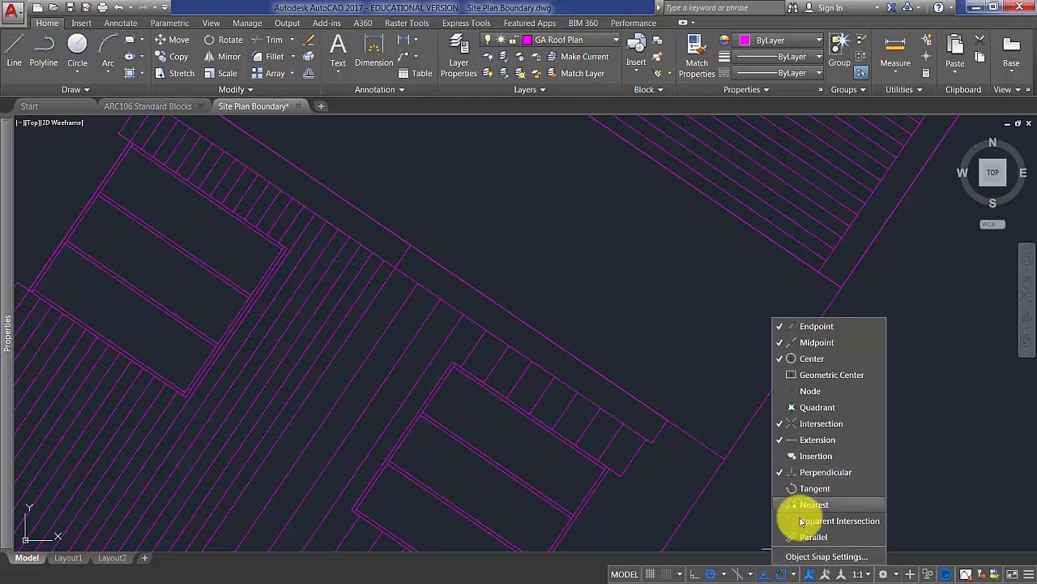
click(818, 556)
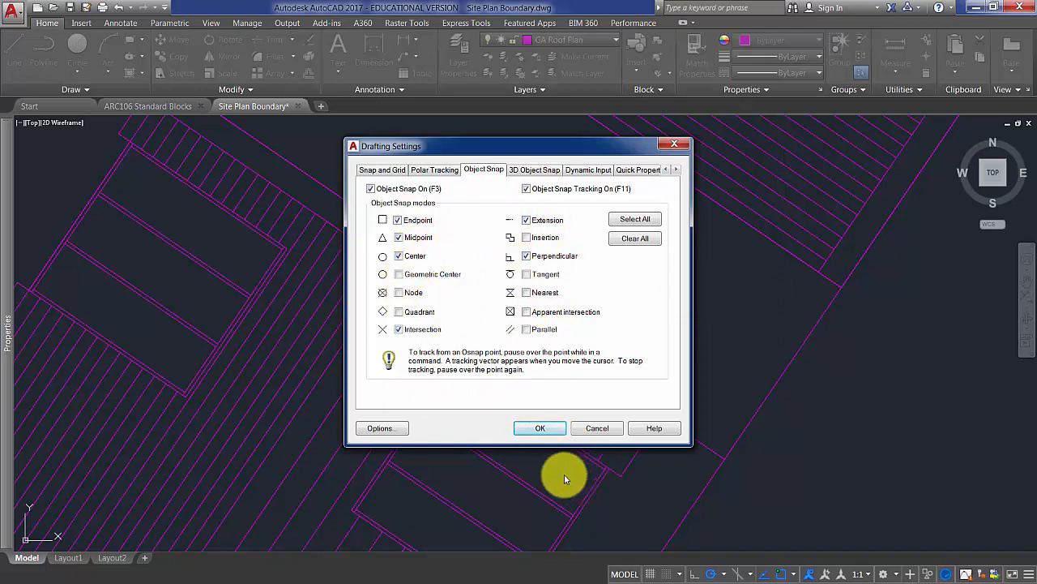
Step: Close the object snap settings and delete the 3000 offset line along the house roof's north-east edge
click(540, 428)
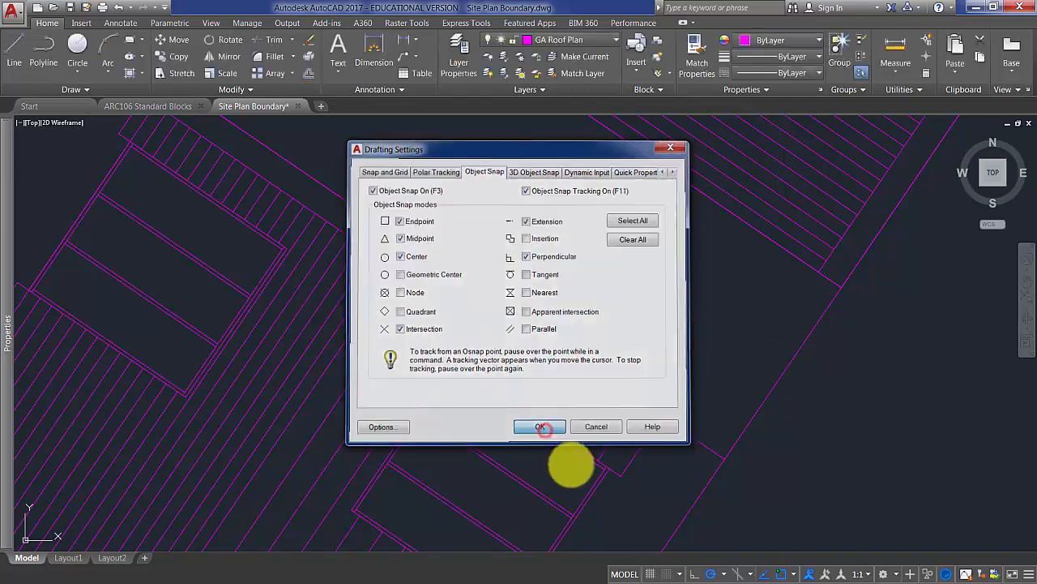
scroll(572, 463, down, 3)
scroll(624, 348, up, 2)
middle_drag(625, 348, 651, 293)
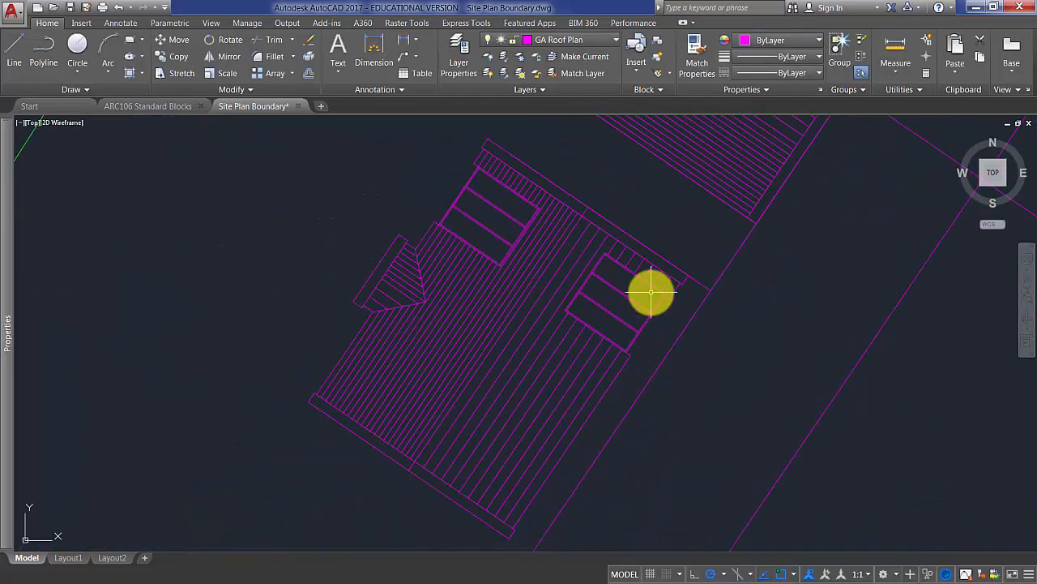
scroll(651, 293, down, 2)
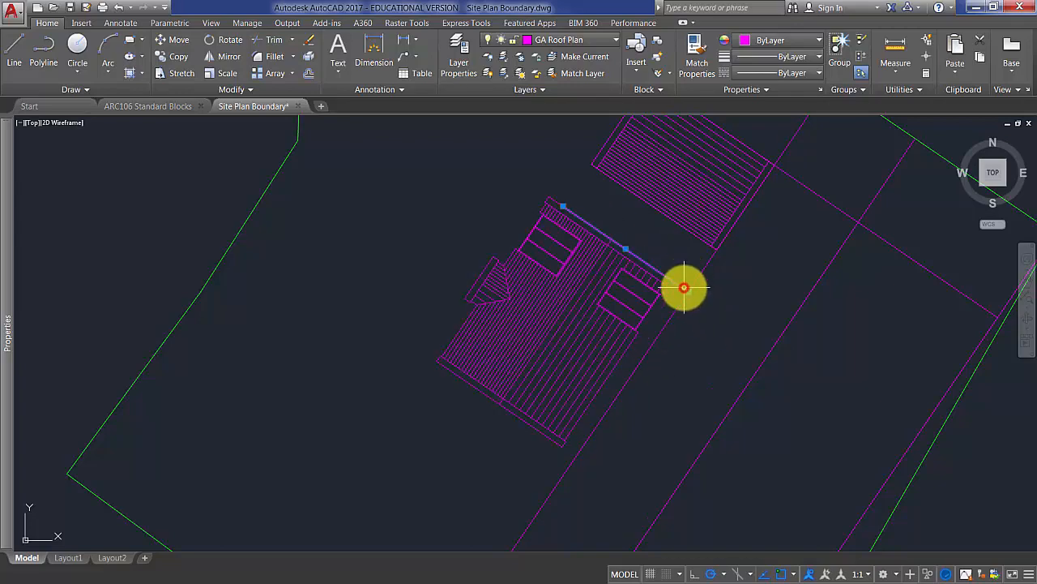
key(Delete)
scroll(648, 332, down, 2)
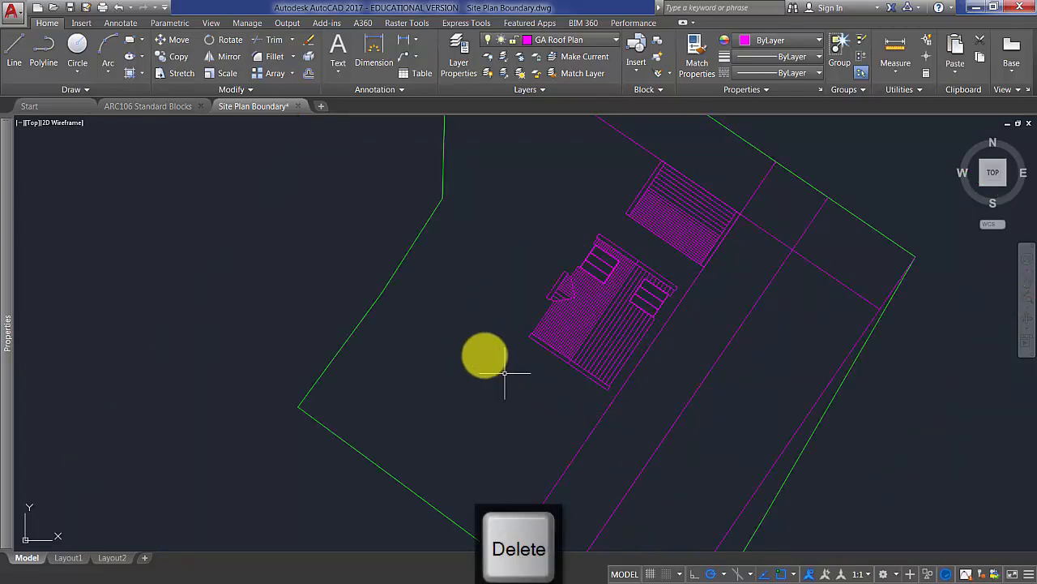
Step: Draw a line along the house roof's south-west edge, from corner to corner
scroll(570, 369, up, 2)
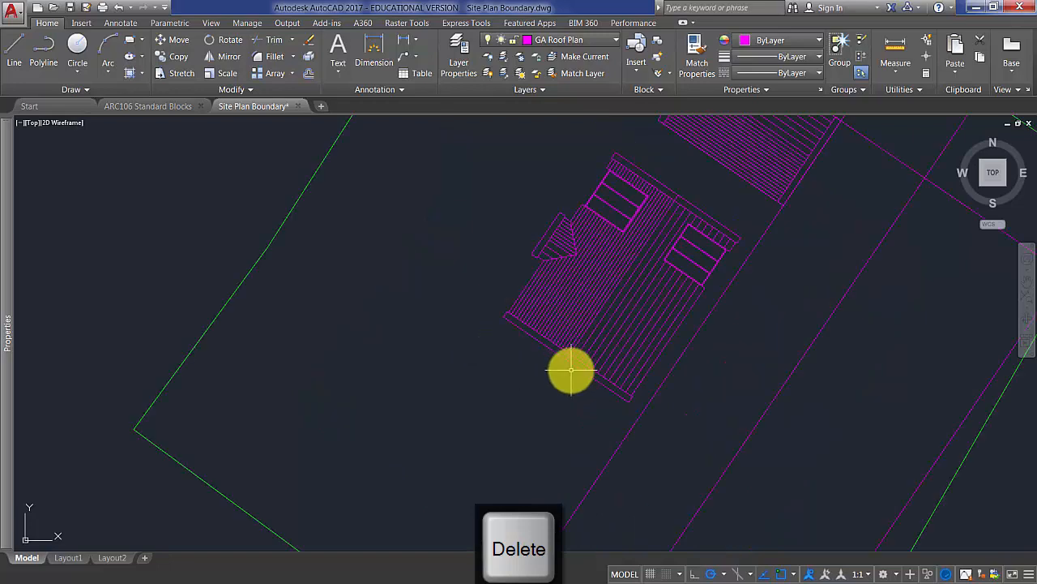
click(15, 52)
click(502, 316)
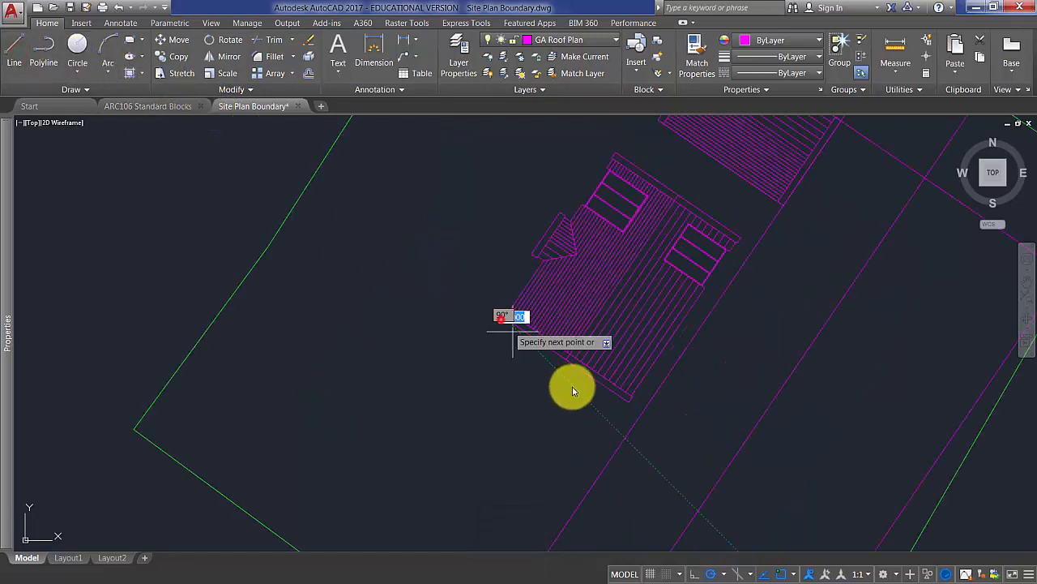
click(637, 407)
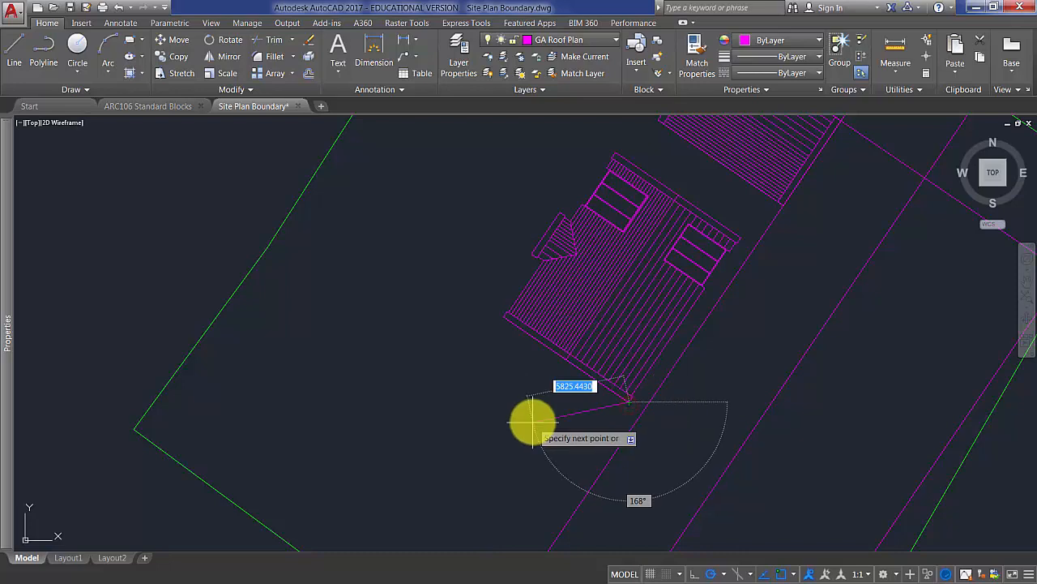
key(Return)
Step: Offset the line on the house roof's south-west edge by 6000 away from the house
click(309, 73)
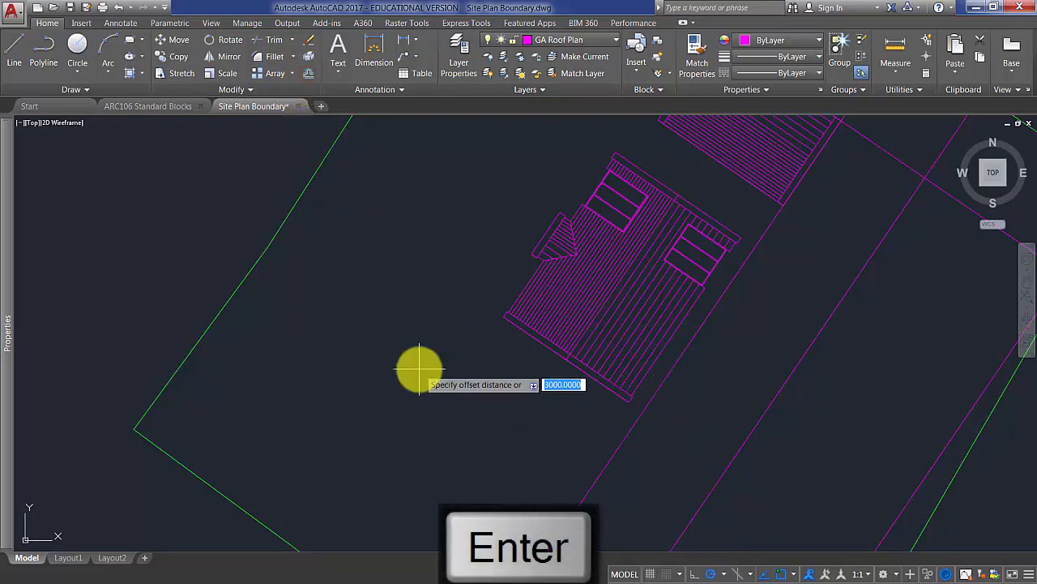
text(6000)
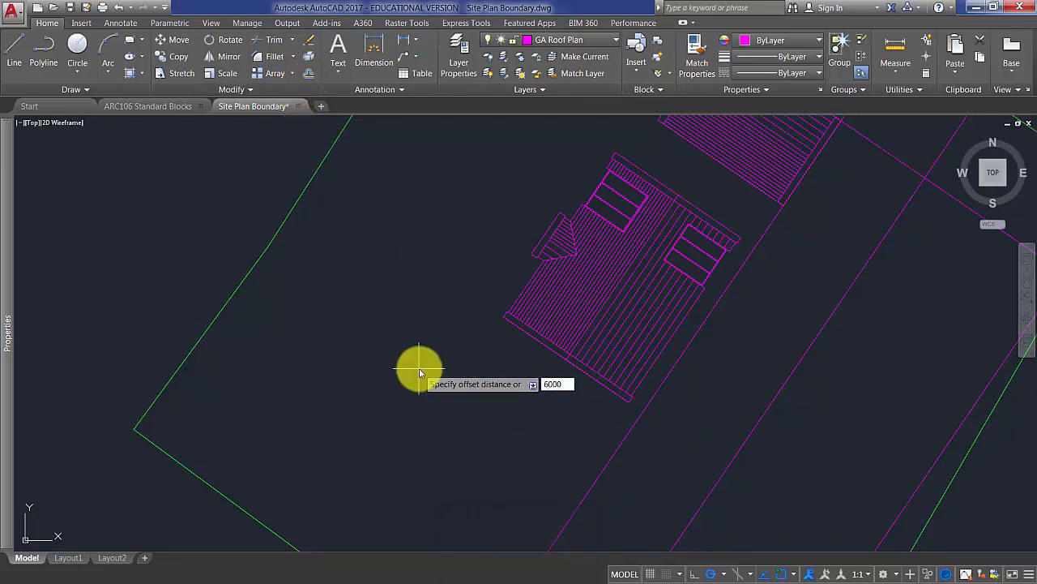
key(Return)
click(581, 370)
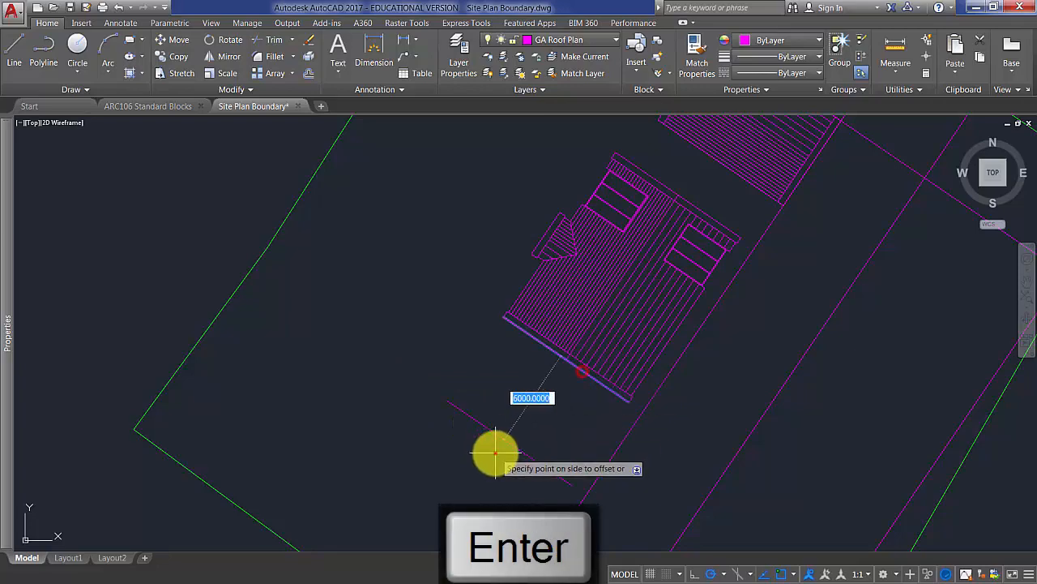
click(494, 451)
Step: Fillet the 6000 offset line to the middle south-east reference line with radius 0, and delete the reference line touching both roofs
scroll(618, 445, down, 2)
scroll(622, 445, down, 3)
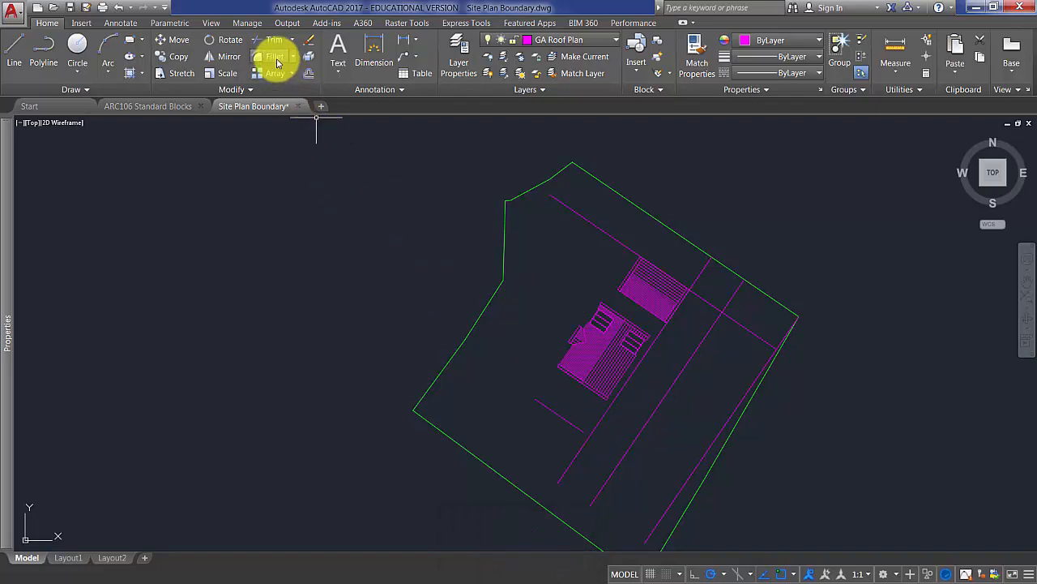
click(274, 60)
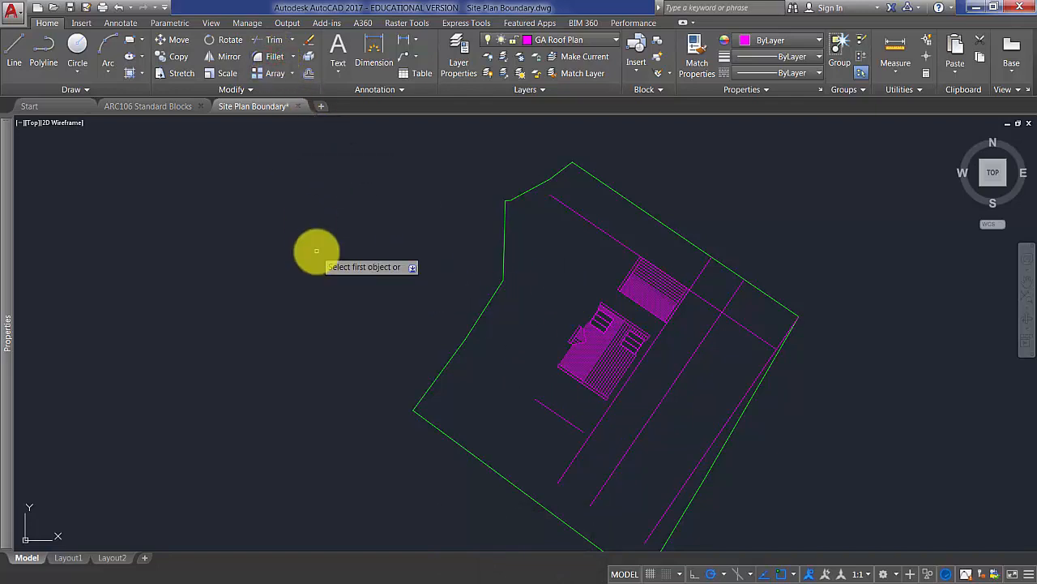
key(Down)
click(355, 312)
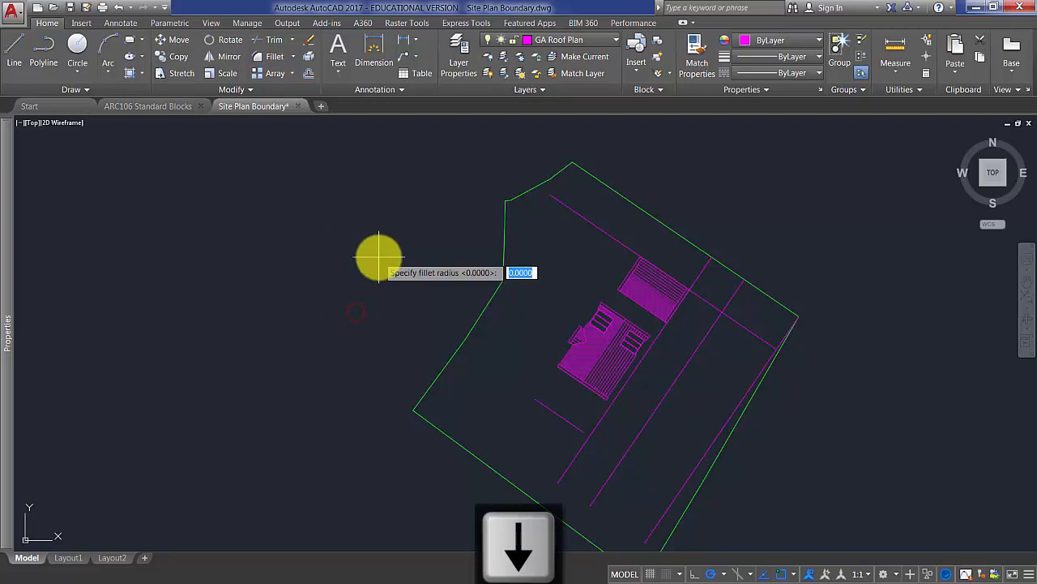
text(0)
key(Return)
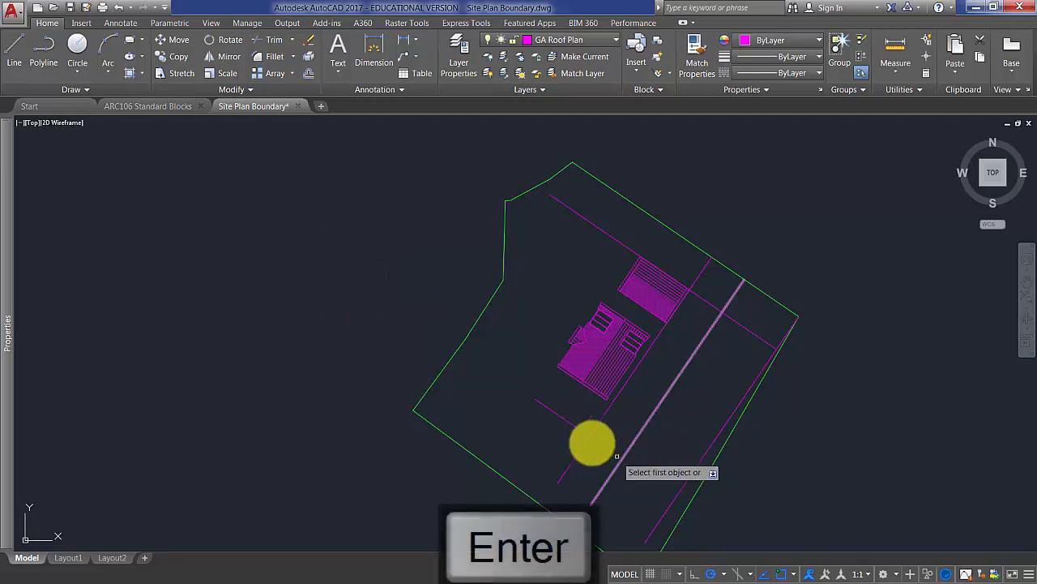
click(647, 421)
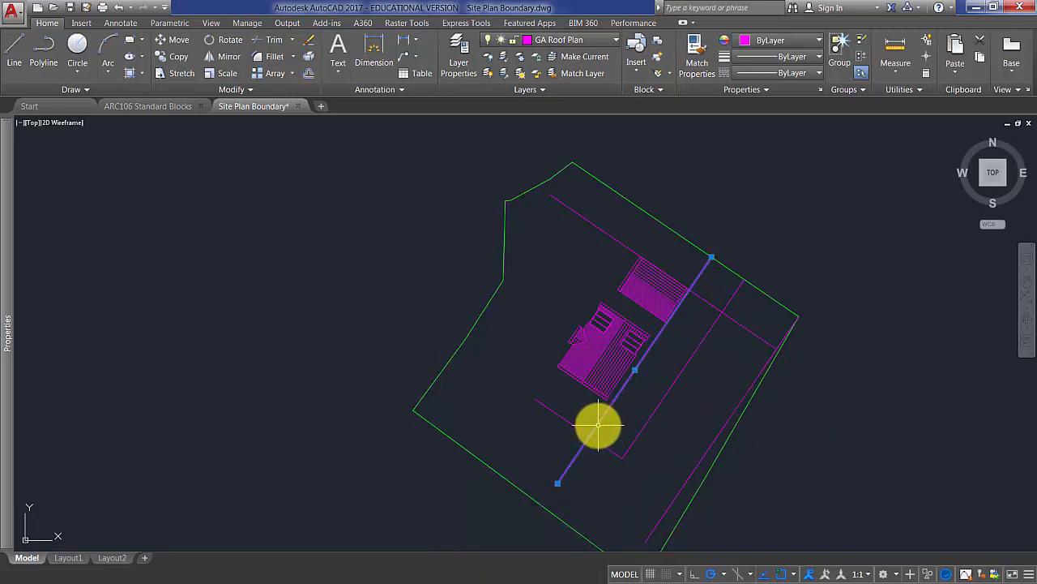
key(Delete)
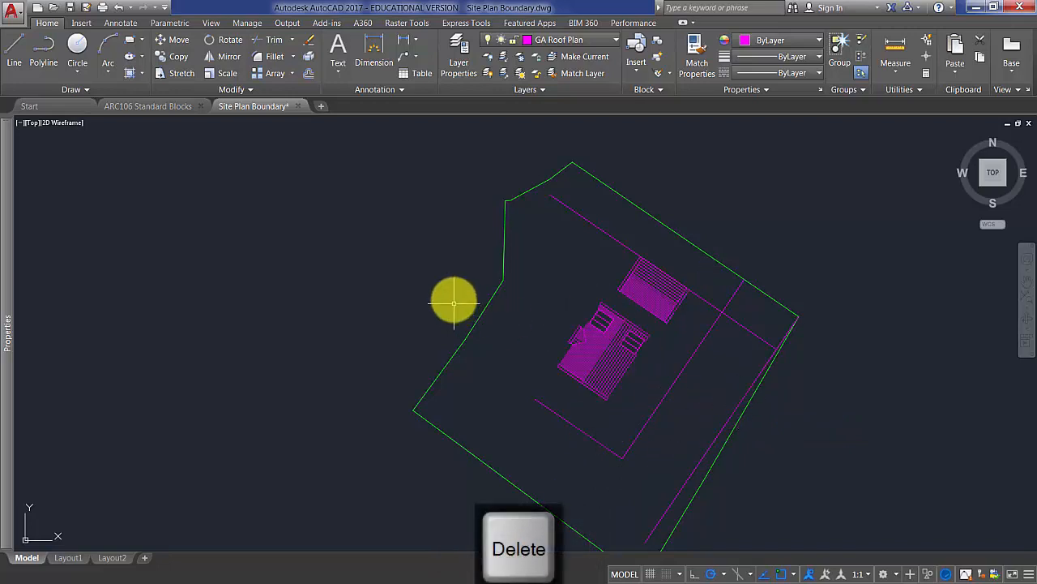
Step: Draw a line along the outer north-west edge of the small roof projecting from the house
click(14, 50)
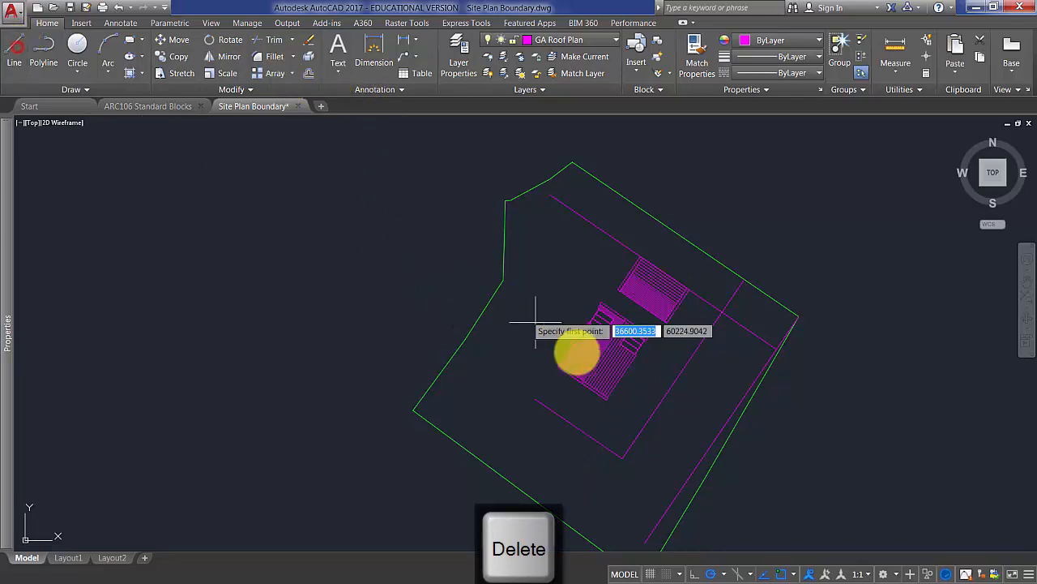
scroll(575, 273, up, 5)
click(556, 294)
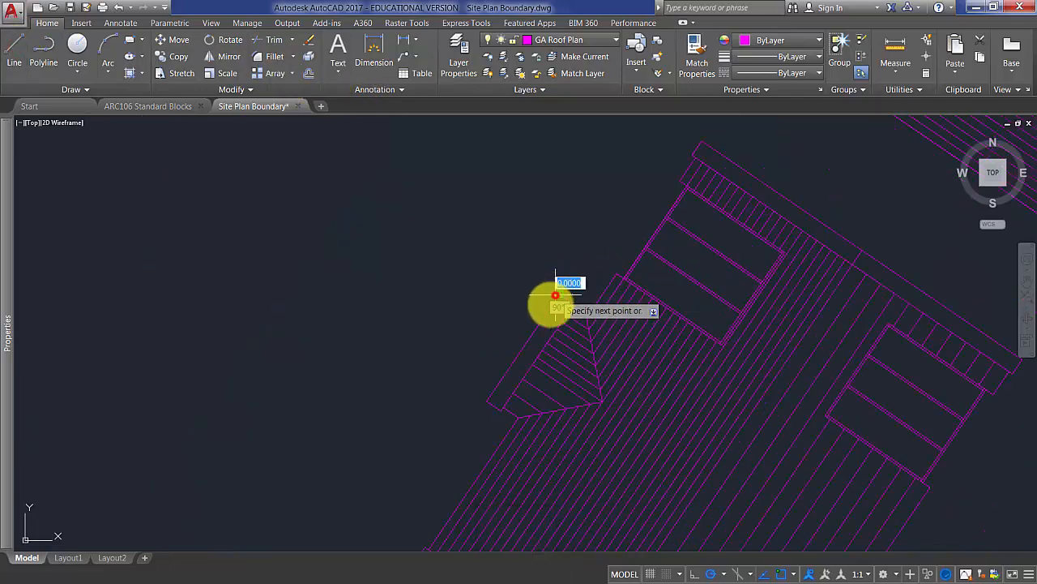
click(482, 399)
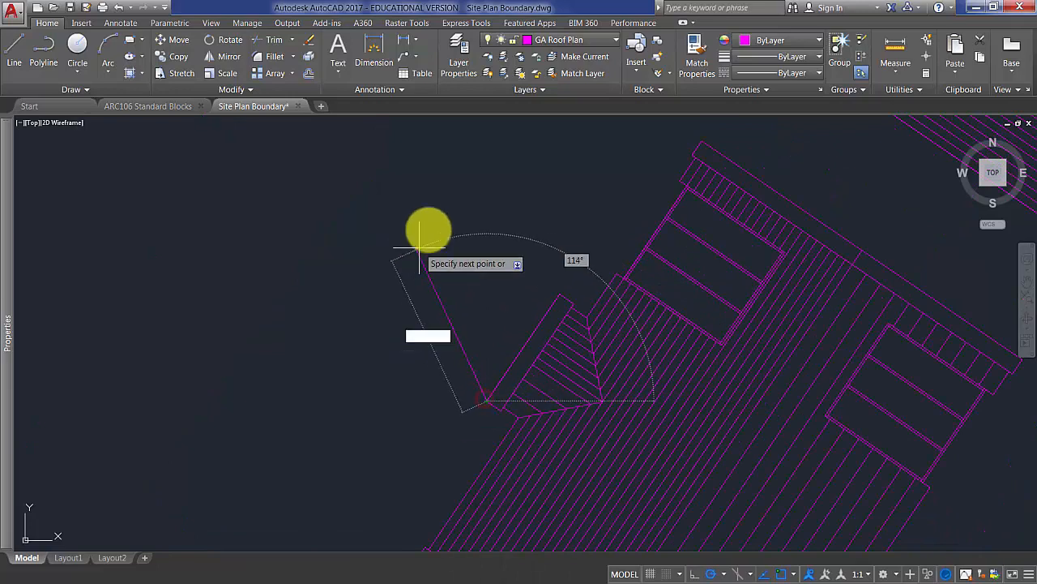
key(Return)
Step: Offset the line on the small projecting roof's outer edge by 6000 to the north-west
click(308, 73)
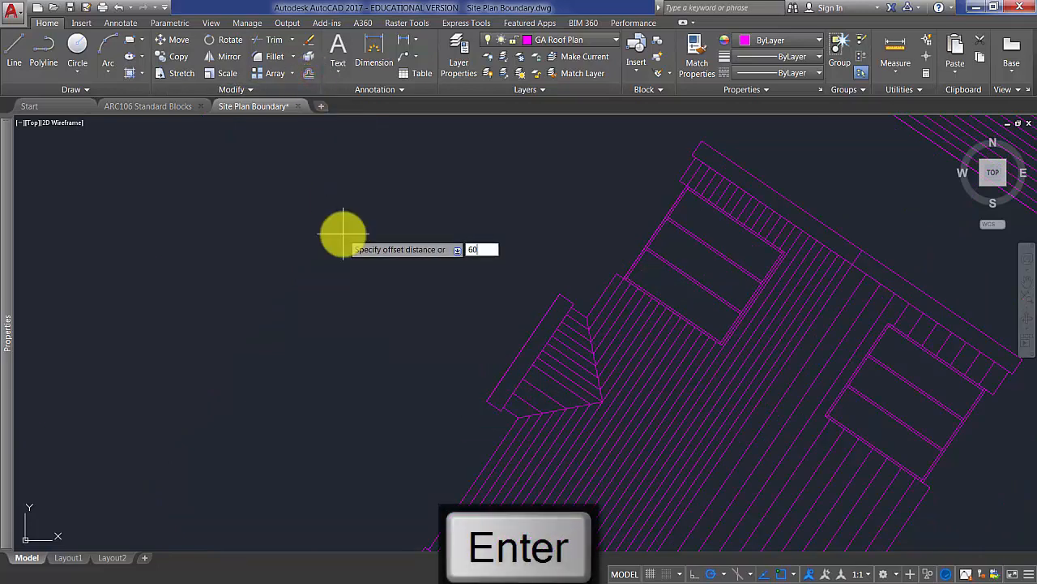
text(60)
key(Return)
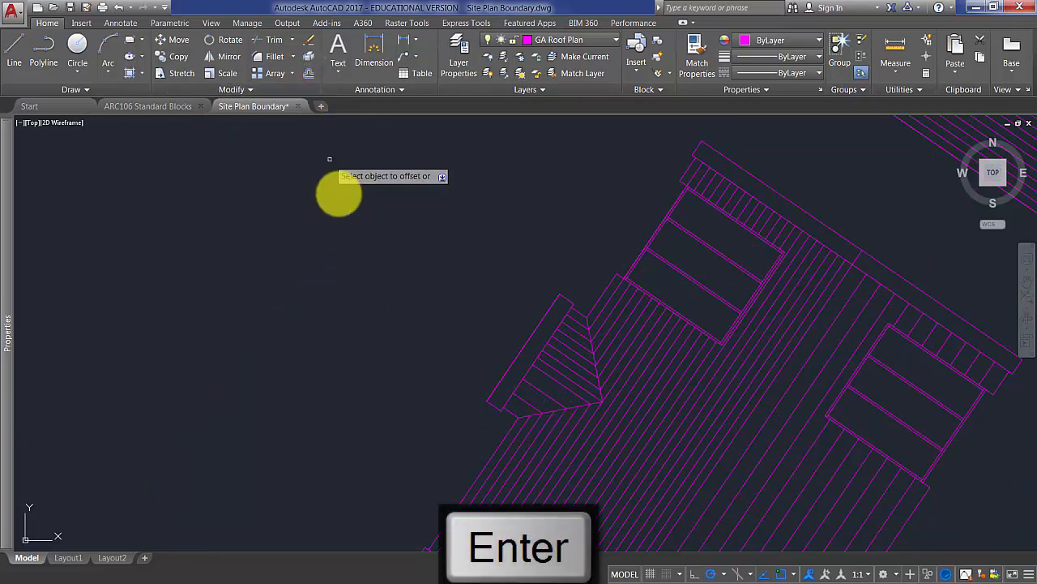
click(530, 330)
click(429, 283)
Step: Fillet the north-west 6000 offset line to the south-west offset line so they meet in a sharp corner
scroll(430, 346, down, 4)
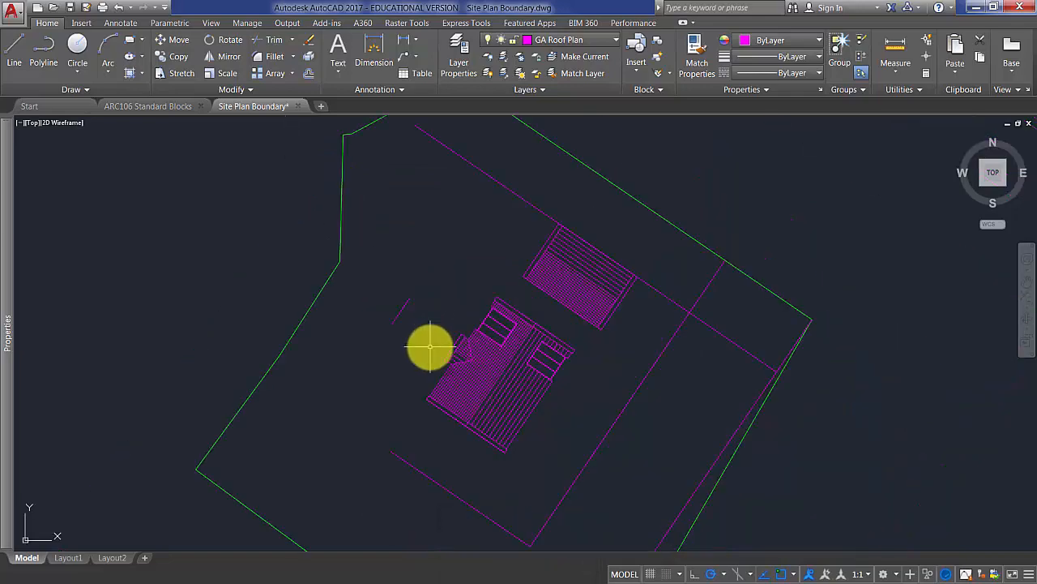
scroll(430, 347, down, 3)
scroll(463, 322, up, 5)
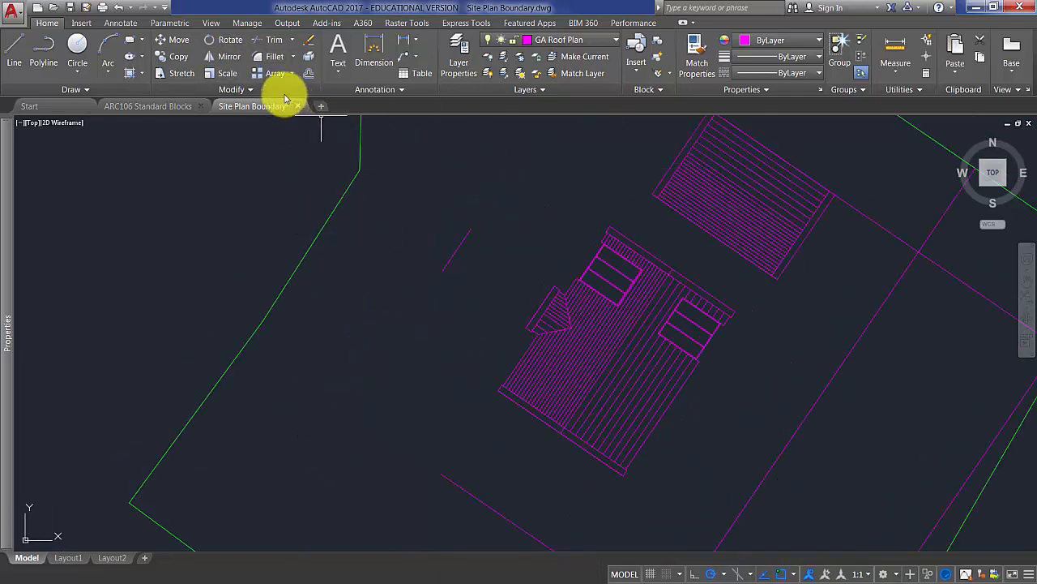
click(274, 59)
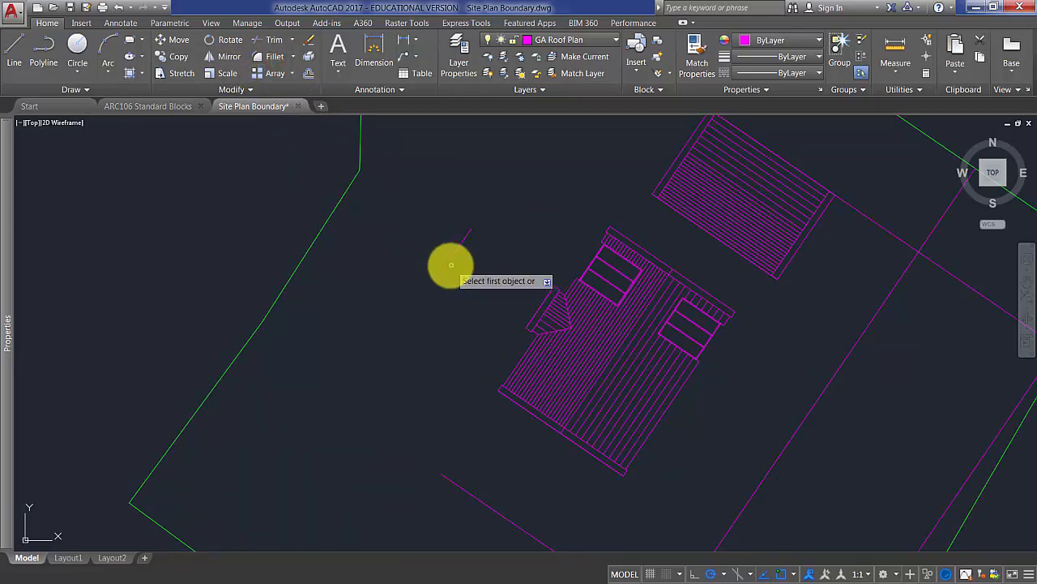
click(451, 479)
Step: Delete the reference line running along the garage roof's north-east edge and undo that deletion
scroll(500, 364, down, 4)
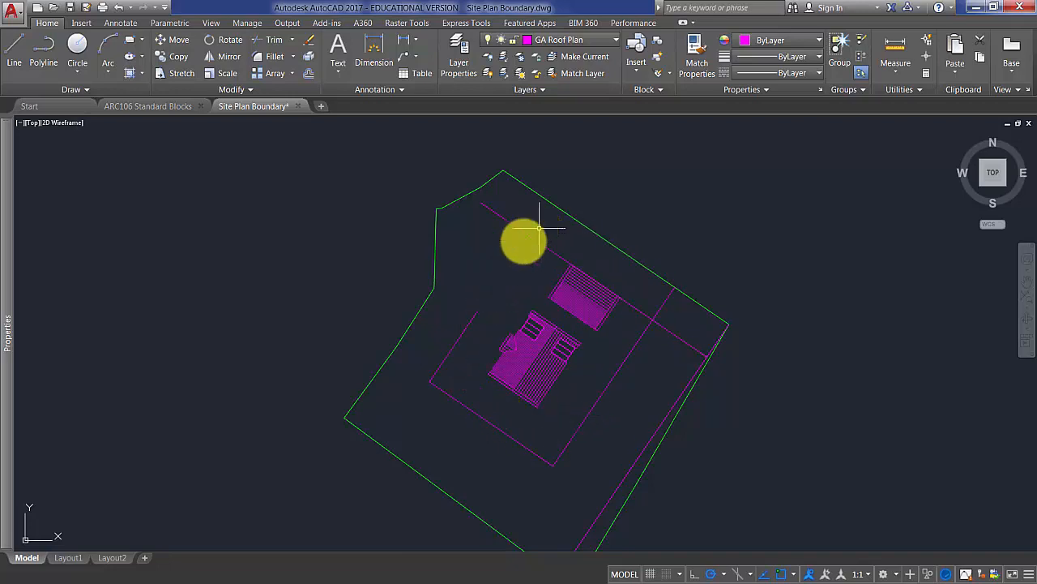
middle_drag(539, 228, 490, 265)
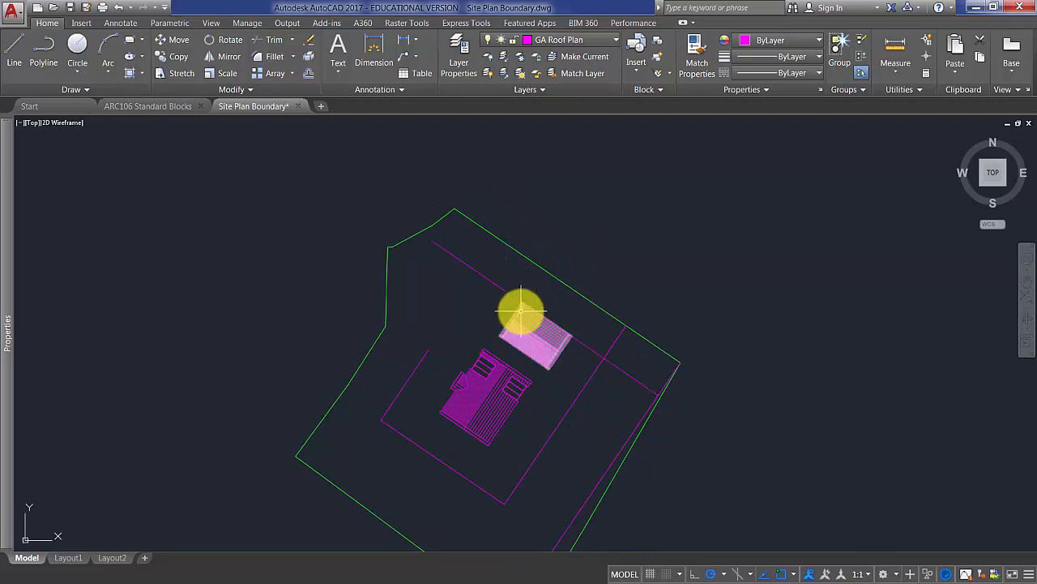
key(Delete)
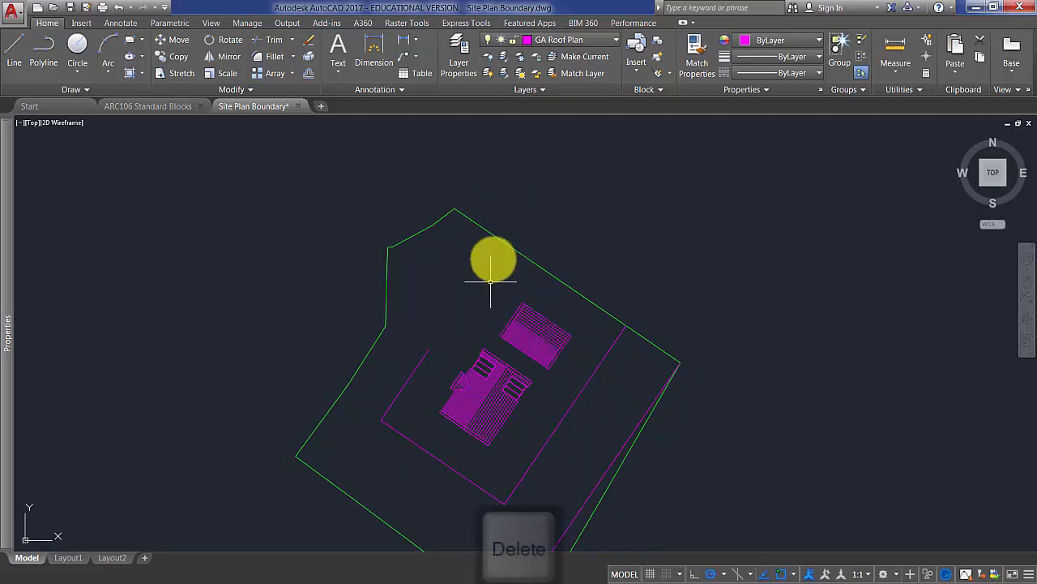
key(ctrl+z)
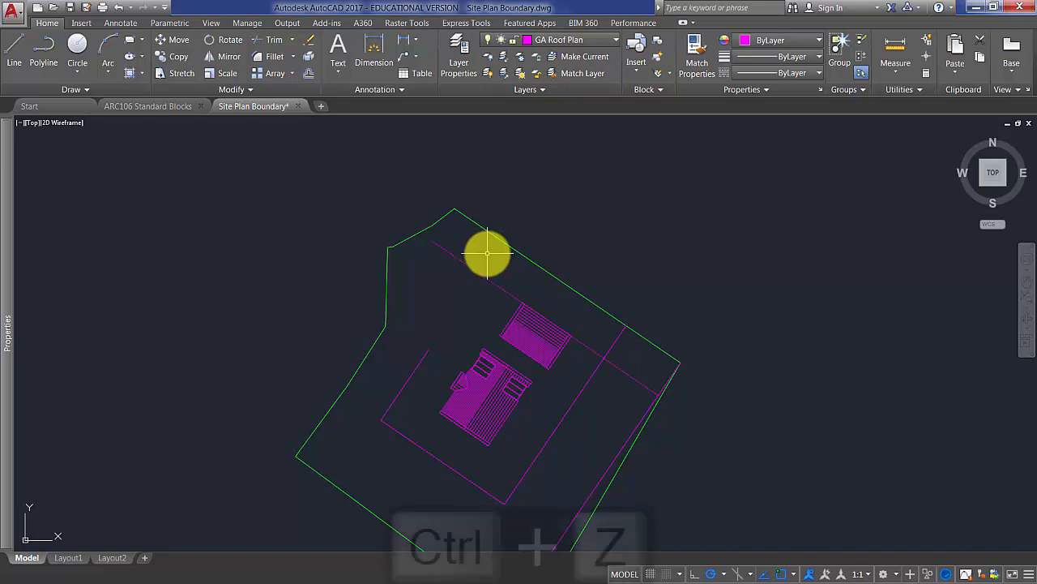
Step: Offset the reference line on the garage roof's north-east edge by 4000 towards the north-east boundary
scroll(487, 252, up, 4)
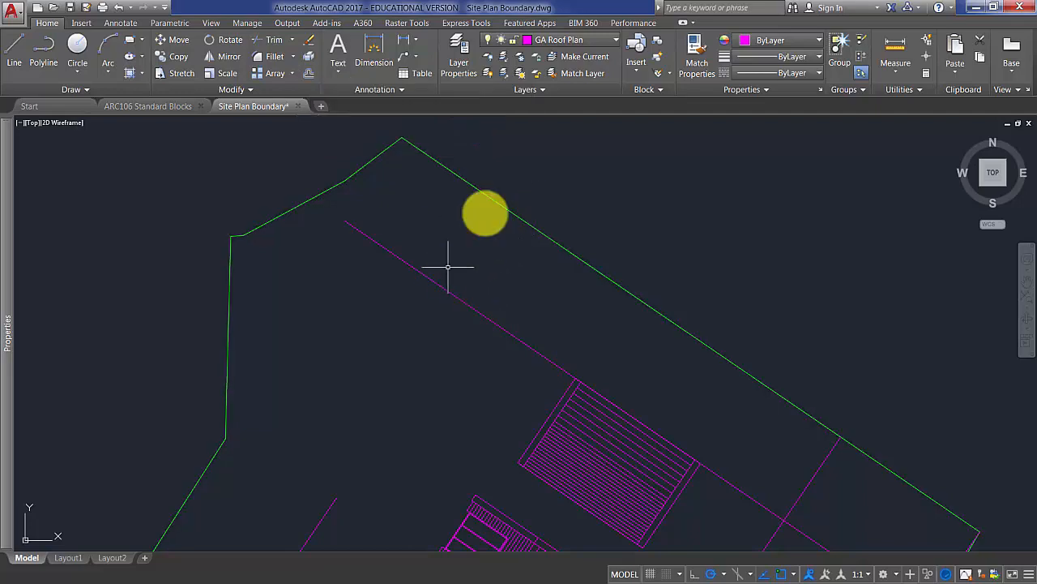
click(309, 74)
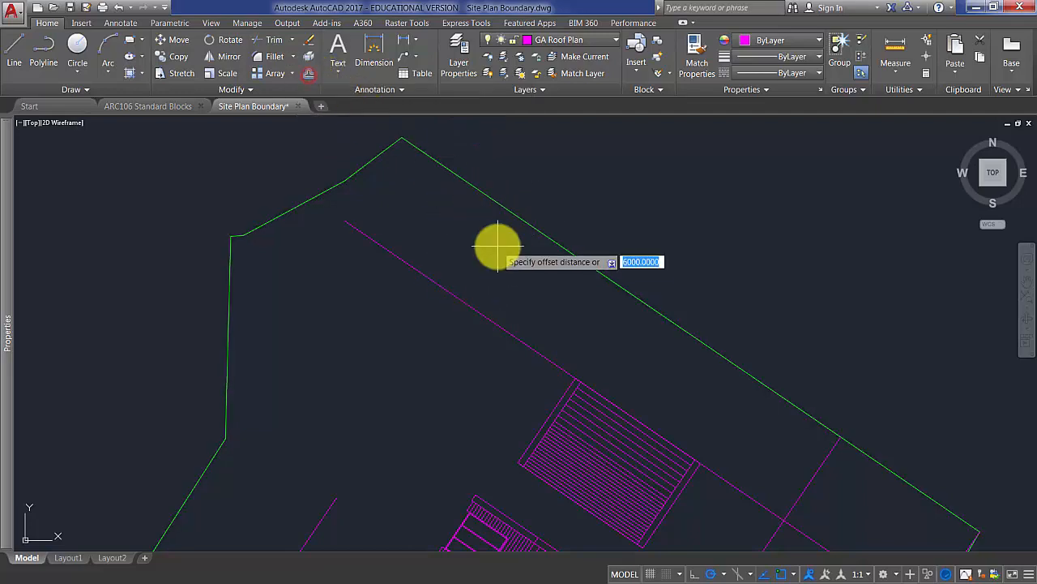
text(4000)
key(Return)
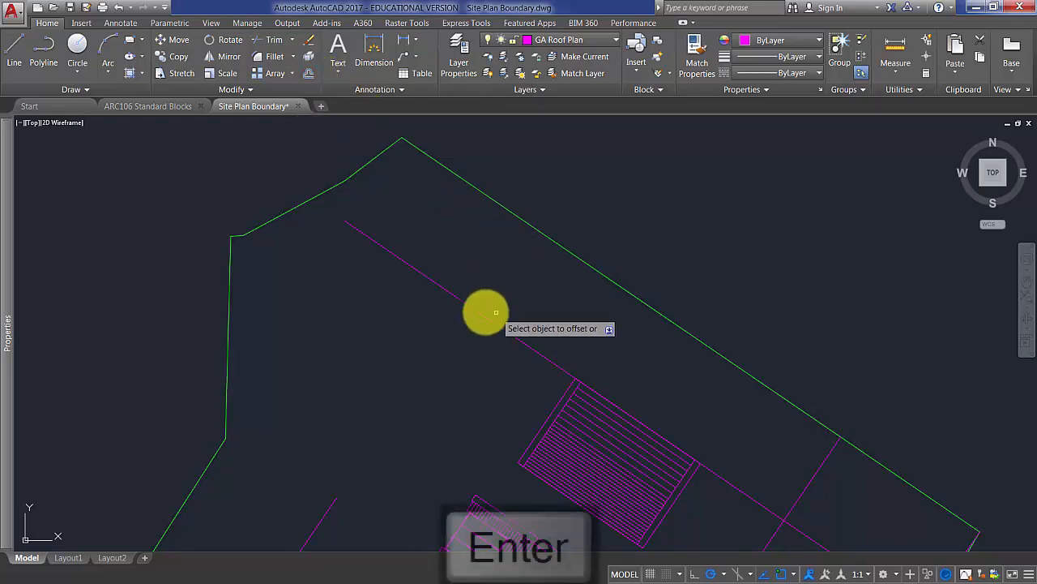
click(464, 304)
click(499, 258)
key(Return)
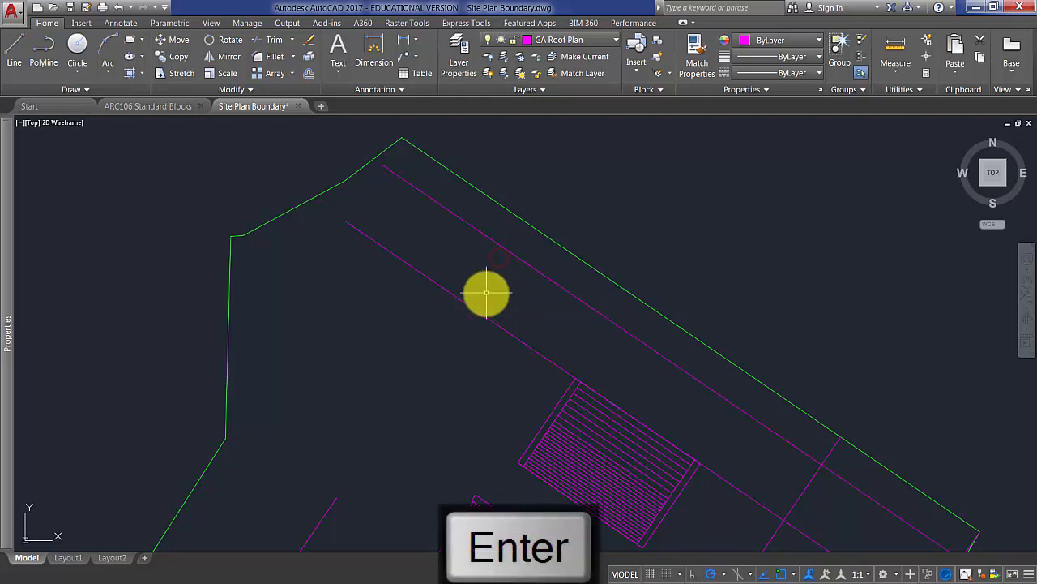
Step: Delete the original reference line along the garage roof's north-east edge, keeping the 4000 offset line
click(459, 300)
key(Delete)
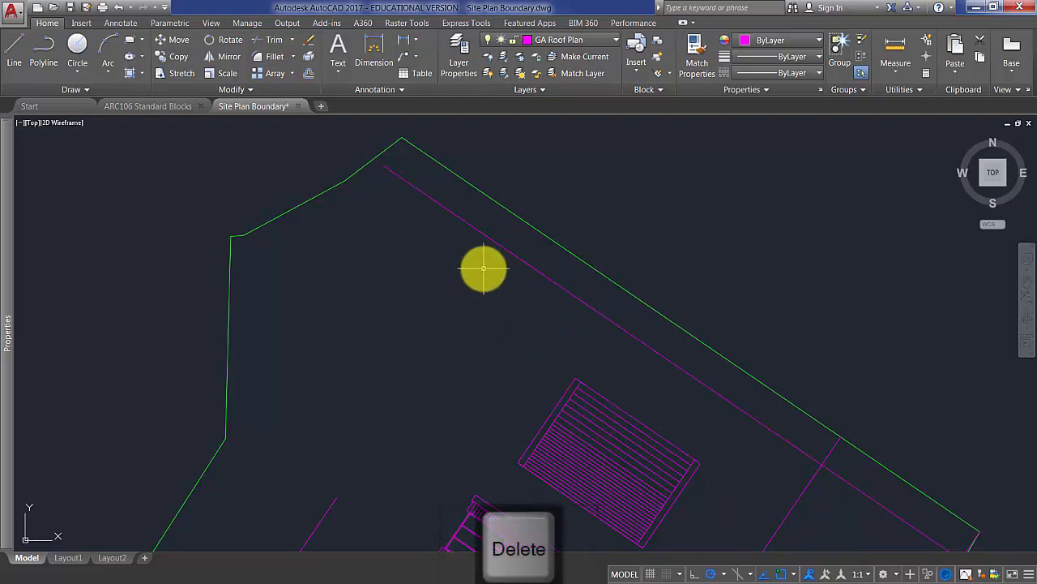
click(452, 213)
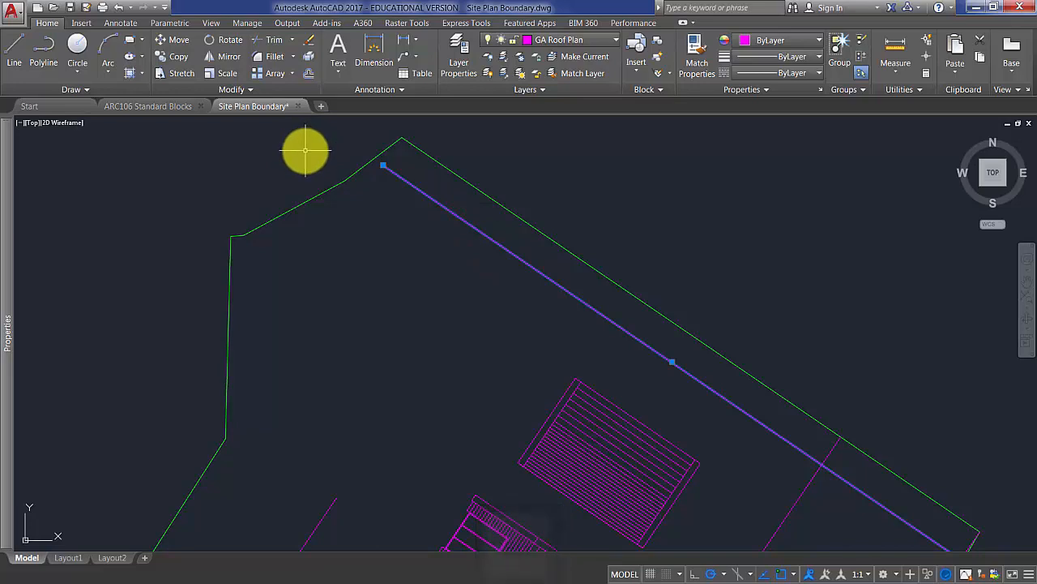
key(Escape)
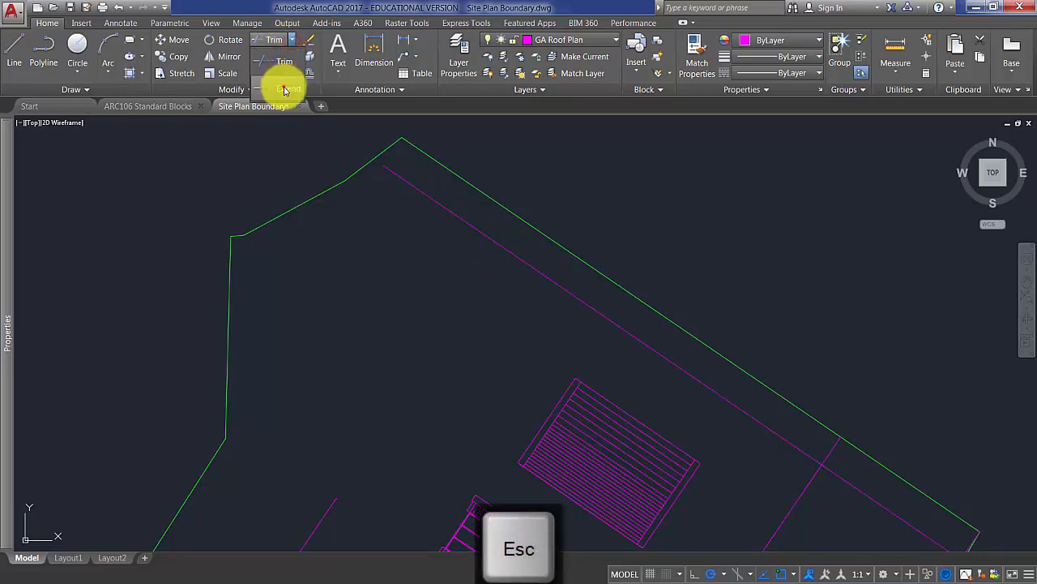
Step: Extend the north-west end of the 4000 offset line to the site boundary
click(284, 90)
click(341, 169)
key(Return)
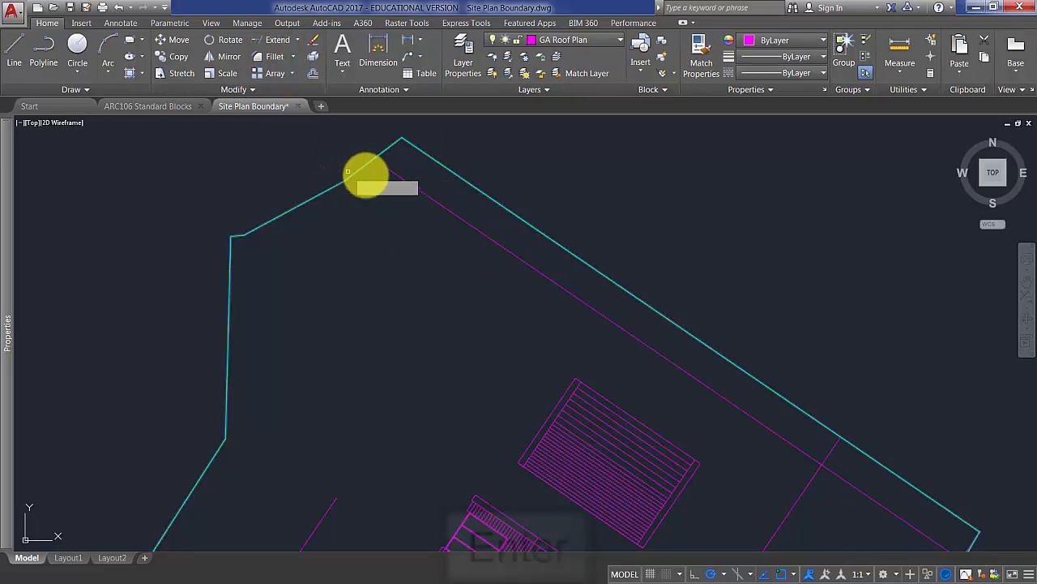
click(388, 170)
key(Return)
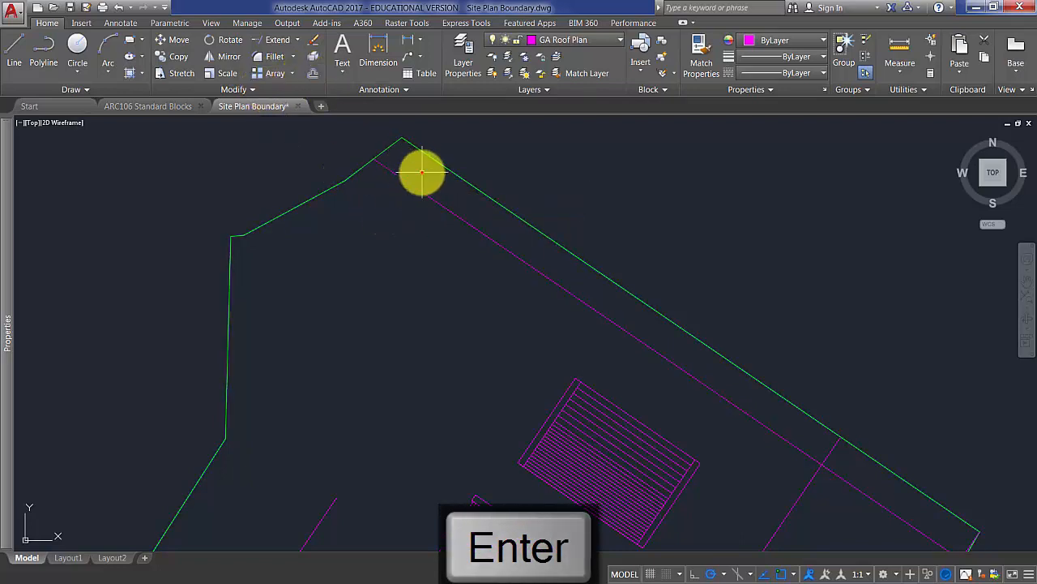
Step: Copy the extended 4000 offset line about 1800 towards the south-west, into the site
click(402, 196)
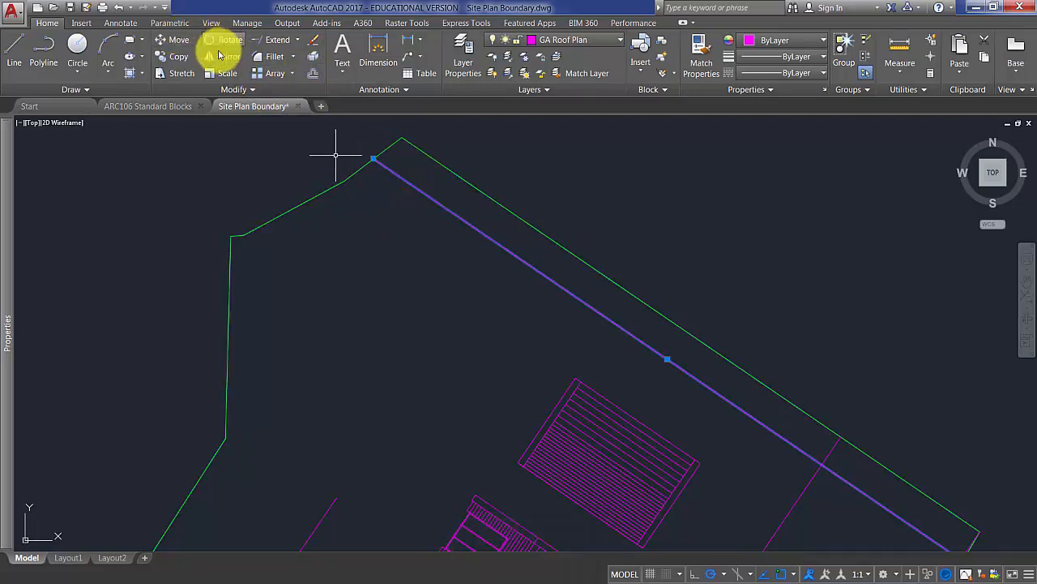
click(179, 57)
click(616, 198)
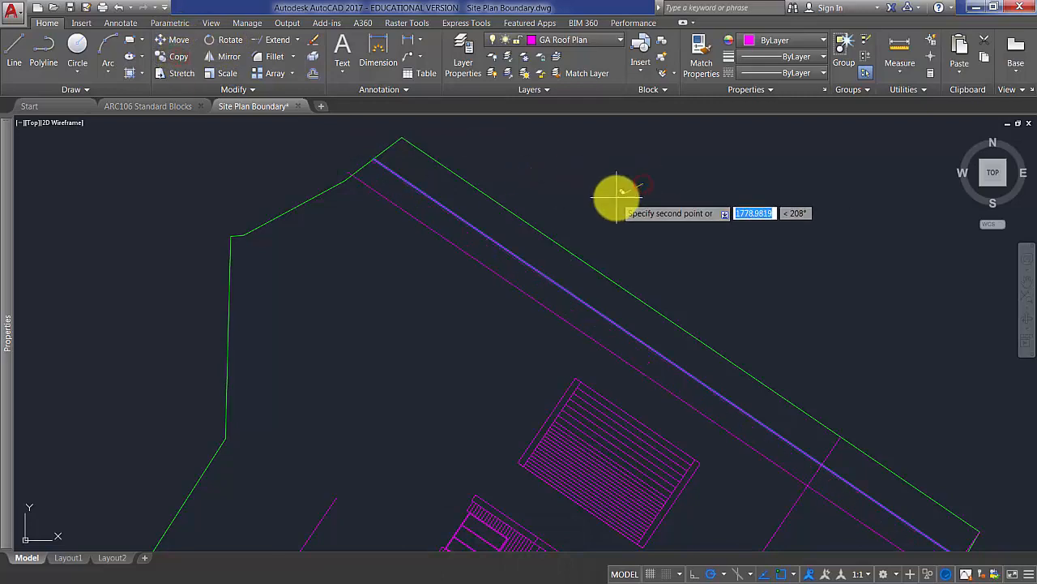
key(Escape)
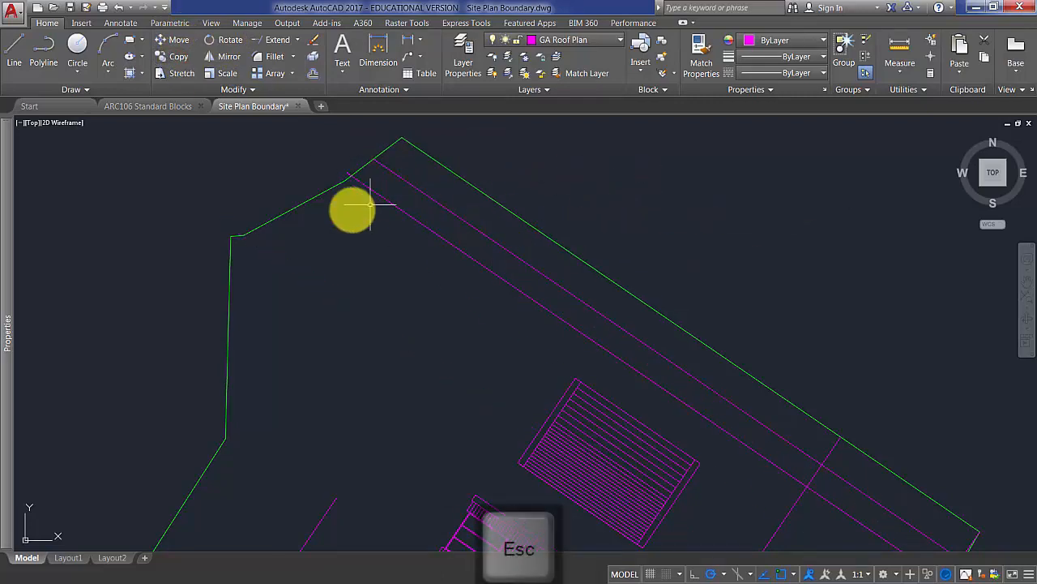
Step: Rotate the copied line by -30 degrees about a point near its north-west end
click(436, 227)
click(411, 238)
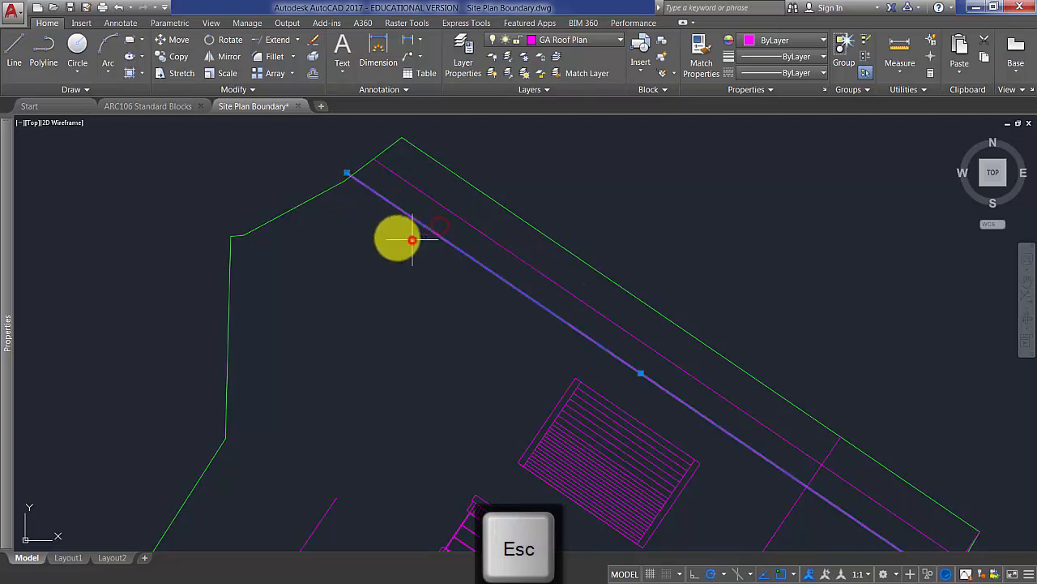
click(229, 41)
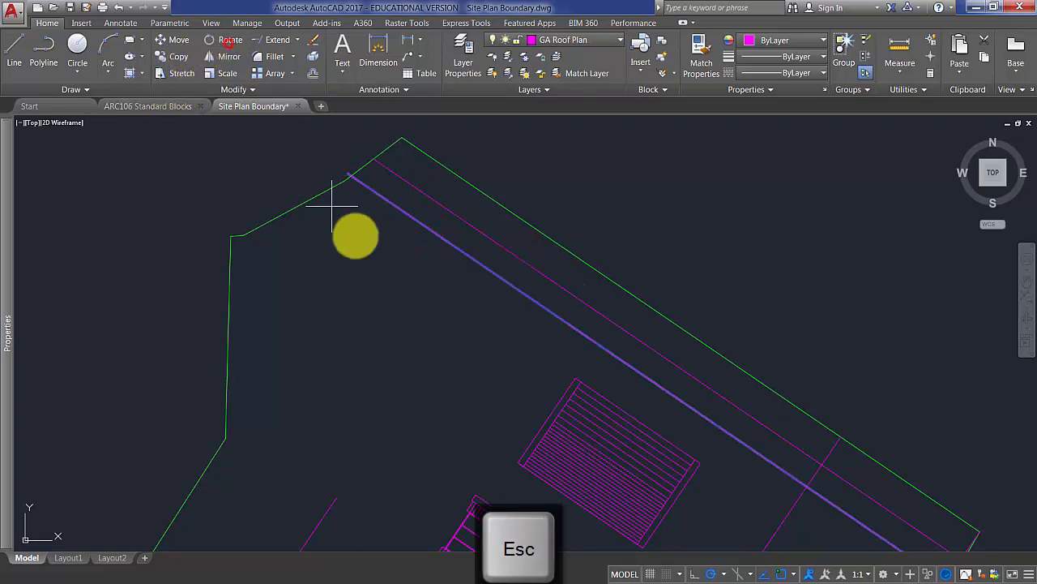
click(379, 228)
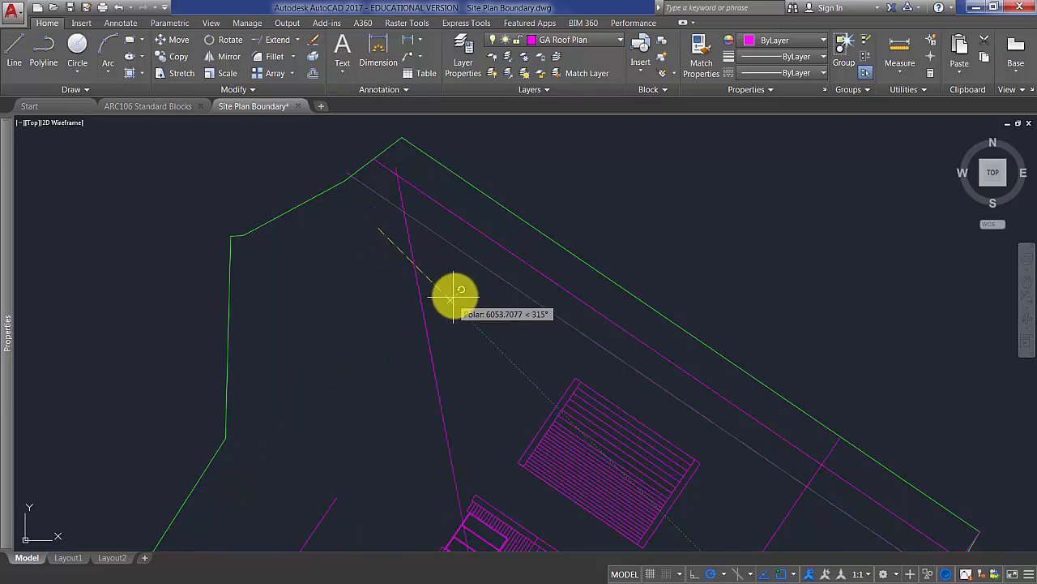
text(-30)
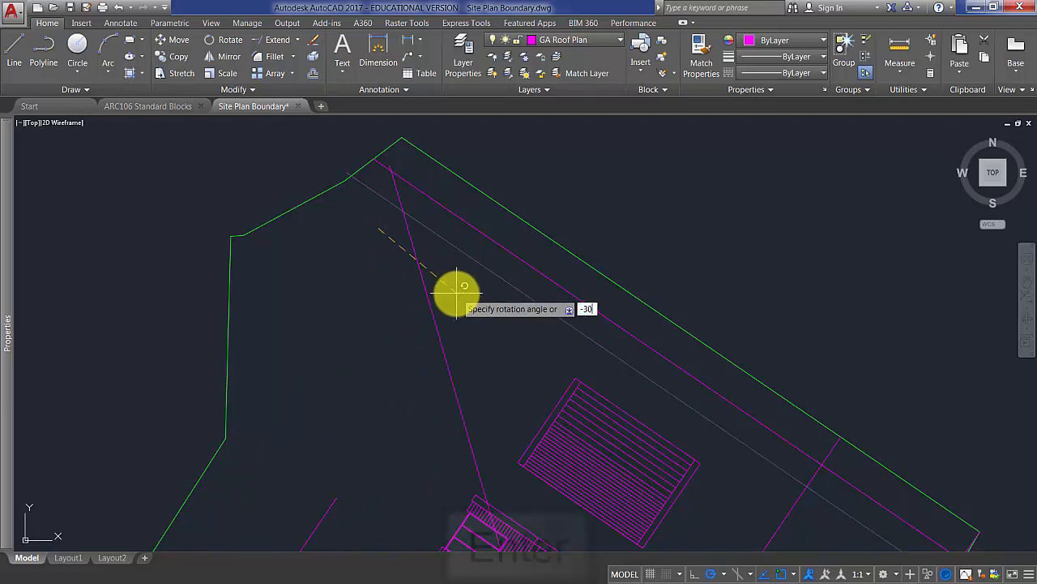
key(Return)
Step: Move the rotated line so its upper end meets the end of the 4000 offset line on the boundary
click(491, 281)
click(402, 281)
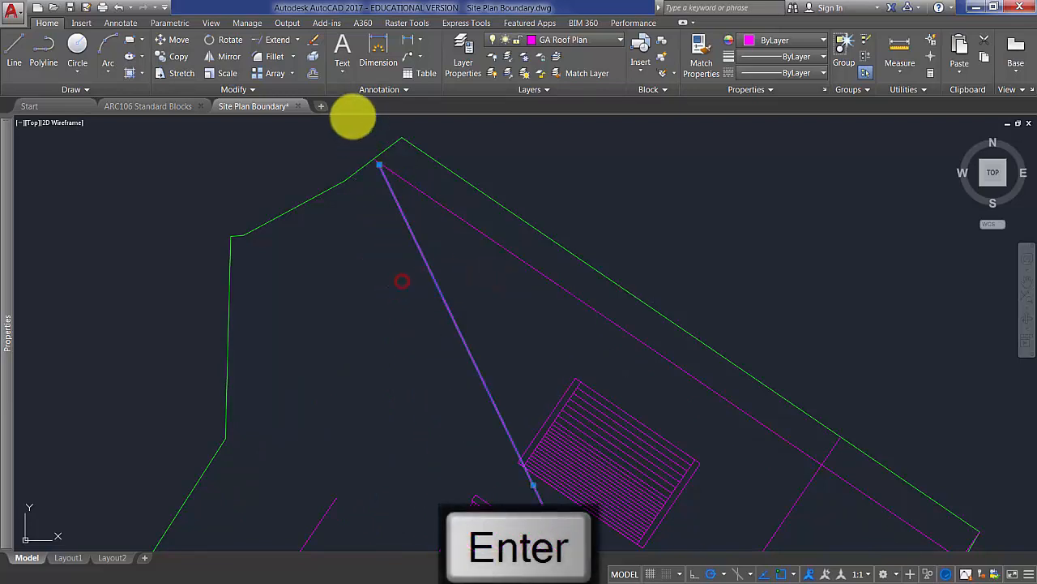
click(178, 39)
scroll(359, 189, up, 5)
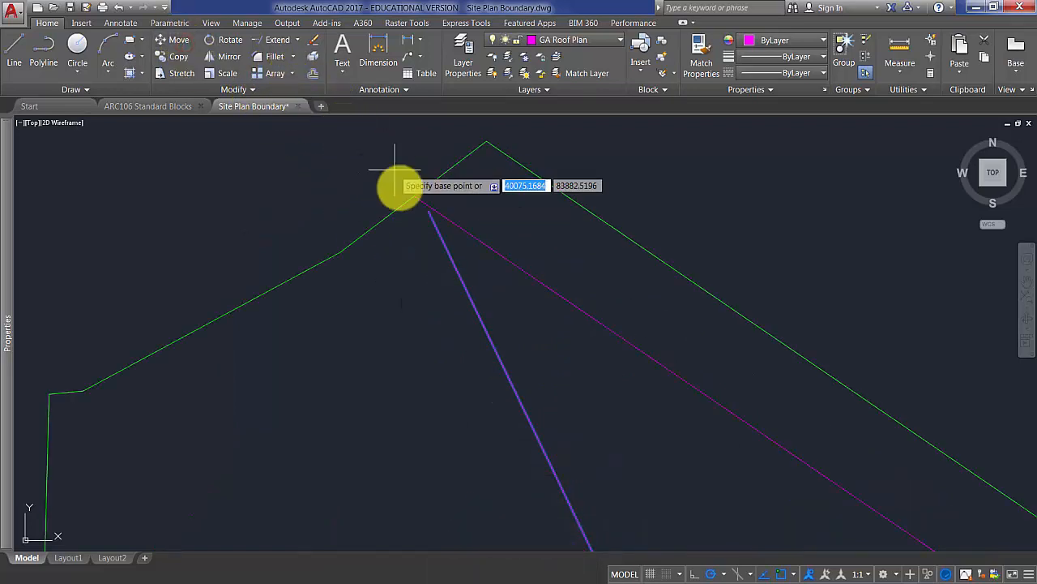
click(448, 233)
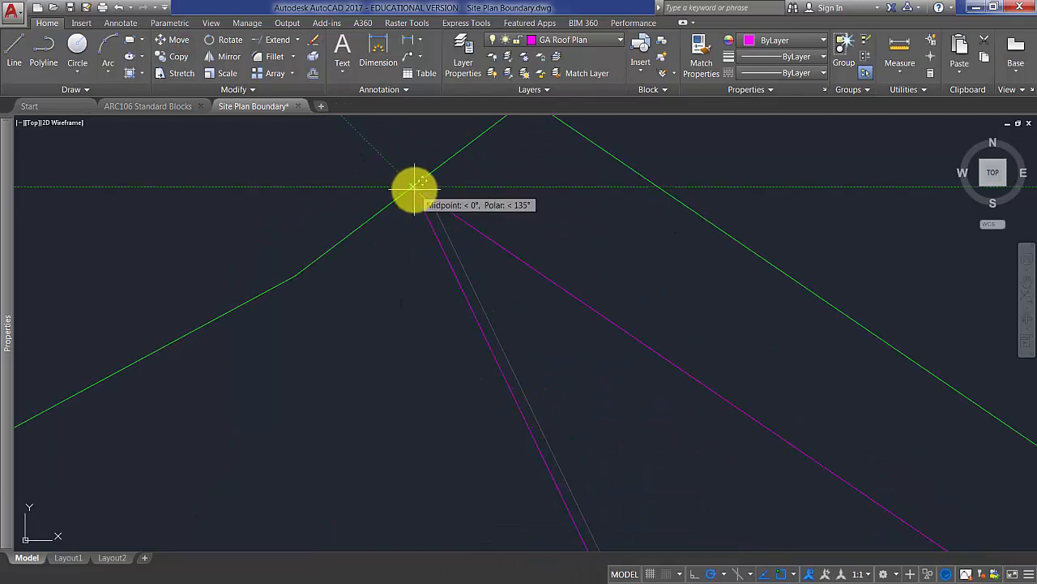
scroll(414, 189, up, 5)
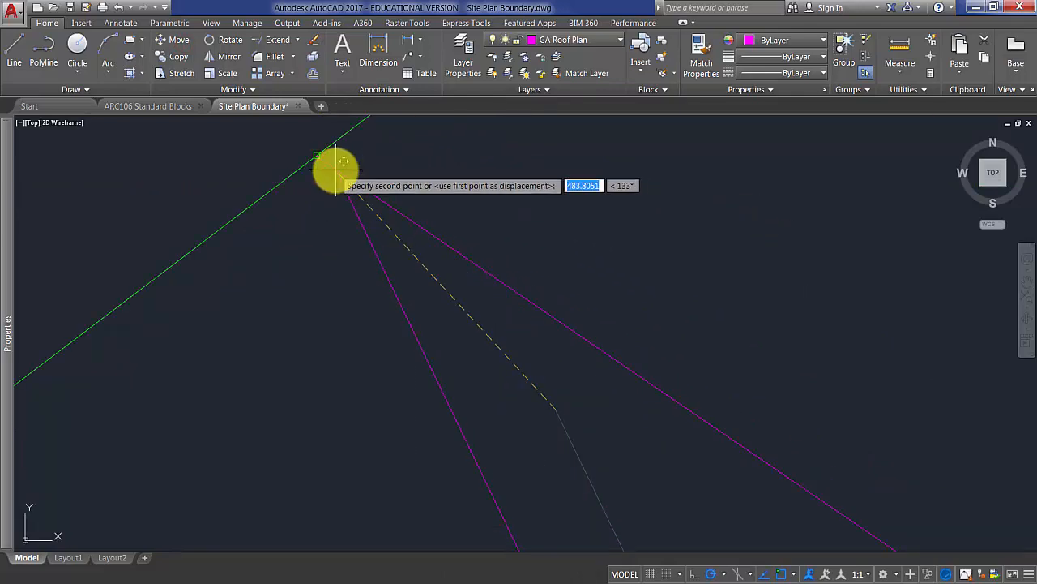
click(336, 171)
scroll(336, 170, down, 6)
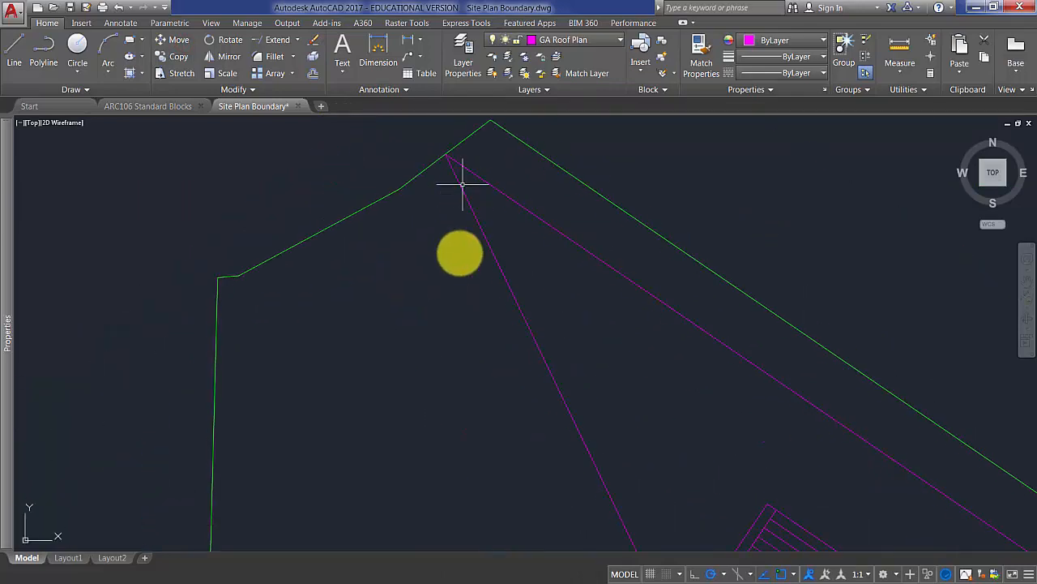
Step: Offset the rotated line by 6000 towards the west side of the site
click(317, 75)
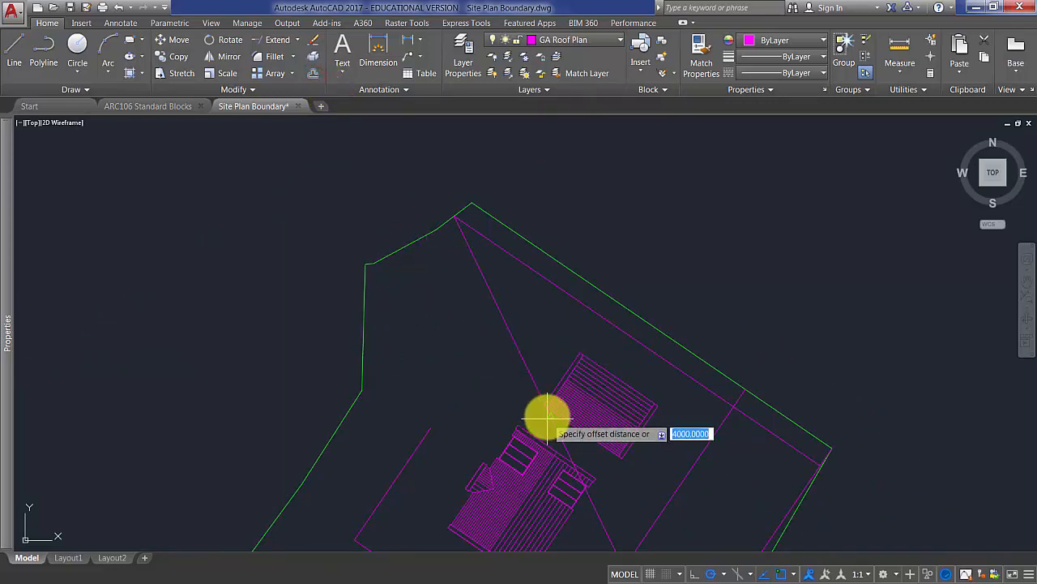
text(6000)
key(Return)
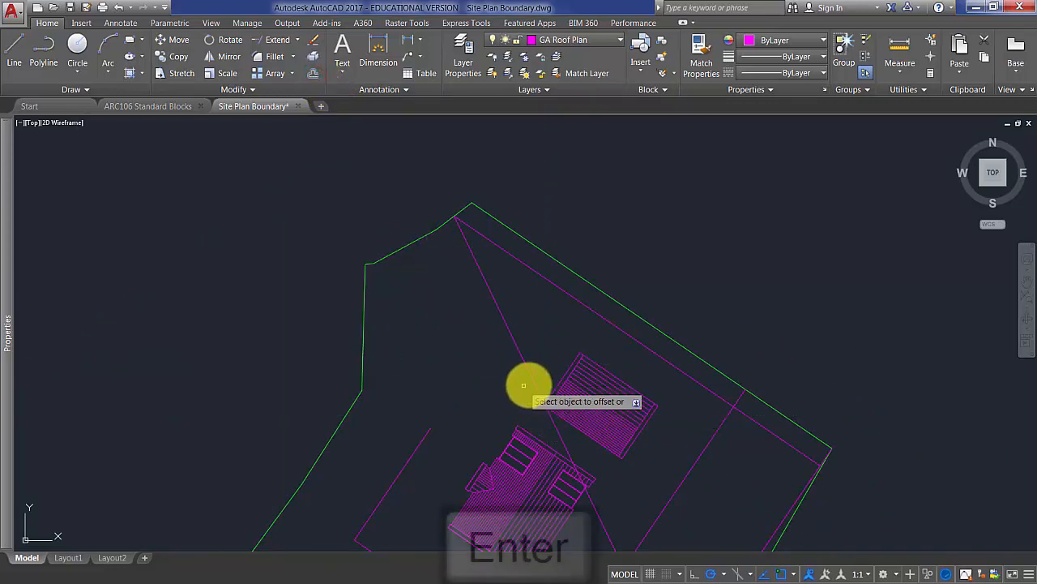
click(527, 366)
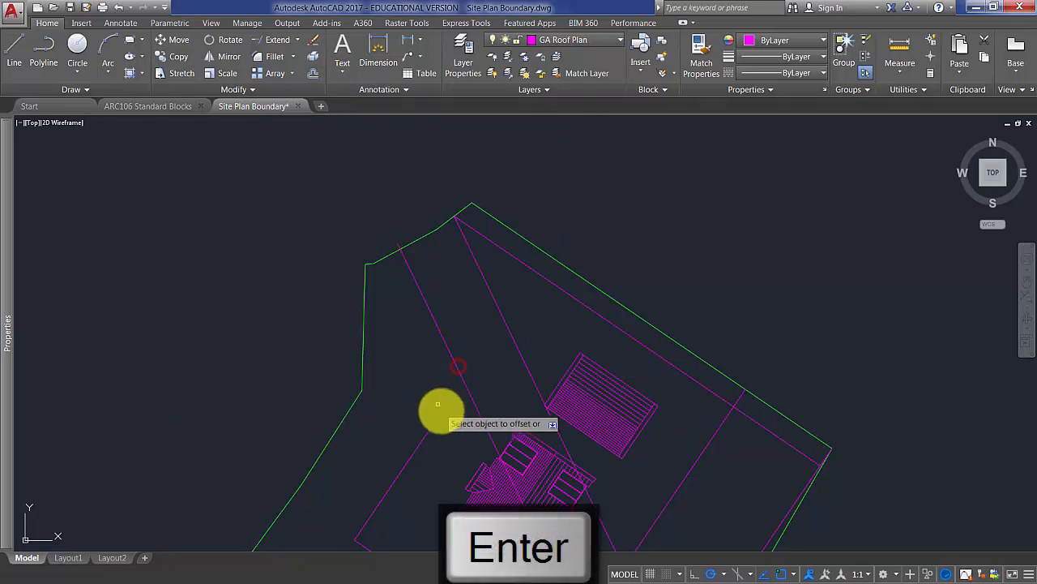
click(400, 335)
Step: Fillet the new 6000 offset line with the line north-west of the house into a sharp corner, and delete the rotated source line
click(267, 56)
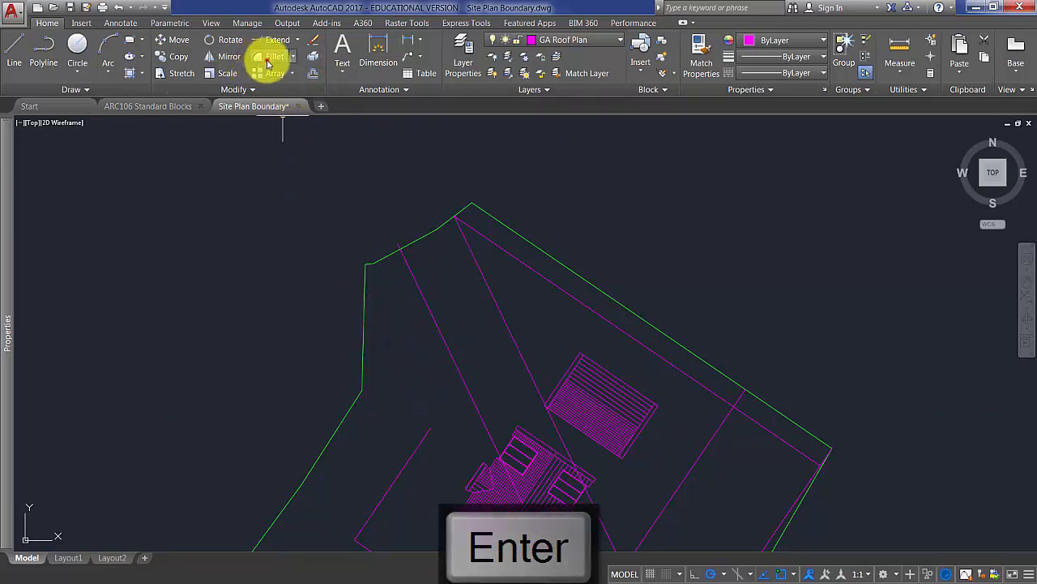
click(421, 445)
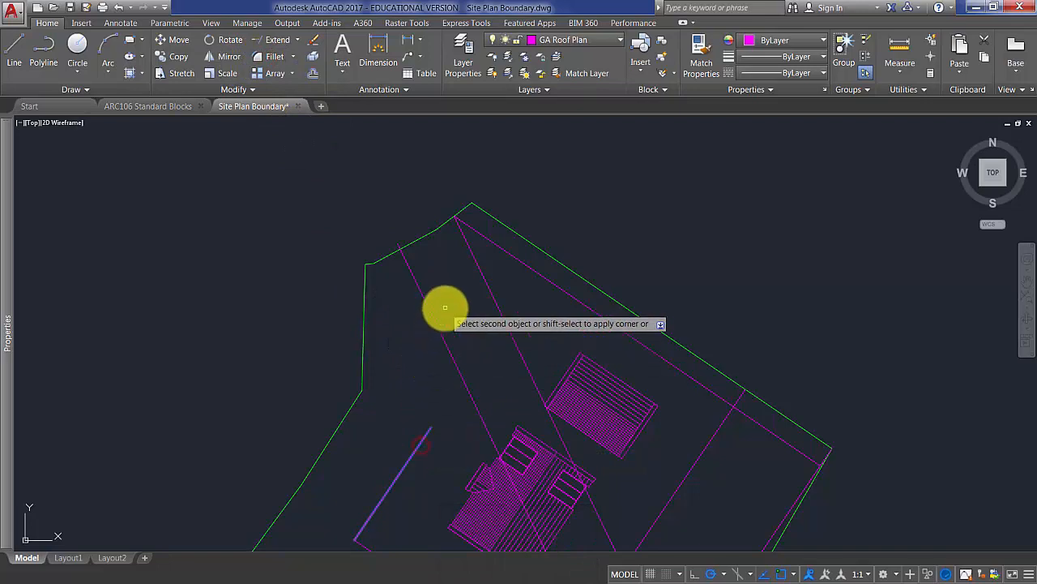
click(430, 313)
click(514, 289)
click(486, 305)
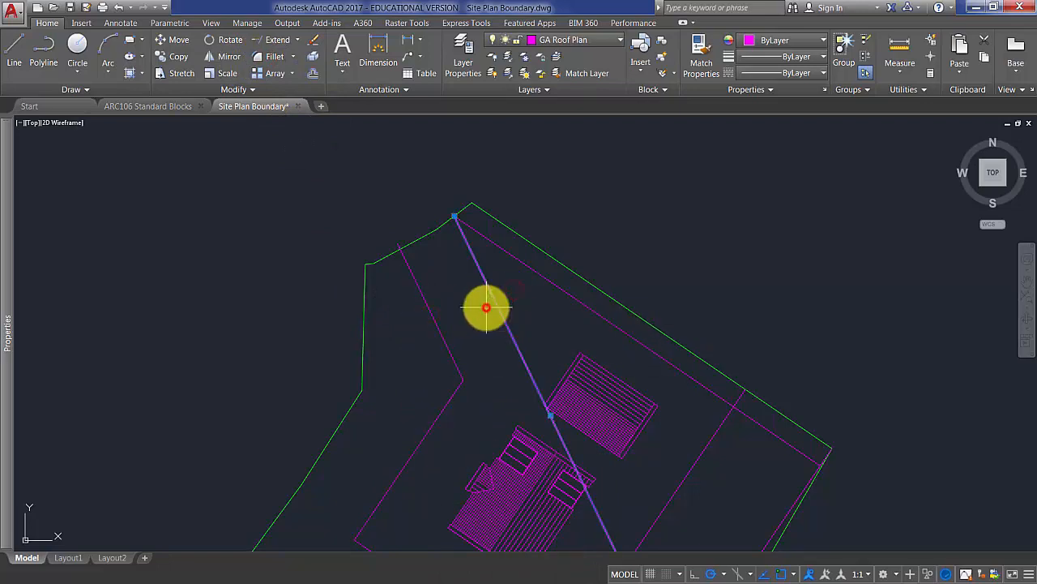
key(Delete)
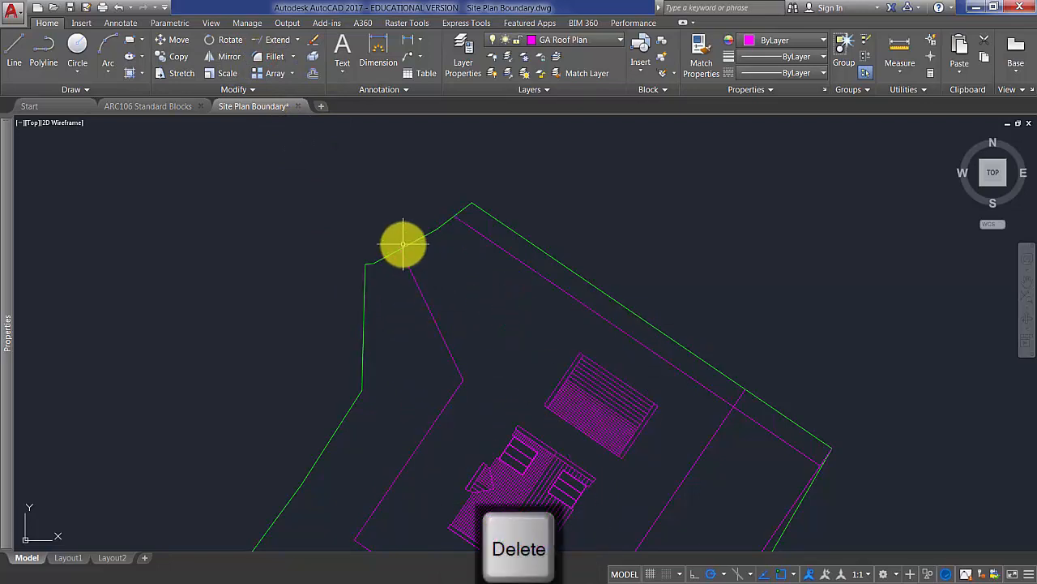
Step: Trim the end of the angled 6000 offset line that projects beyond the northern site boundary
scroll(405, 244, up, 4)
text(tr)
key(Return)
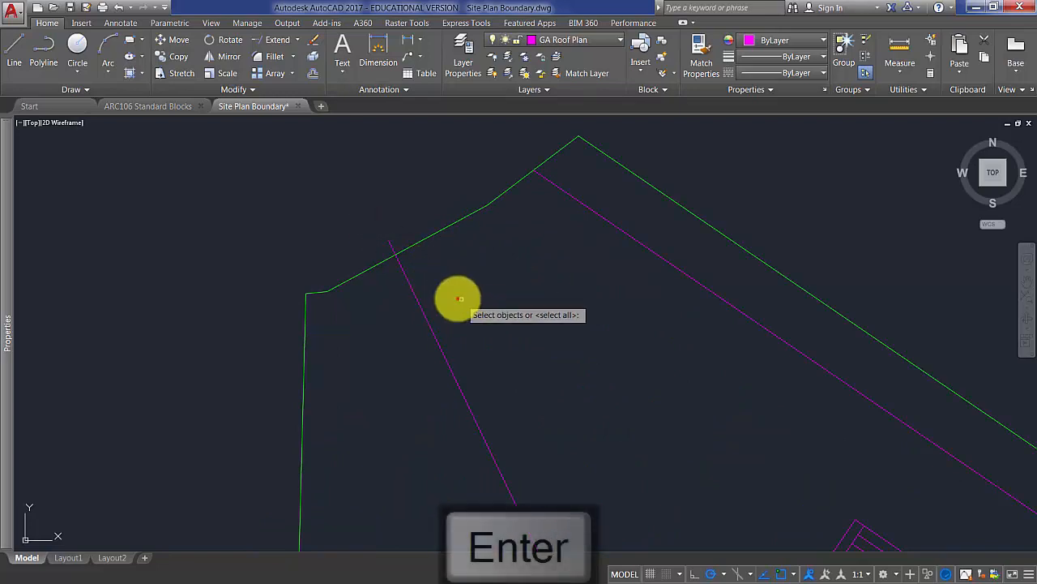
key(Return)
click(391, 244)
scroll(544, 405, down, 5)
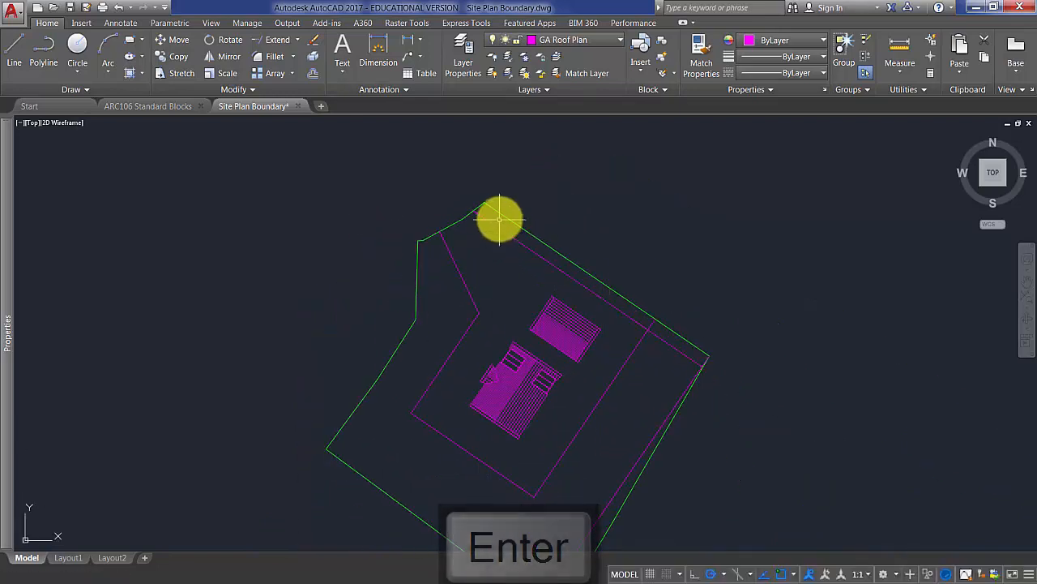
Step: Draw a construction circle of radius 6000 centred on the garage roof's north corner
scroll(545, 251, up, 2)
scroll(581, 285, up, 3)
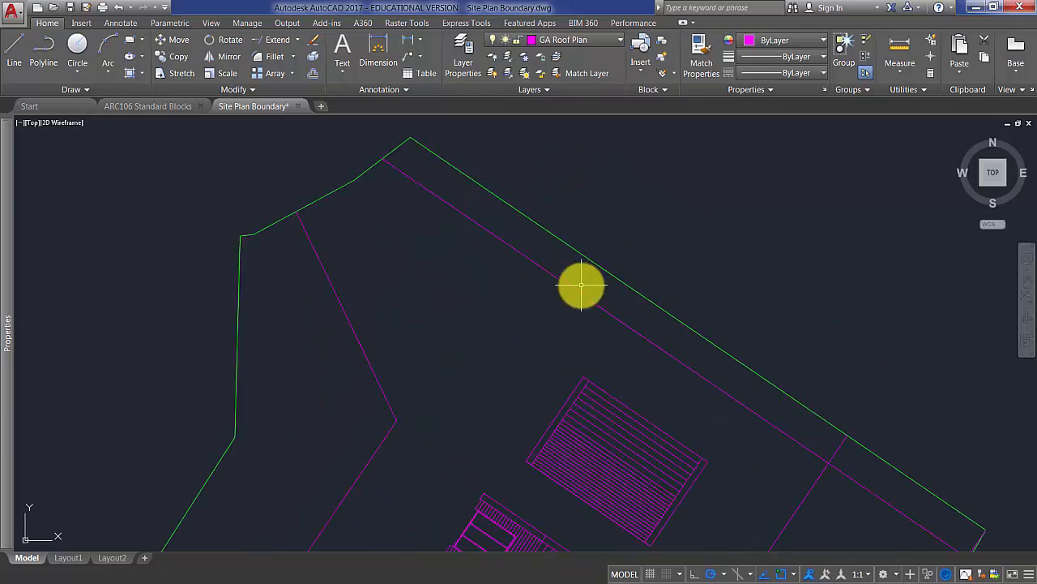
scroll(581, 284, down, 3)
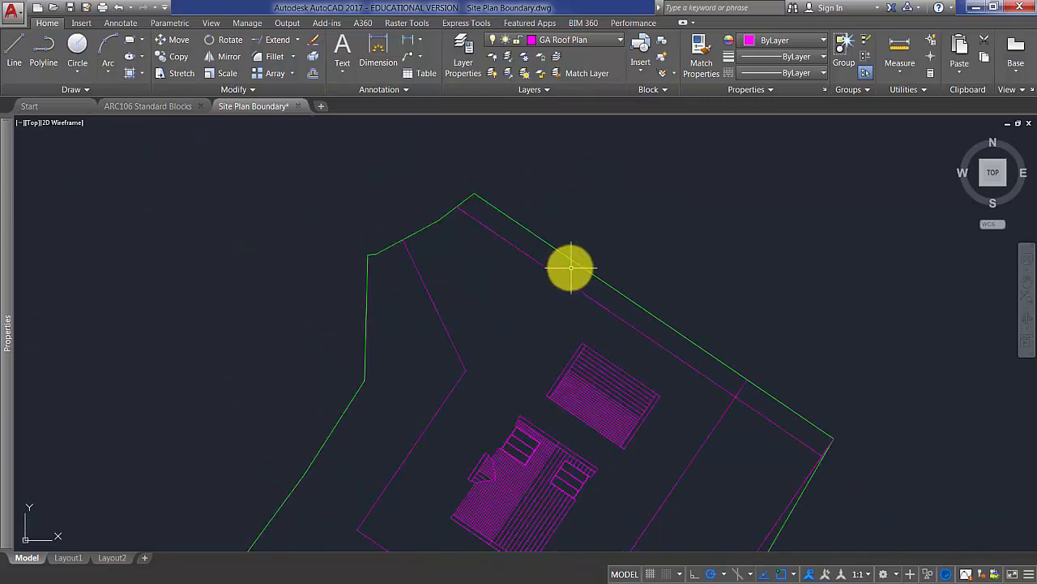
click(72, 51)
scroll(554, 282, up, 4)
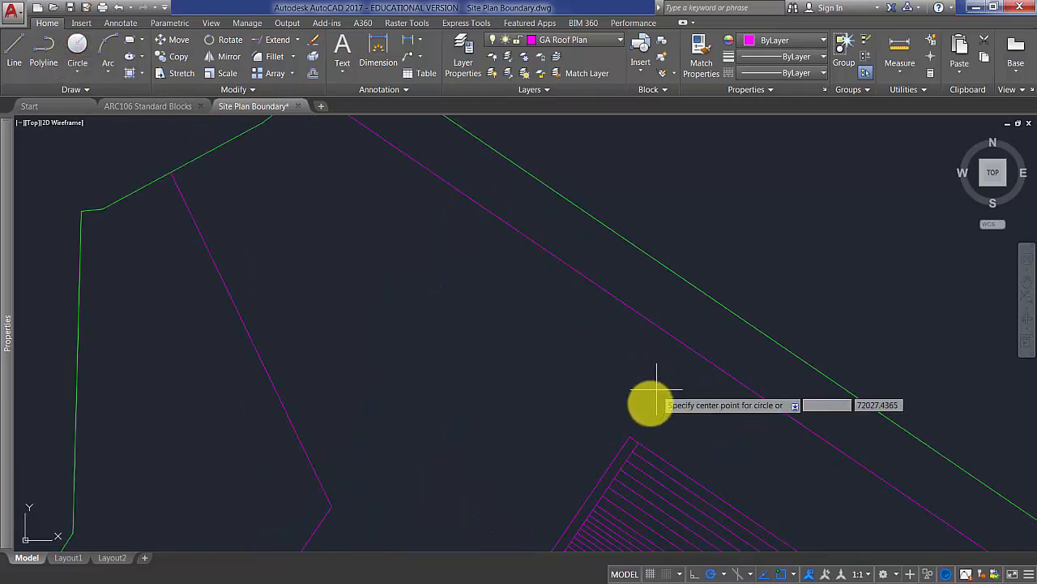
click(628, 435)
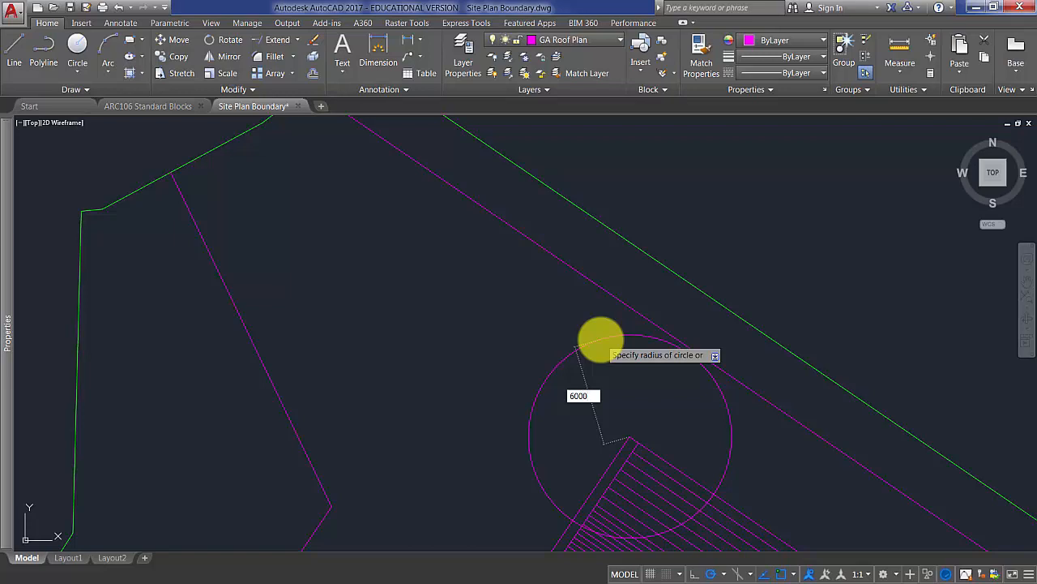
key(Return)
scroll(581, 311, down, 2)
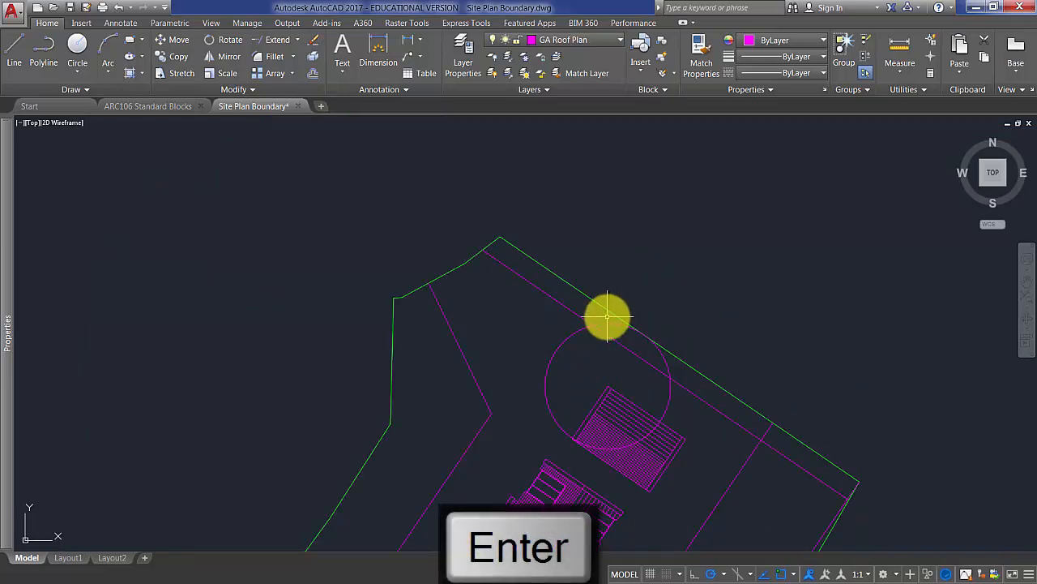
Step: Draw a line from the circle's north-west crossing with the 4000 offset line perpendicular to the north-east boundary, and delete the circle
scroll(608, 316, up, 2)
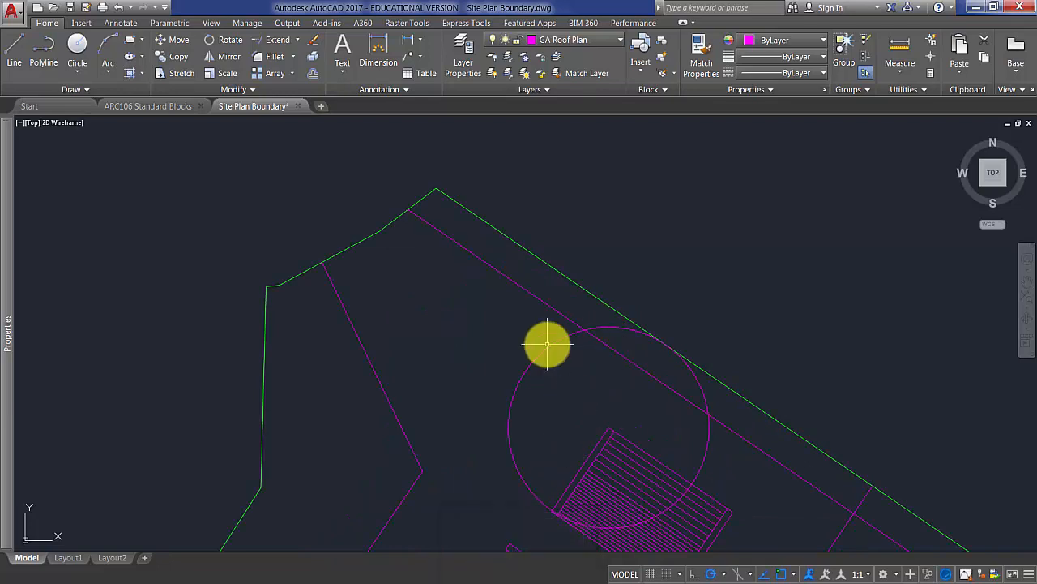
scroll(595, 315, up, 2)
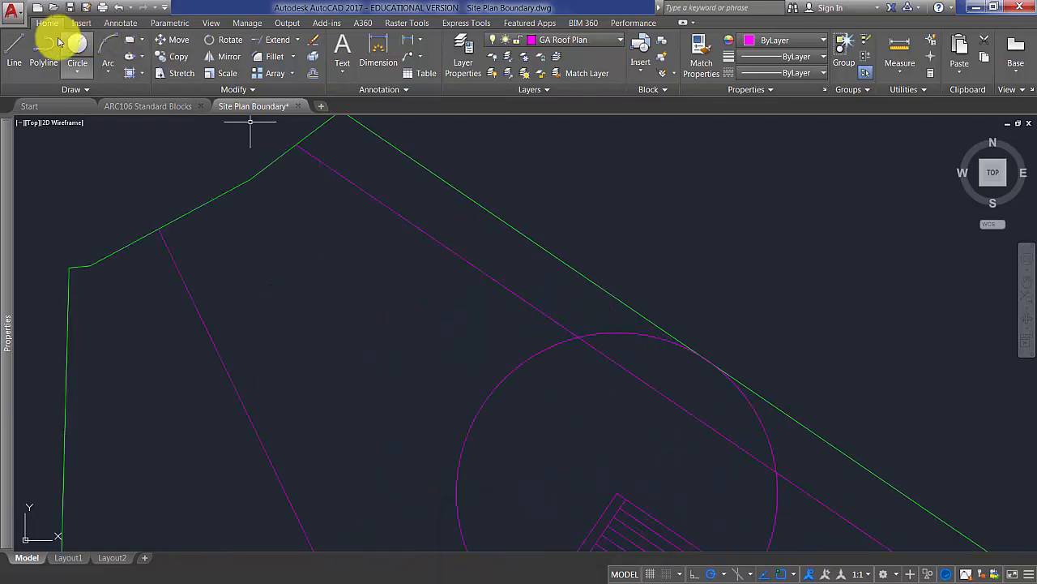
click(14, 50)
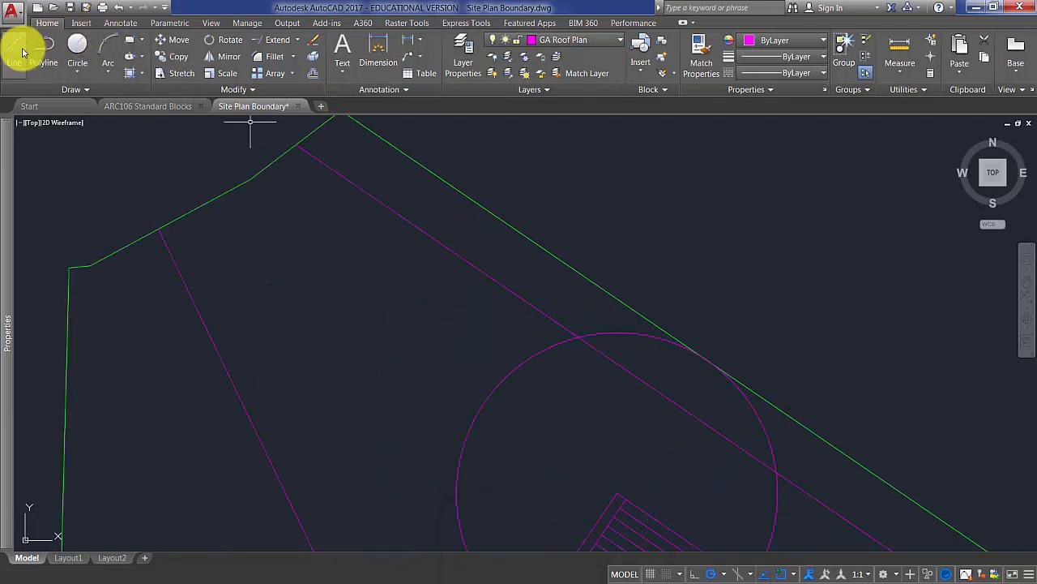
click(577, 336)
click(606, 290)
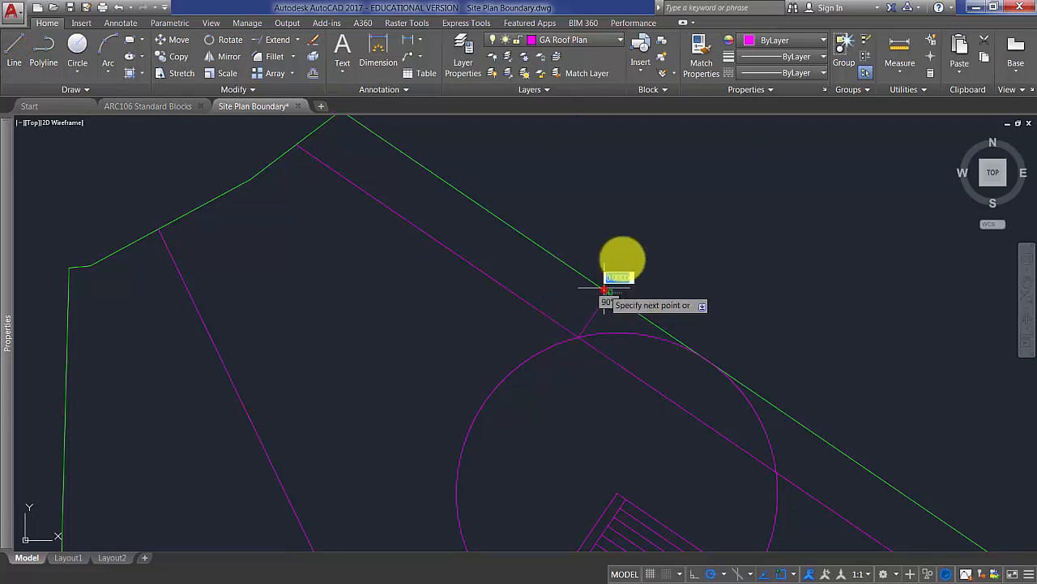
key(Return)
click(637, 332)
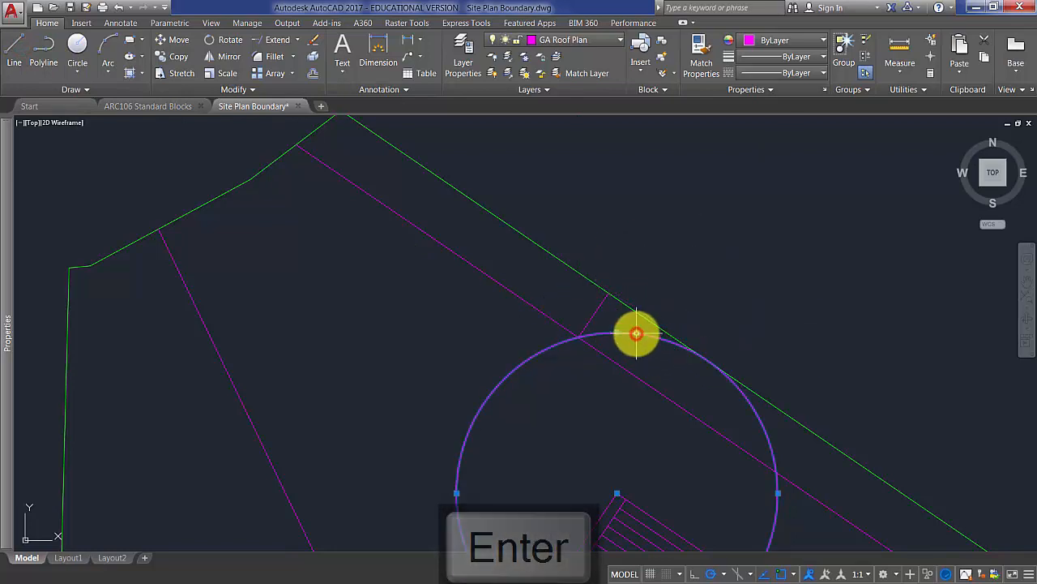
key(Delete)
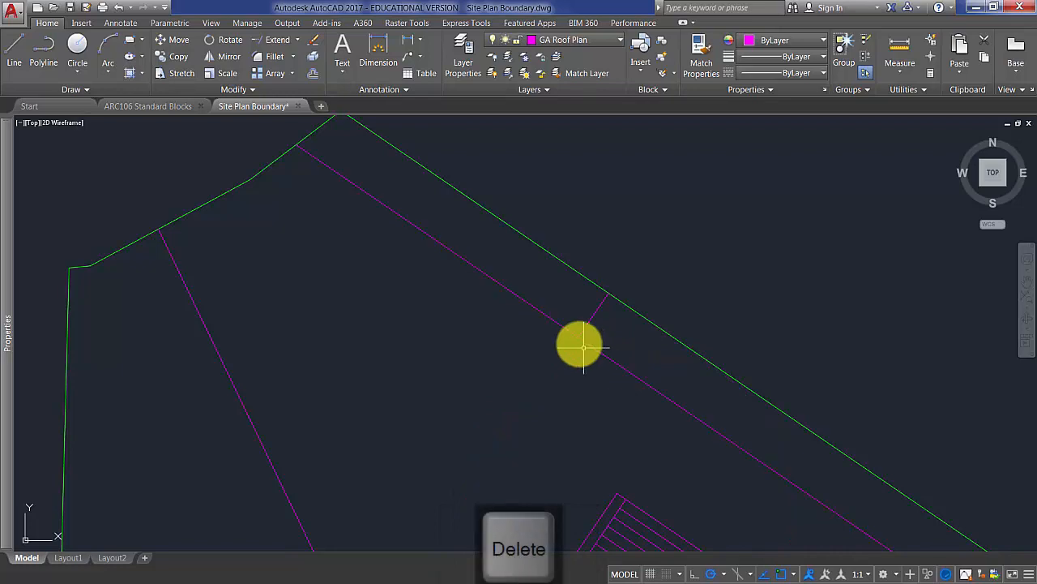
Step: Fillet the 4000 offset line and the short line perpendicular to the north-east boundary with a radius of 2000
click(270, 56)
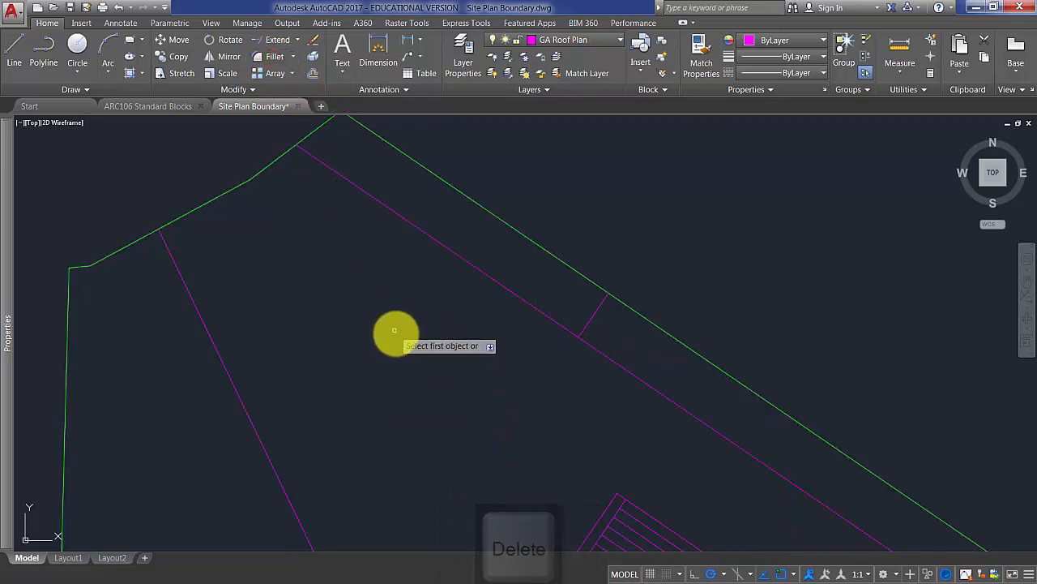
key(Down)
click(435, 395)
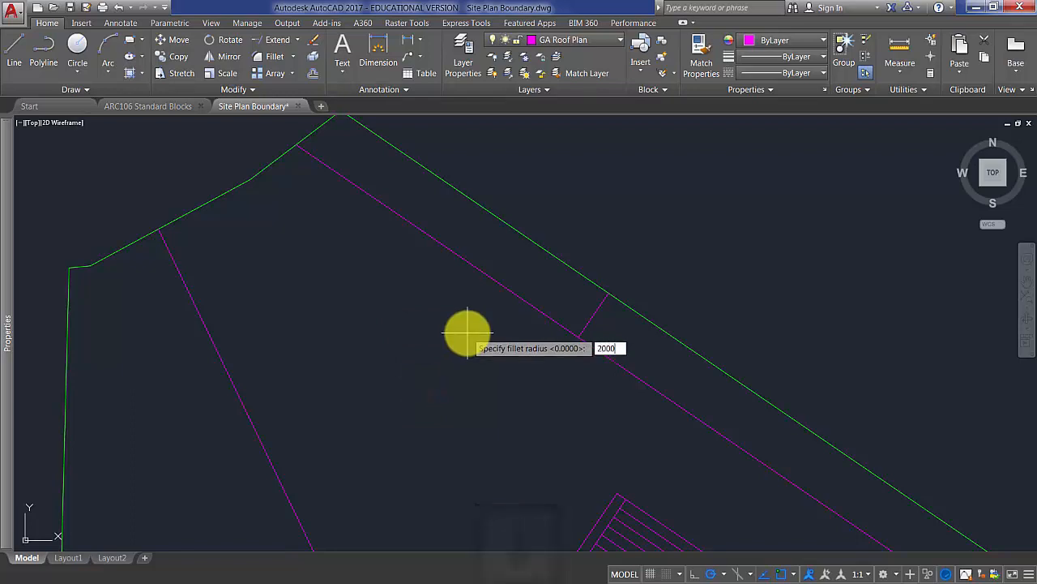
key(Return)
click(486, 278)
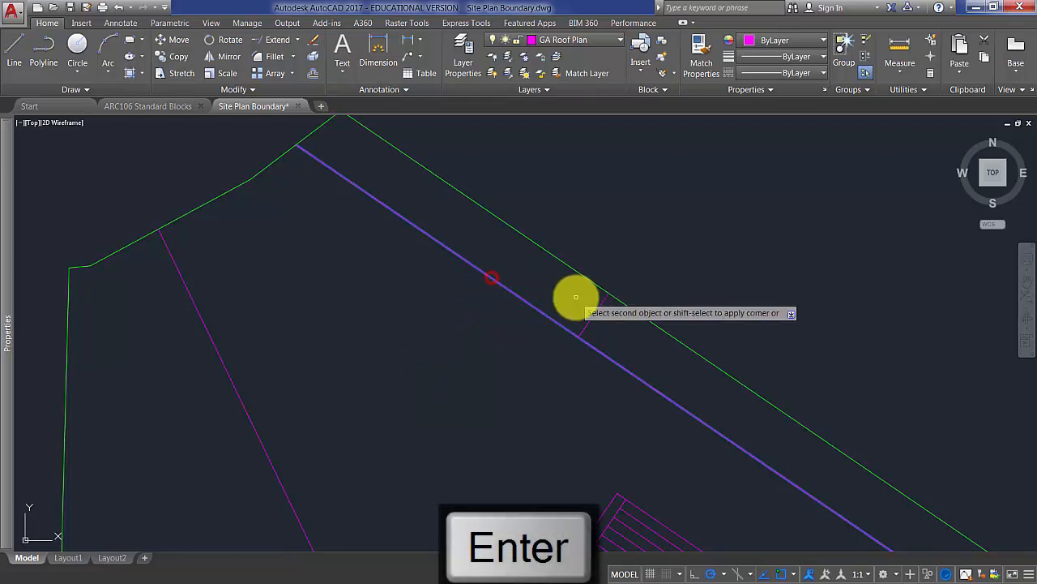
click(600, 304)
Step: Delete the leftover line running beside the south-east site boundary
scroll(544, 403, down, 5)
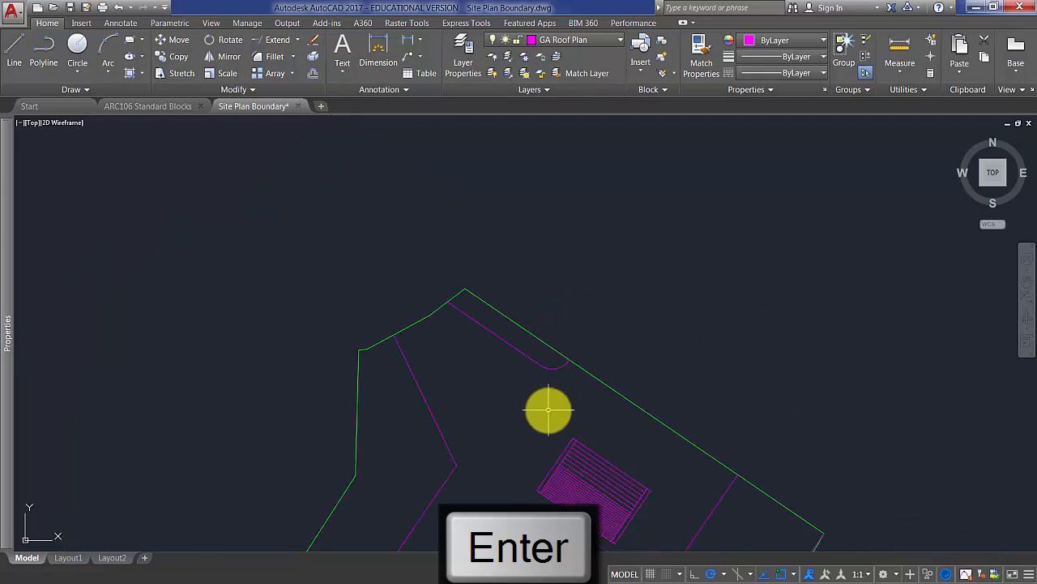
scroll(568, 246, up, 5)
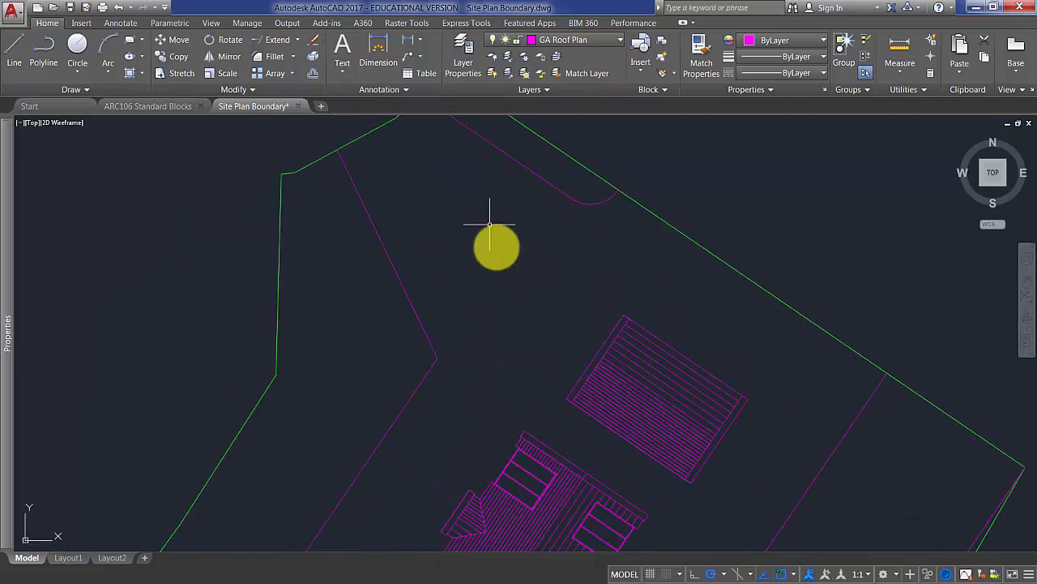
scroll(490, 239, down, 5)
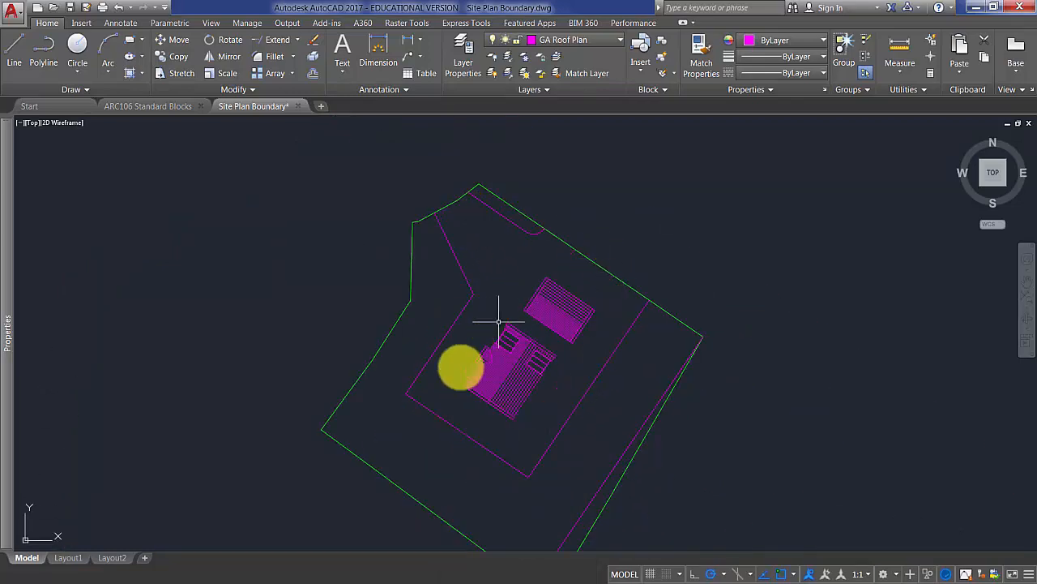
mouse_move(560, 473)
middle_down()
mouse_move(628, 382)
mouse_move(614, 400)
mouse_move(636, 408)
middle_up()
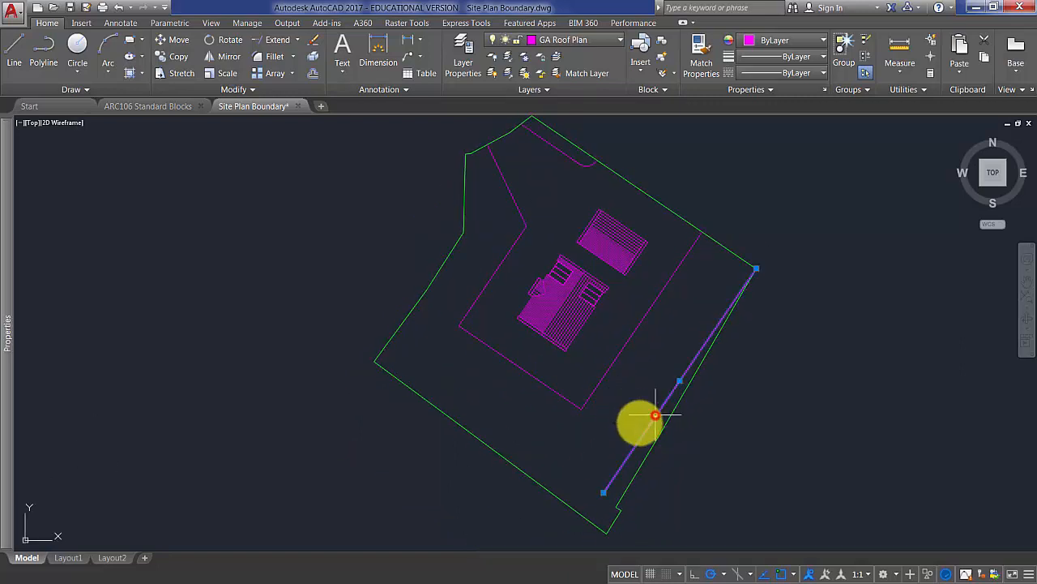
key(Delete)
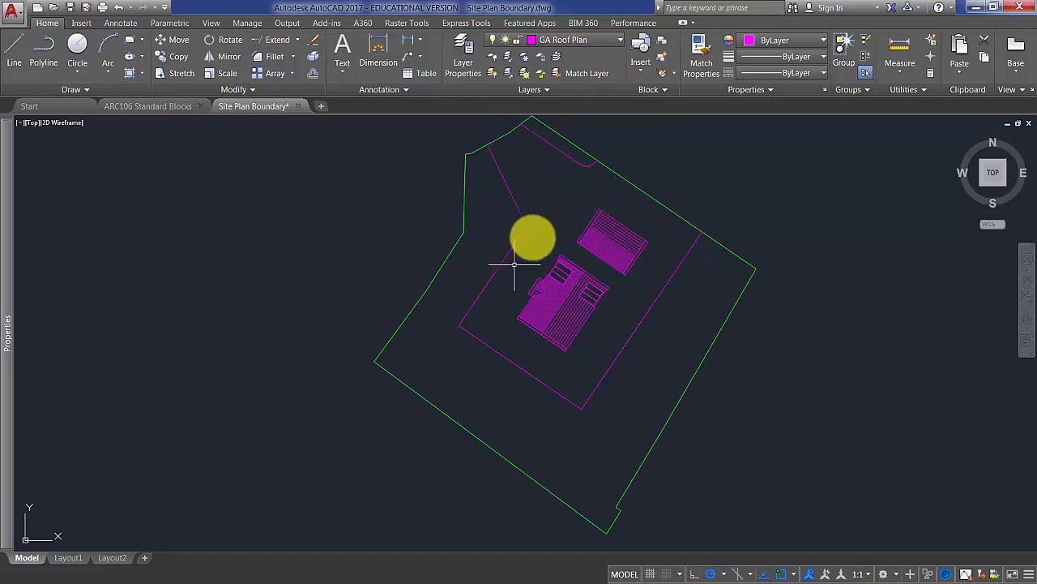
click(526, 227)
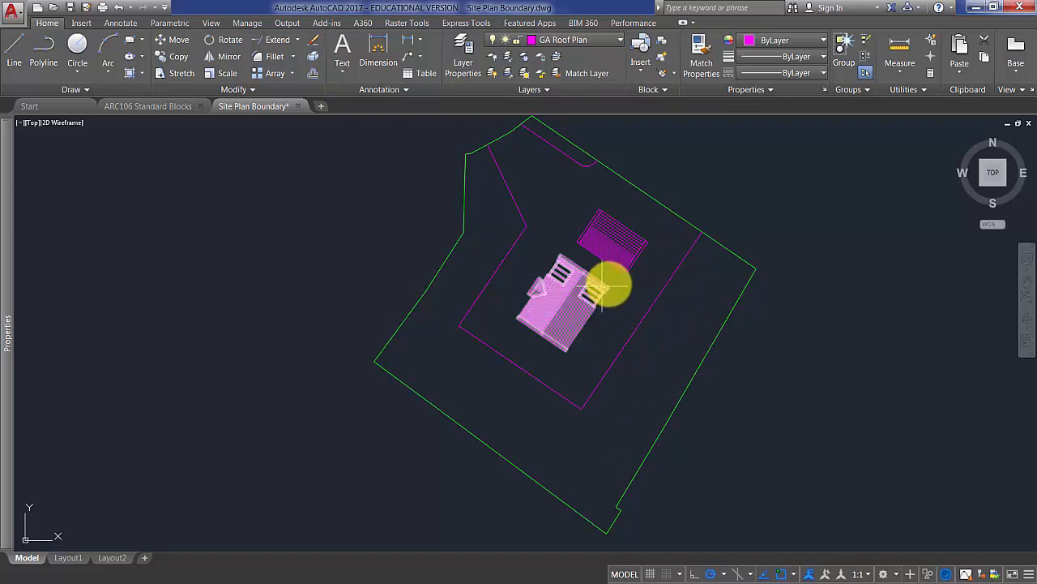
middle_drag(629, 313, 573, 321)
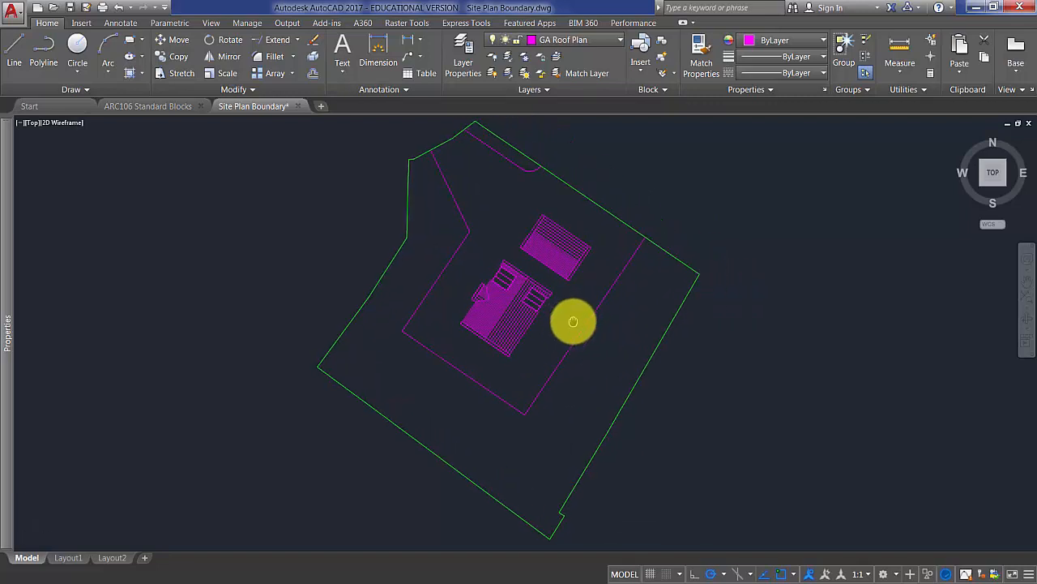
scroll(573, 322, down, 2)
scroll(542, 290, up, 2)
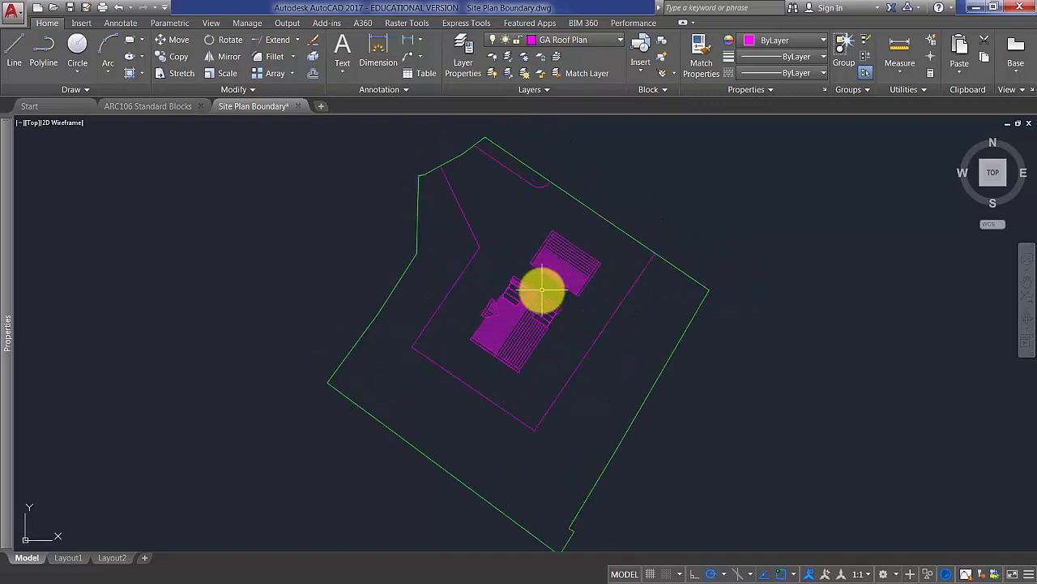
middle_drag(542, 289, 522, 279)
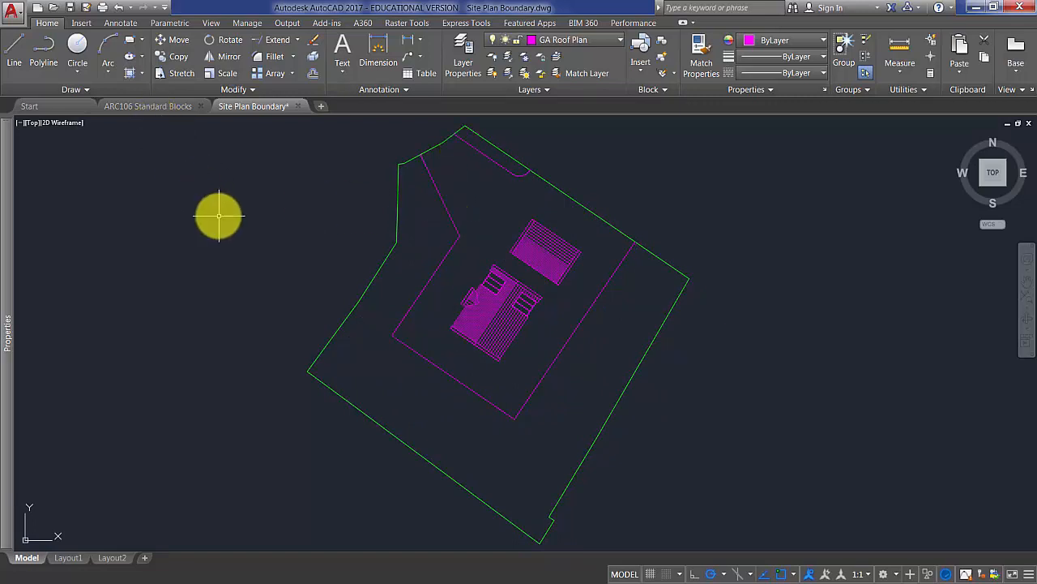
Step: In ARC106 Standard Blocks, copy the two upper cars, two upper people, gable-shaped north point, first two top-row trees and first middle-row tree
click(152, 108)
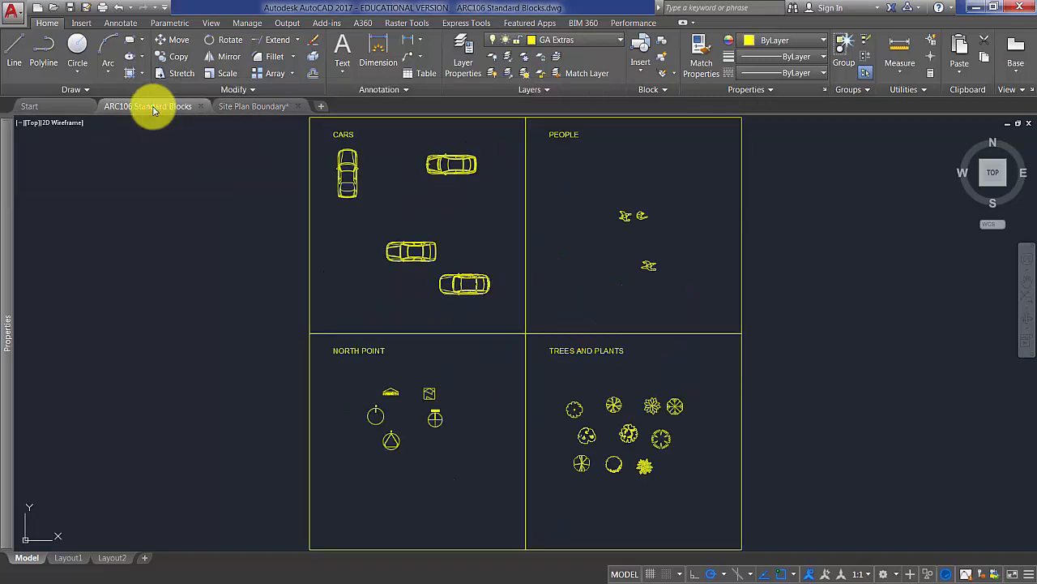
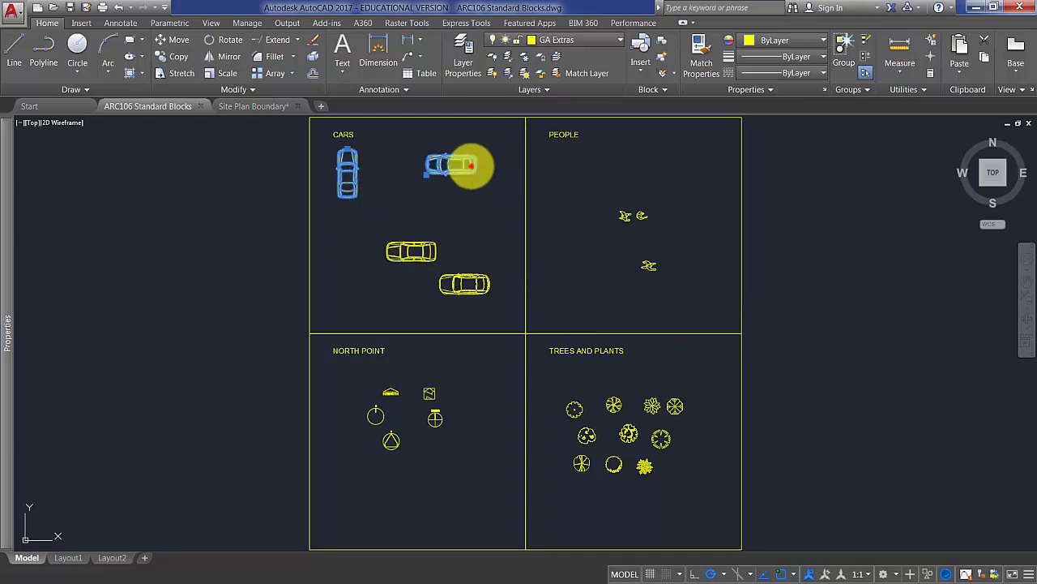
scroll(625, 225, up, 4)
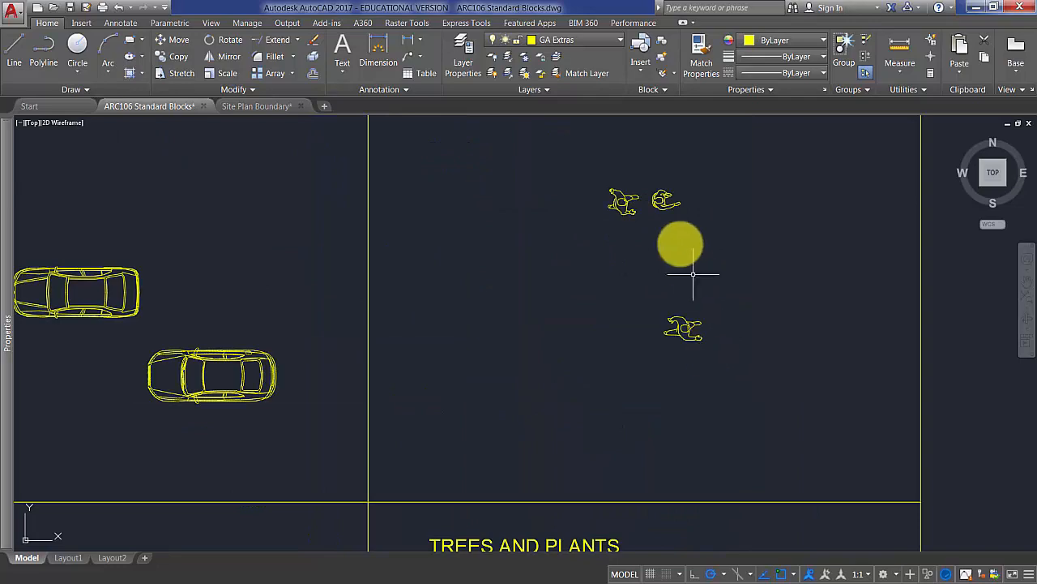
click(680, 240)
click(608, 171)
scroll(604, 170, down, 5)
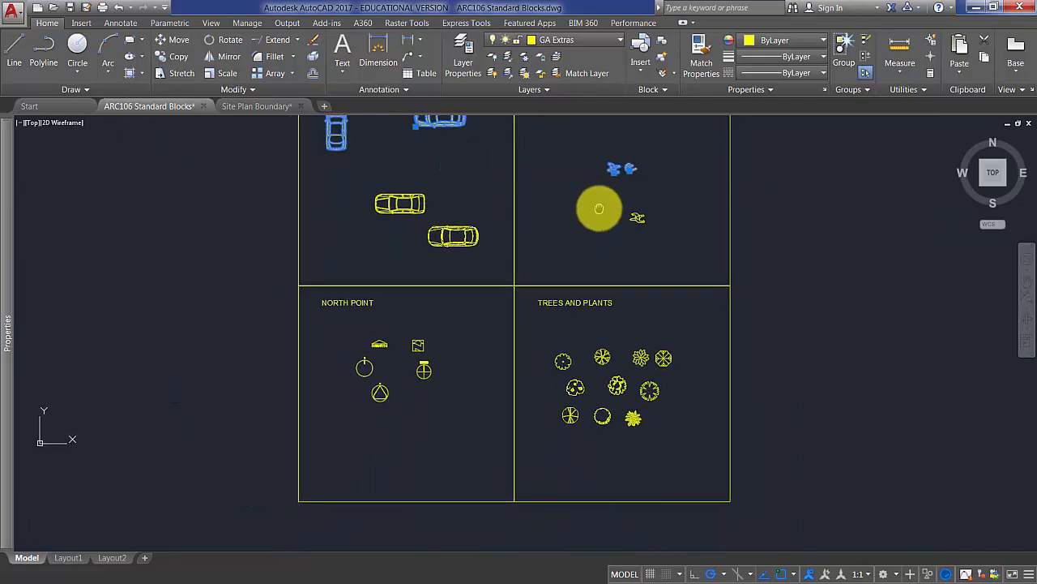
scroll(414, 393, up, 4)
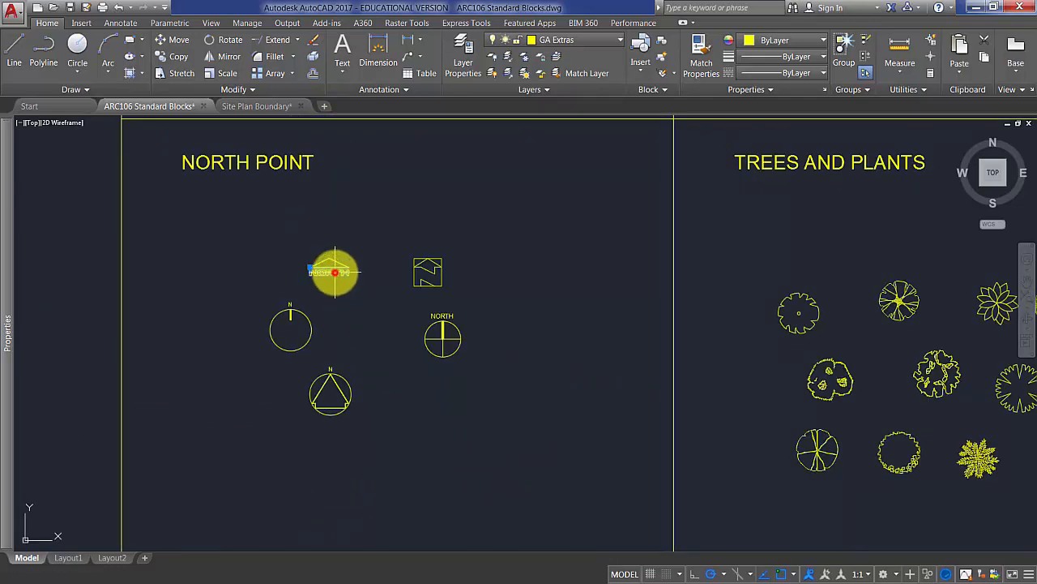
click(333, 271)
scroll(538, 376, down, 2)
middle_drag(437, 349, 373, 345)
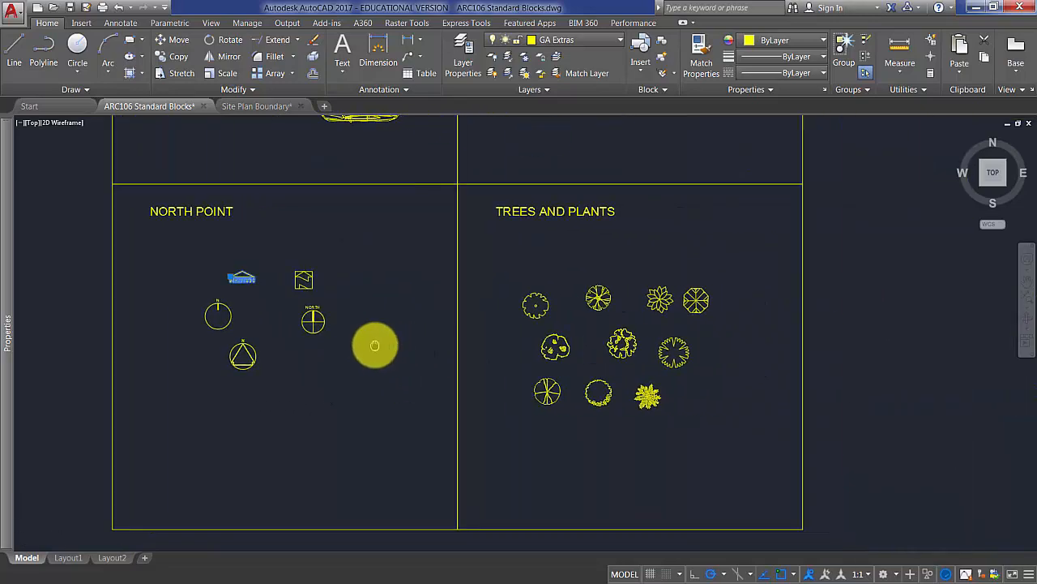
scroll(633, 300, up, 2)
click(580, 290)
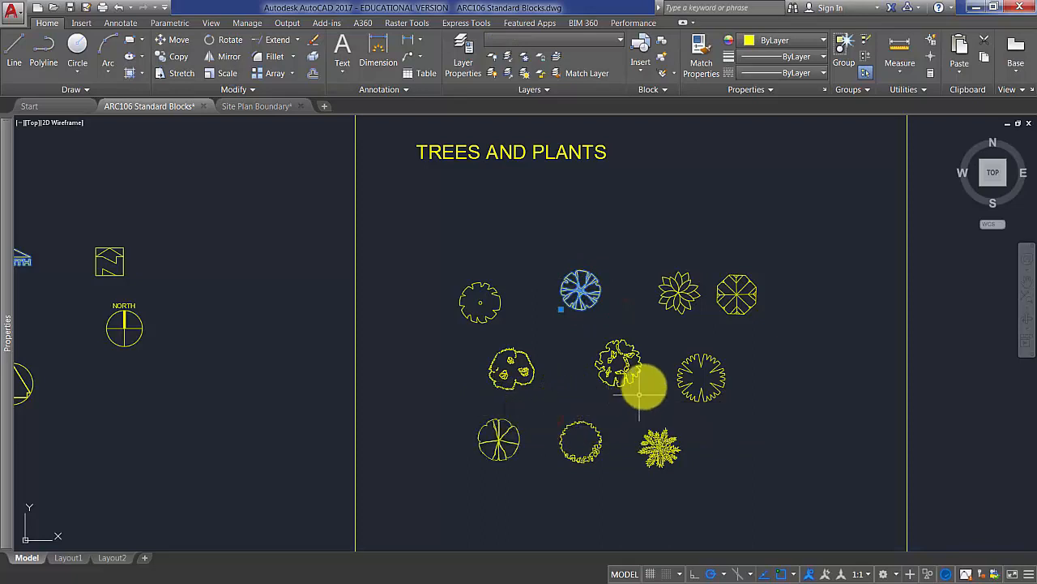
click(484, 288)
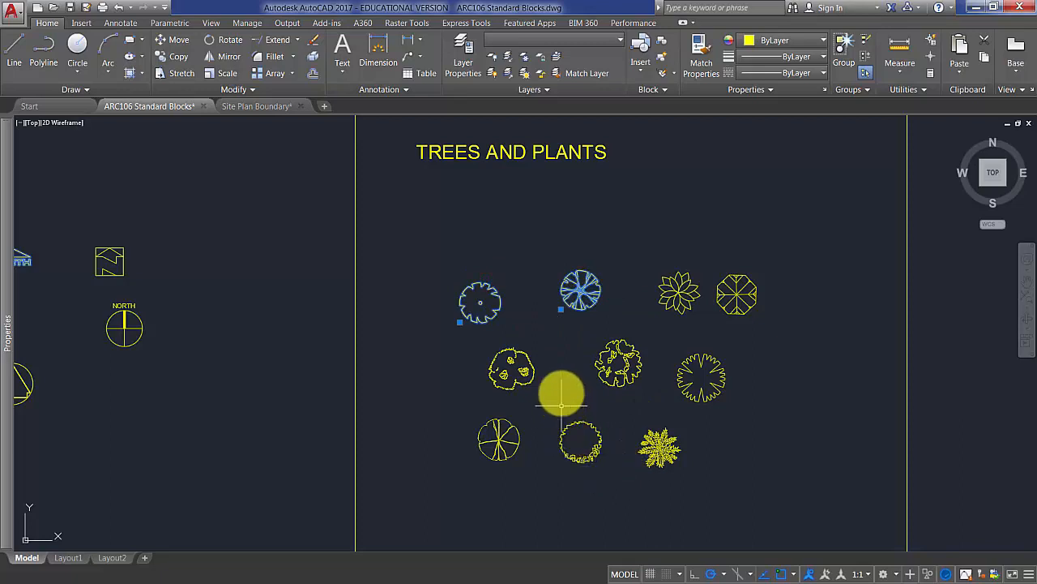
click(522, 363)
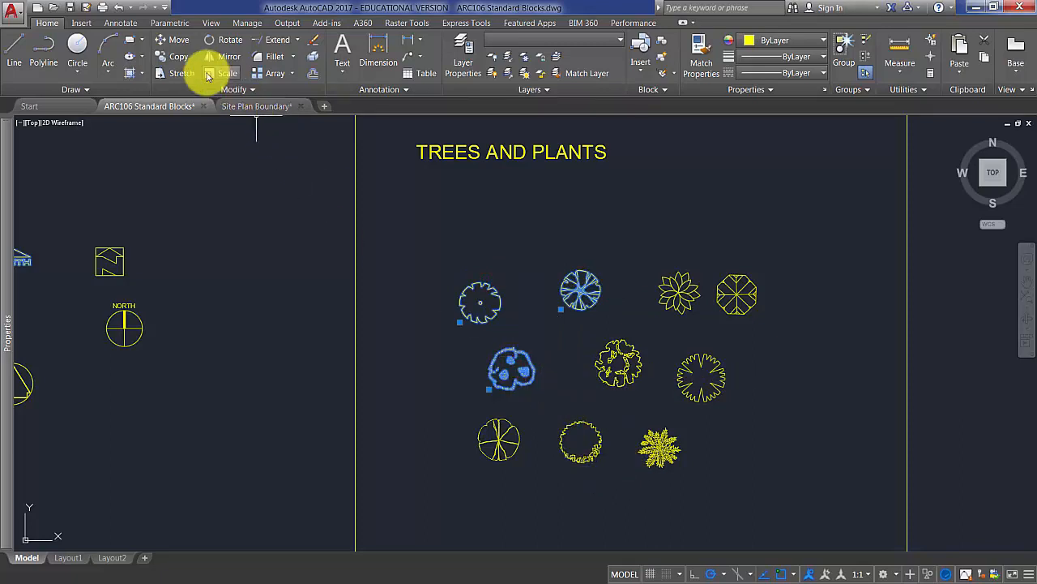
key(ctrl+c)
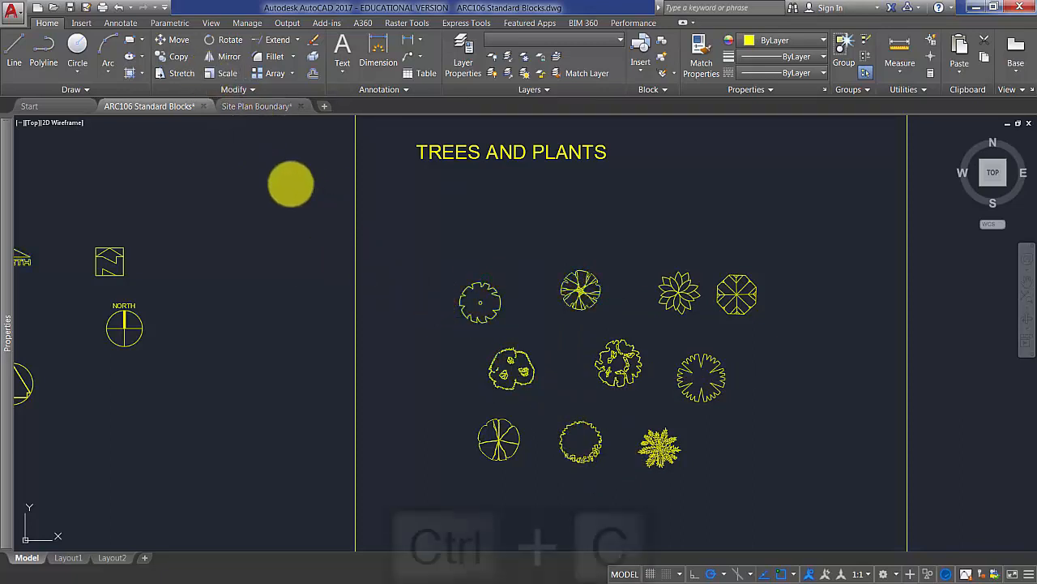
Step: Paste the copied blocks into the Site Plan Boundary drawing, spread around the house and garage roofs
click(276, 106)
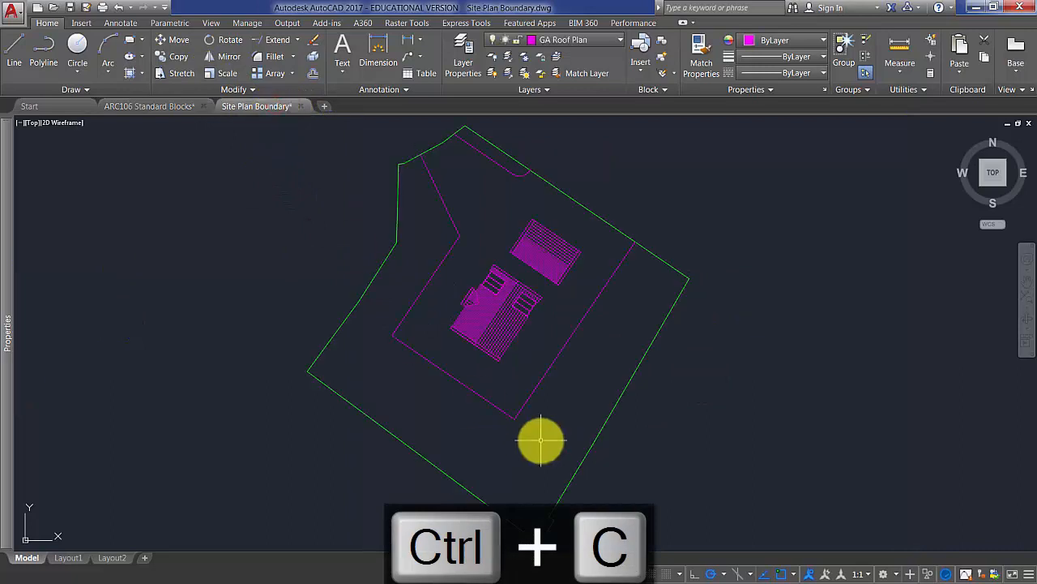
key(ctrl+v)
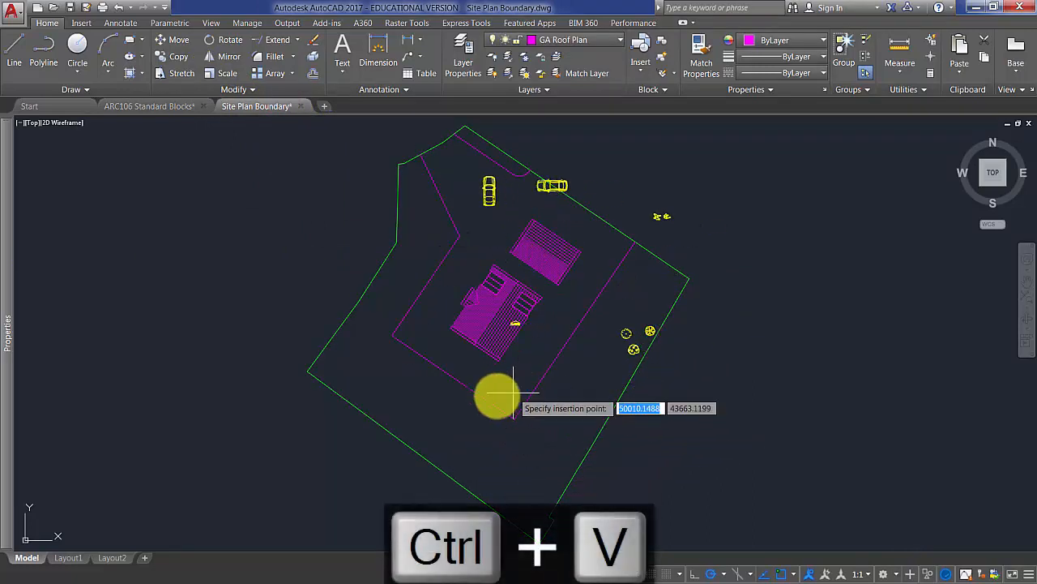
click(463, 416)
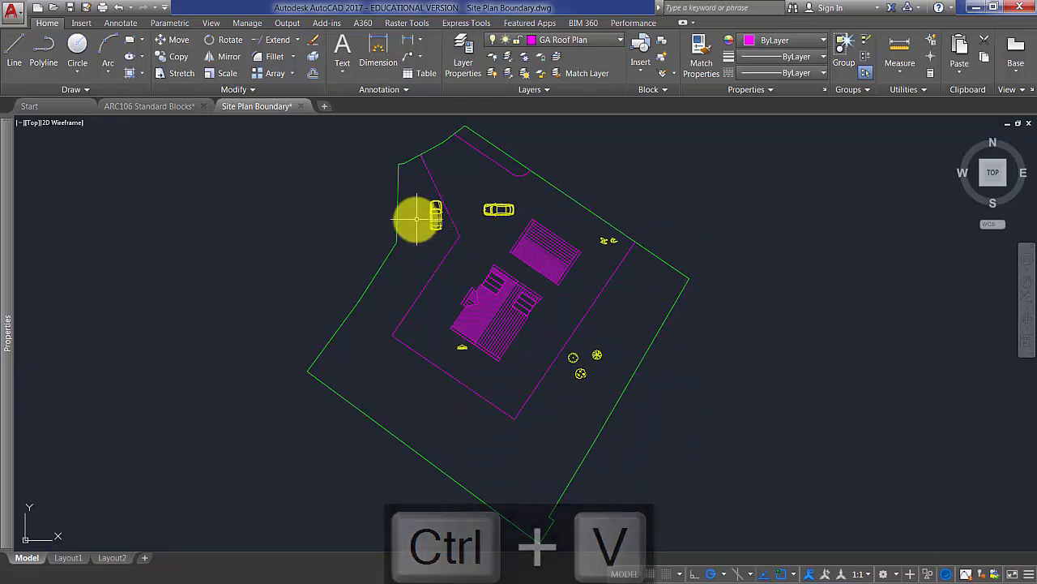
Step: Move the upright car off the angled 6000 offset line into the open area north-west of the garage roof
scroll(417, 219, up, 4)
middle_drag(463, 237, 397, 303)
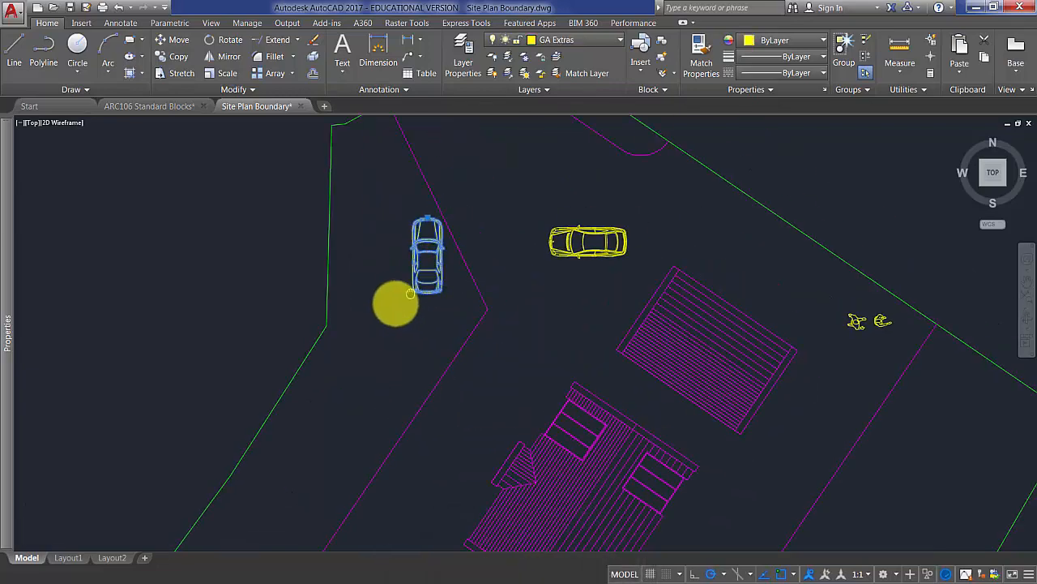
click(180, 41)
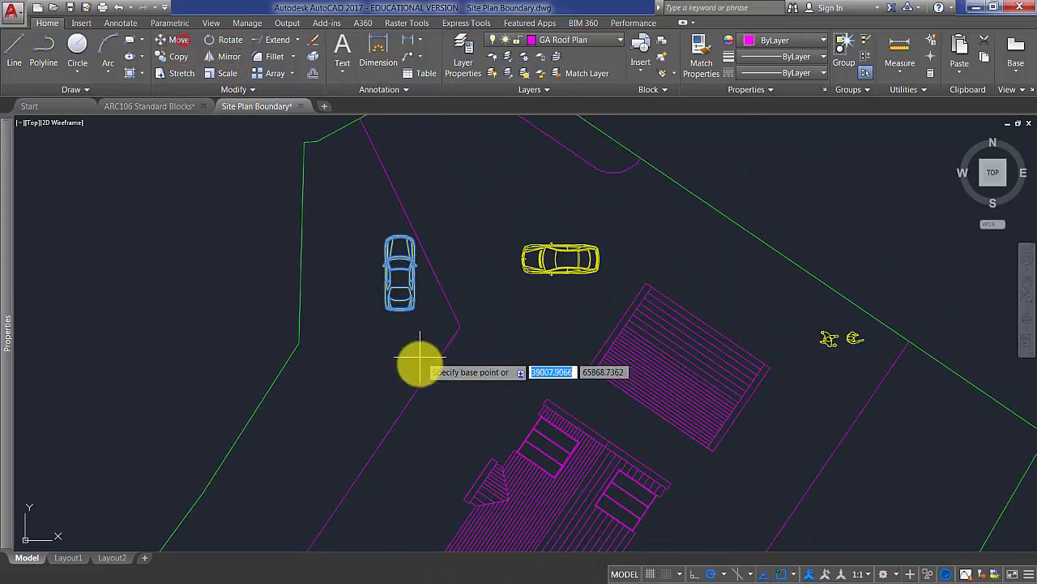
click(378, 329)
click(446, 300)
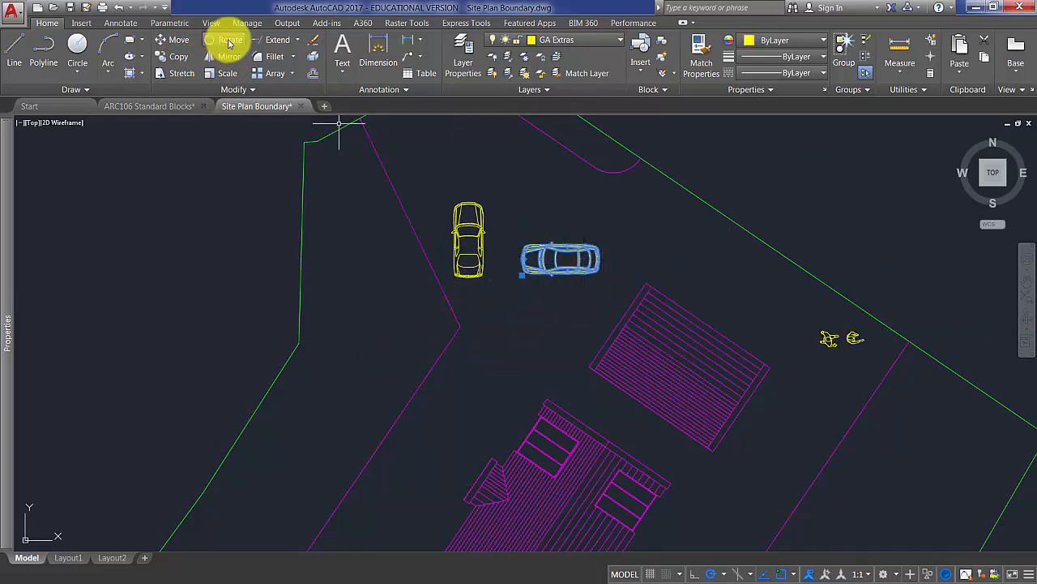
Step: Rotate the horizontal car to about 330 degrees, roughly parallel to the north-east boundary
click(230, 43)
click(651, 239)
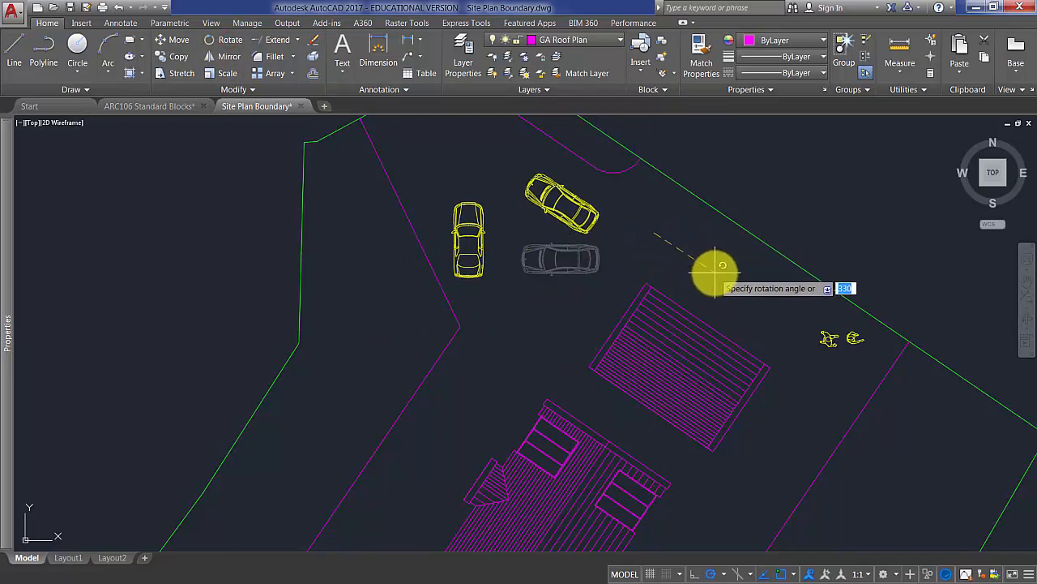
click(715, 274)
Step: Rotate the upright car counter-clockwise until it is roughly parallel to the angled 6000 offset line
click(465, 235)
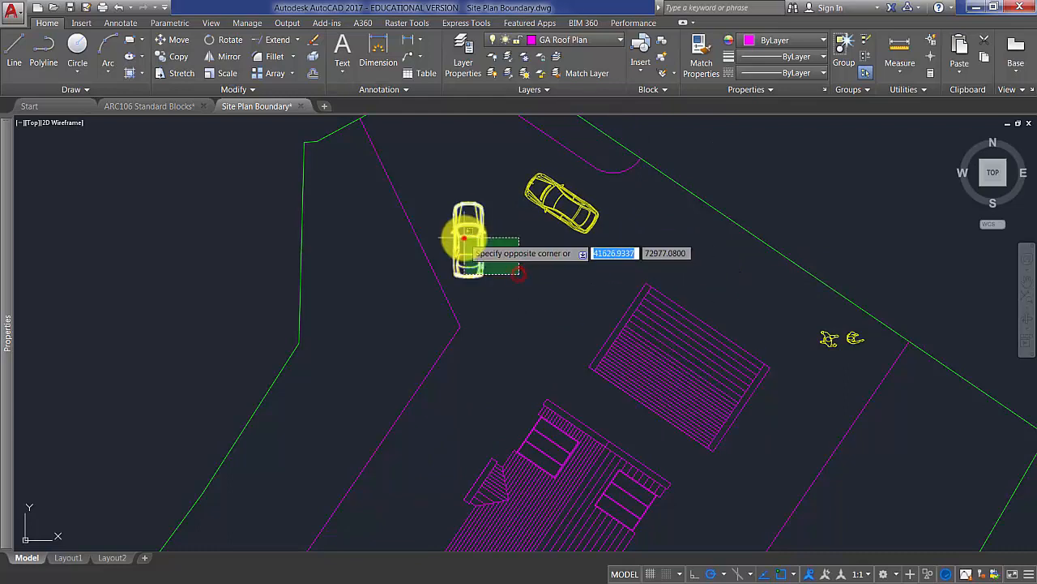
click(225, 42)
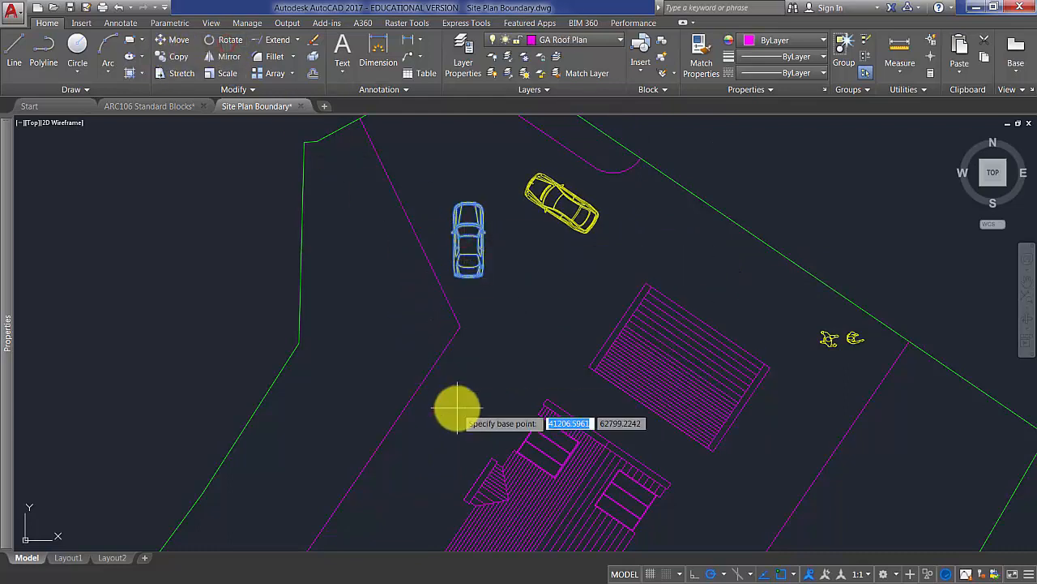
click(487, 405)
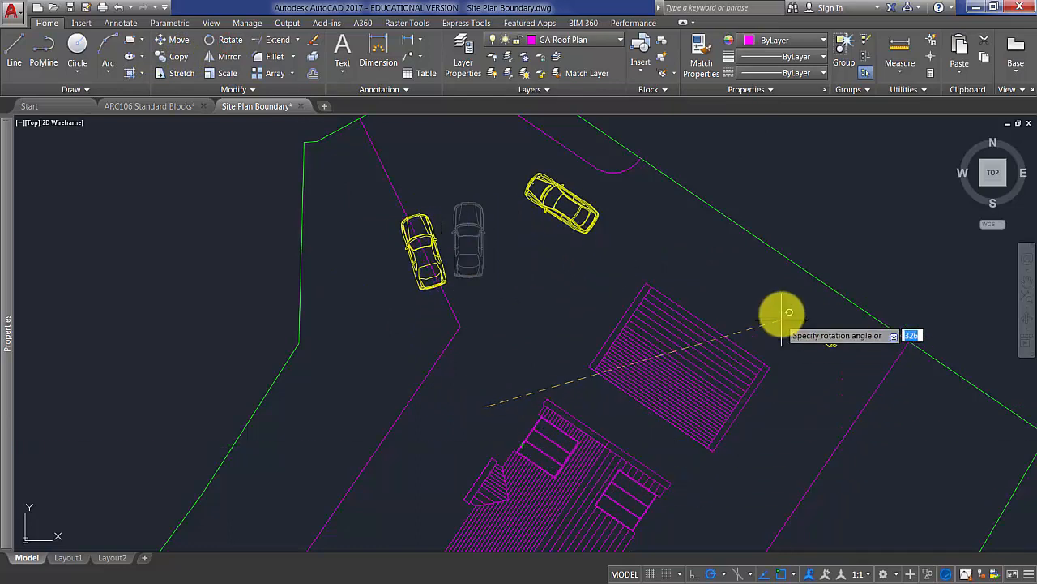
click(782, 281)
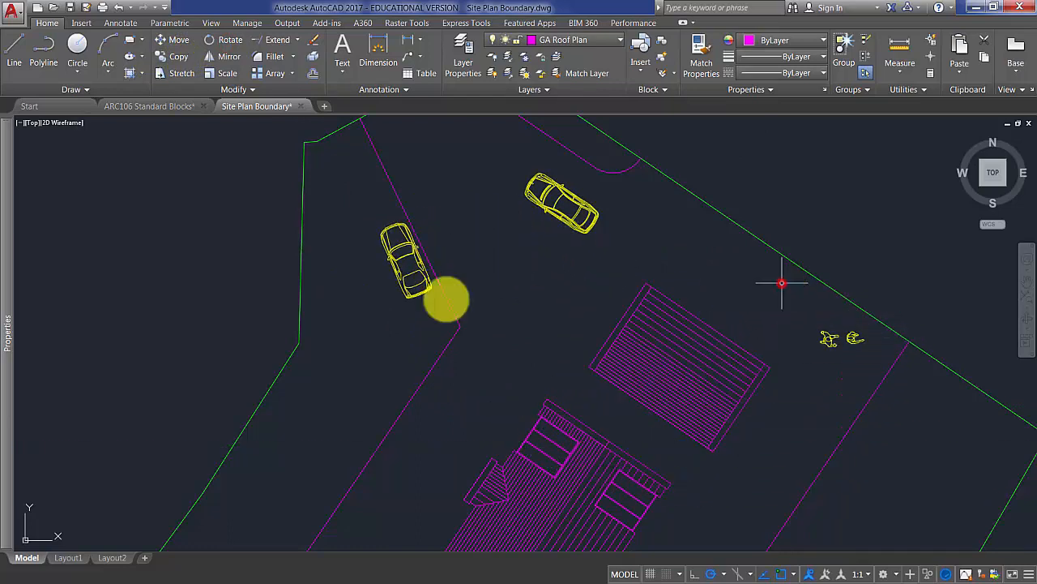
Step: Move the upright car east across the angled 6000 offset line into the open area south-west of the other car
click(404, 254)
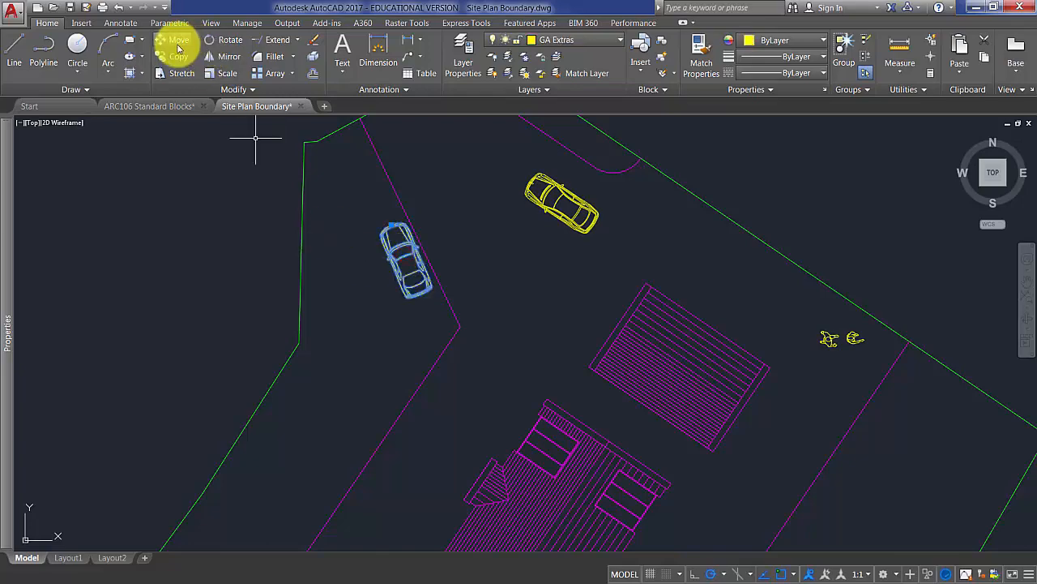
click(178, 42)
click(348, 336)
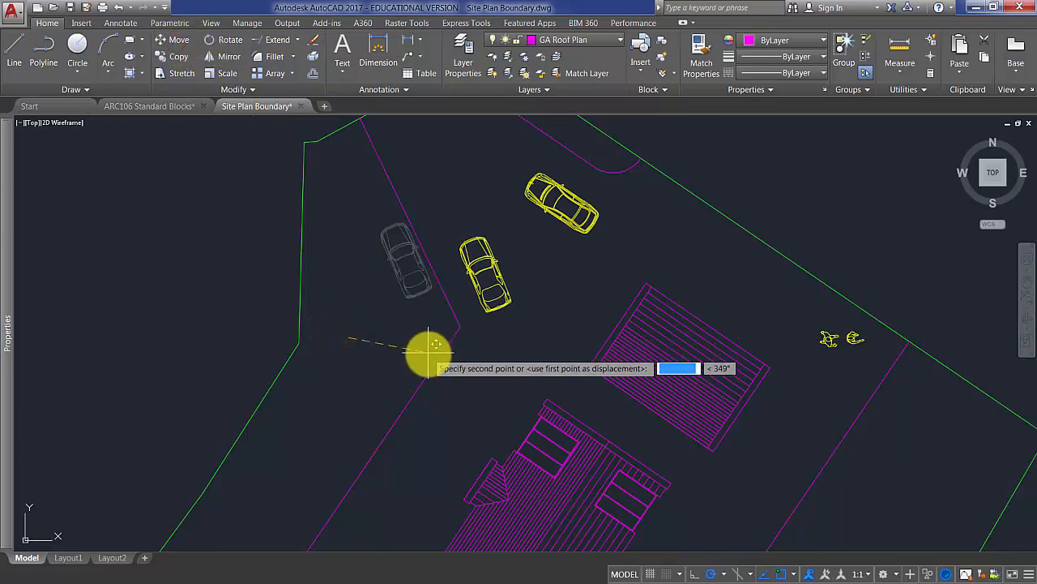
click(428, 353)
Step: Move the western one of the two people near the north-east boundary to the open area west of the house roof
scroll(534, 396, down, 1)
mouse_move(534, 396)
middle_down()
mouse_move(454, 380)
mouse_move(405, 321)
mouse_move(405, 298)
middle_up()
scroll(584, 271, up, 2)
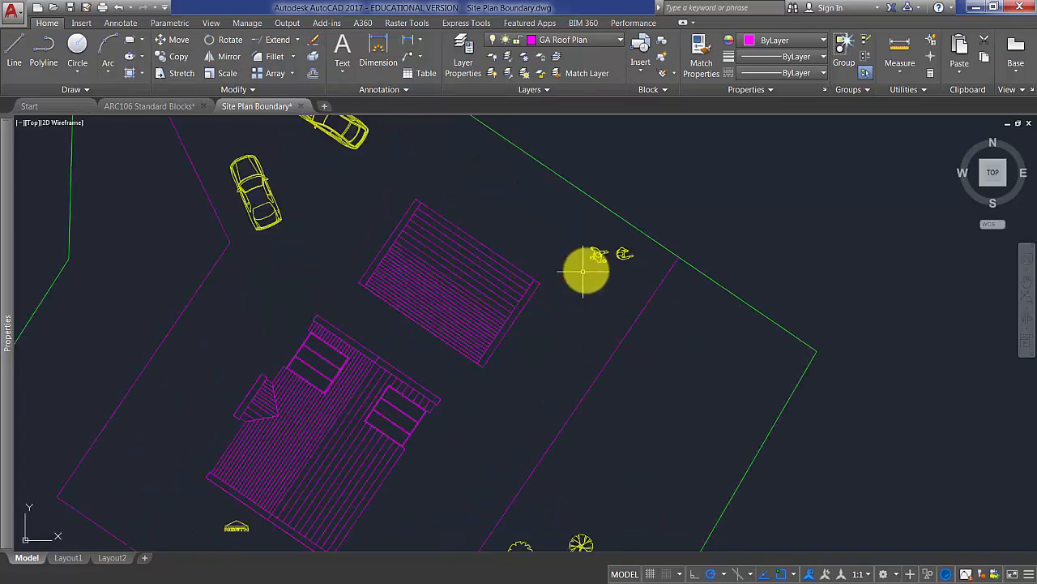
drag(598, 254, 513, 276)
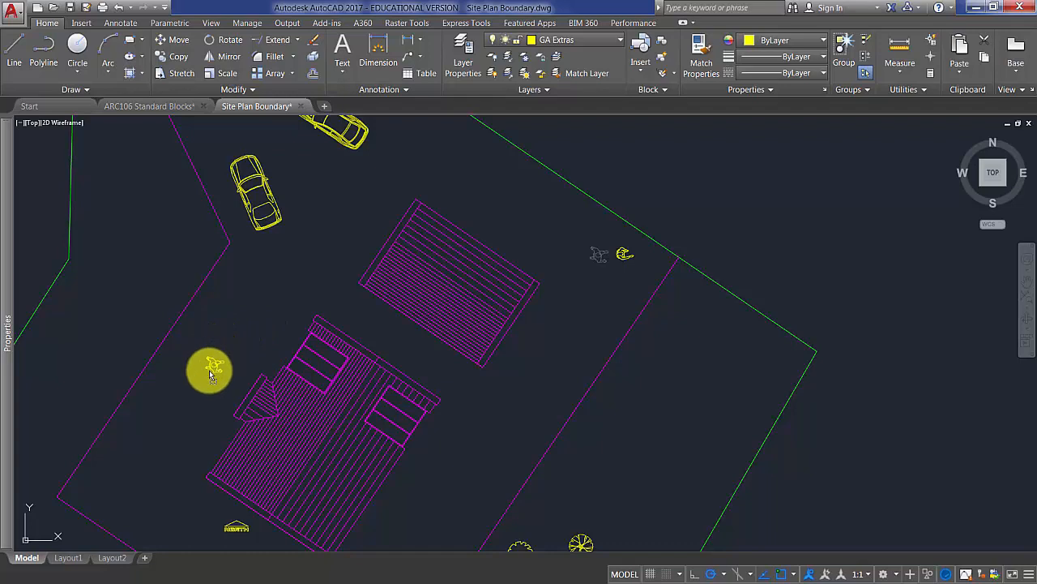
click(640, 253)
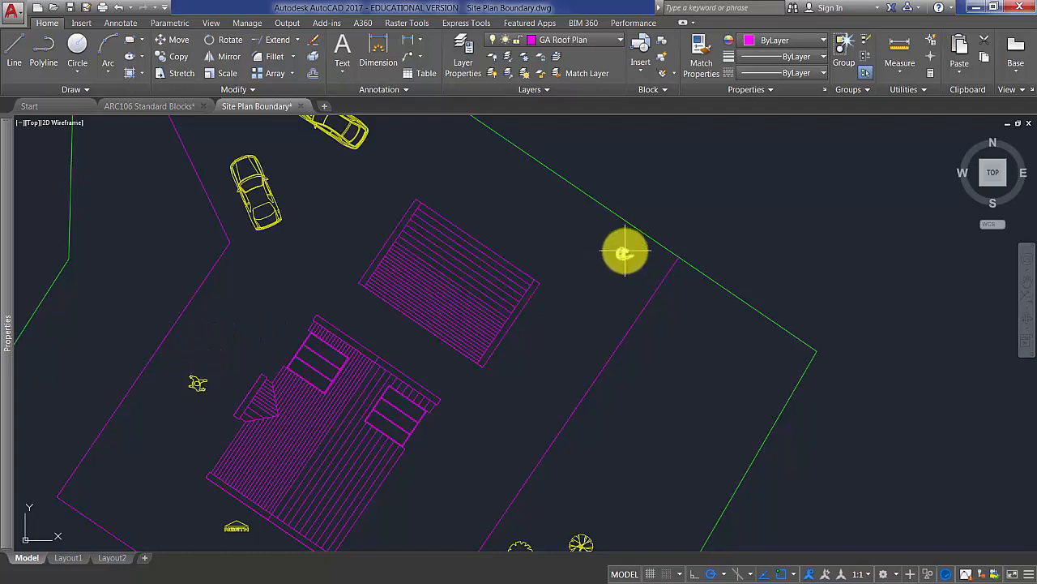
Step: Rotate the person left near the north-east boundary to face south-west and move it just east of the house roof
click(625, 252)
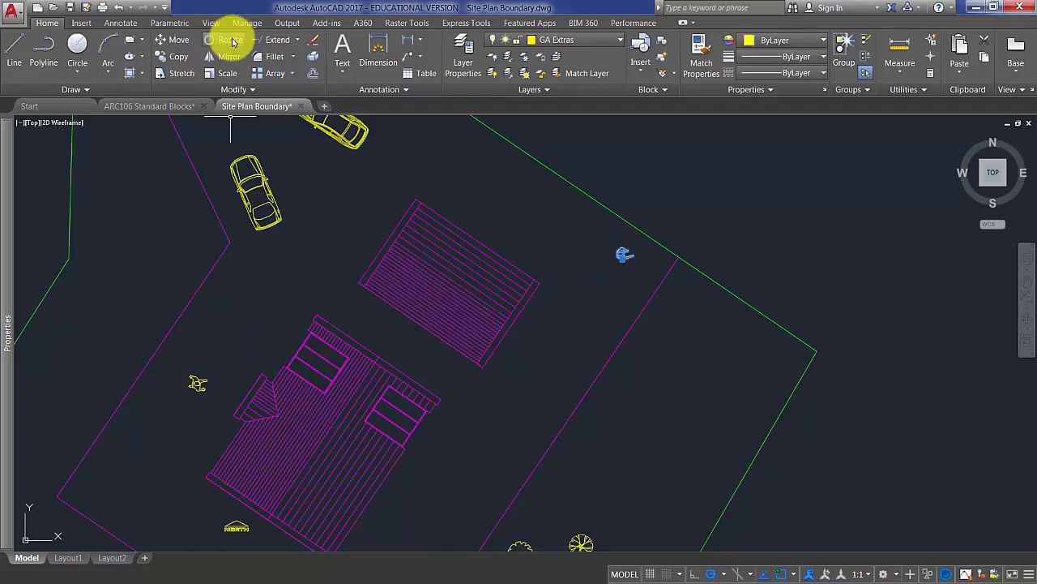
click(232, 41)
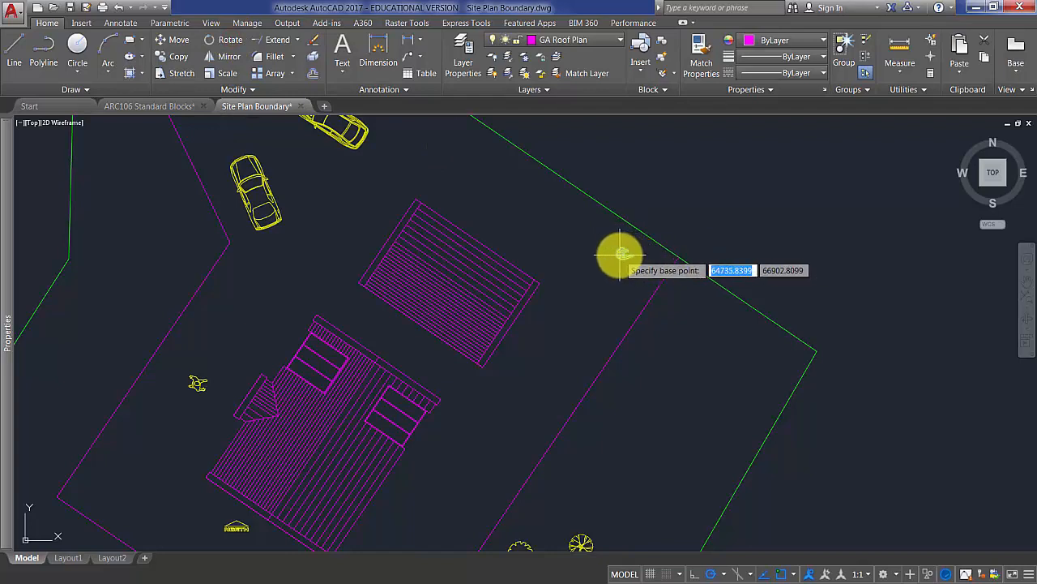
click(620, 255)
click(485, 387)
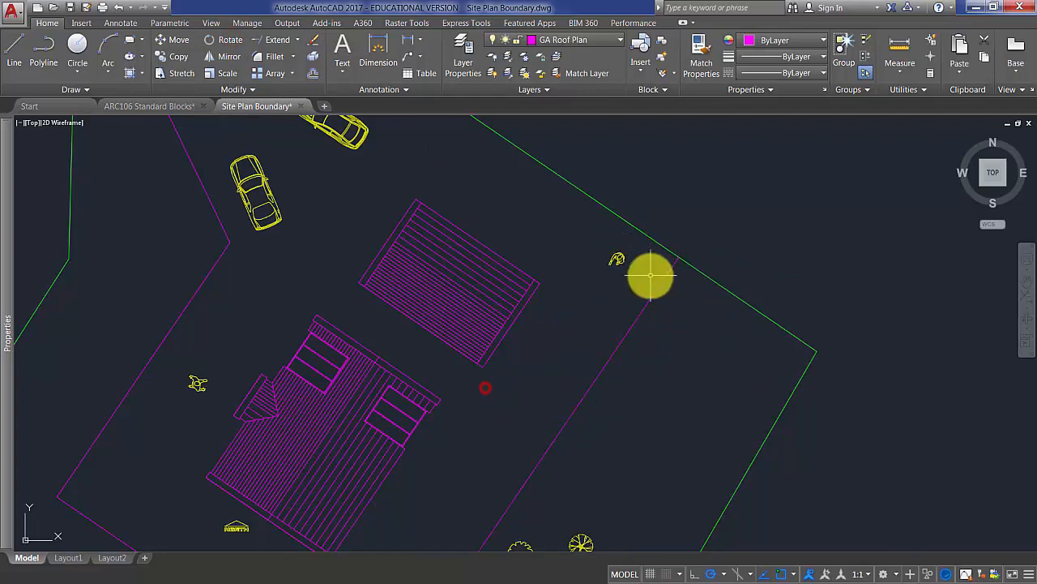
click(620, 254)
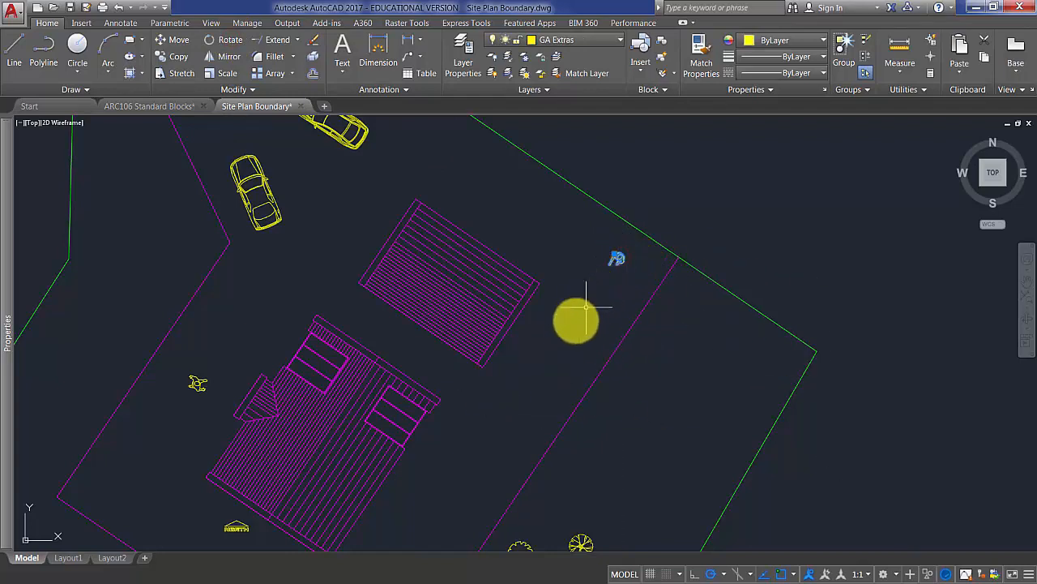
drag(621, 259, 559, 335)
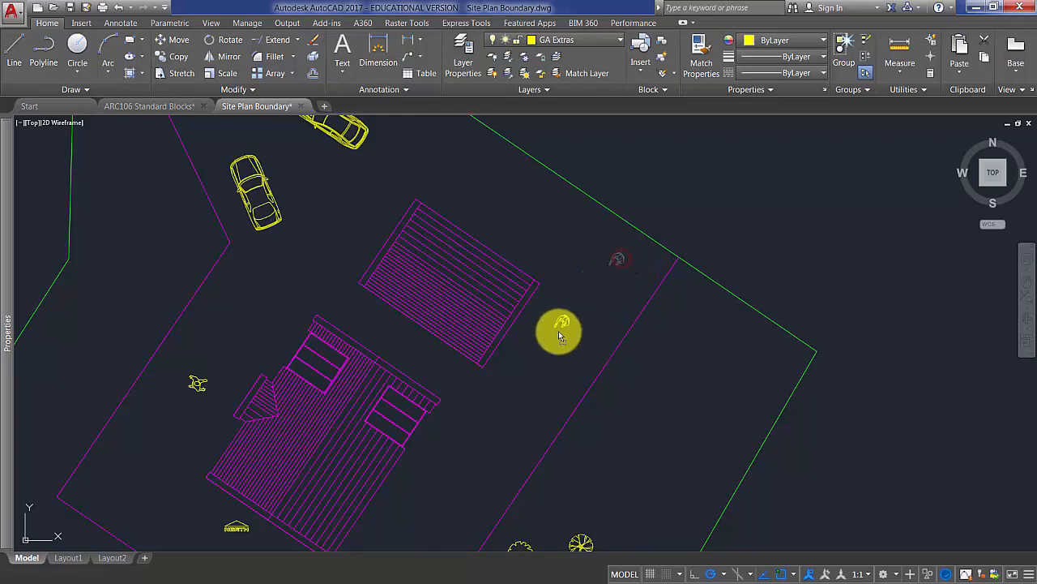
click(470, 436)
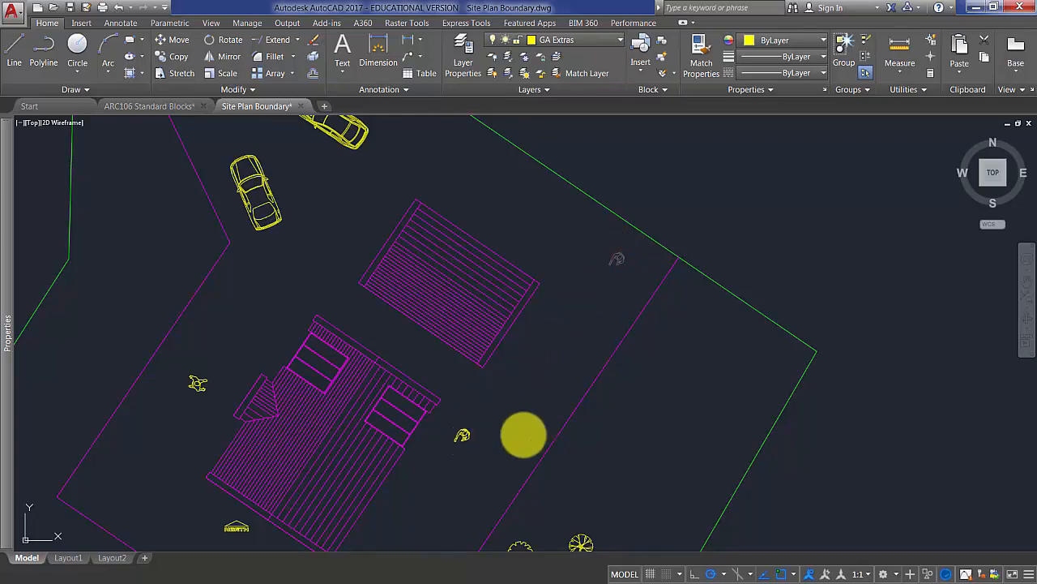
Step: Move the north point from below the house roof to just outside the site's west boundary
scroll(567, 325, down, 3)
scroll(458, 335, up, 7)
click(378, 373)
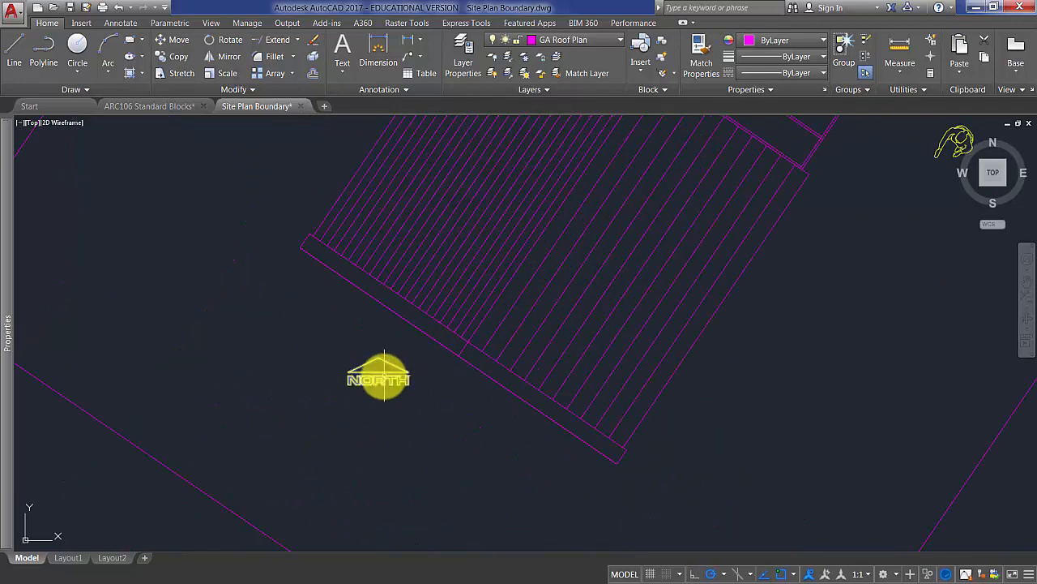
click(179, 39)
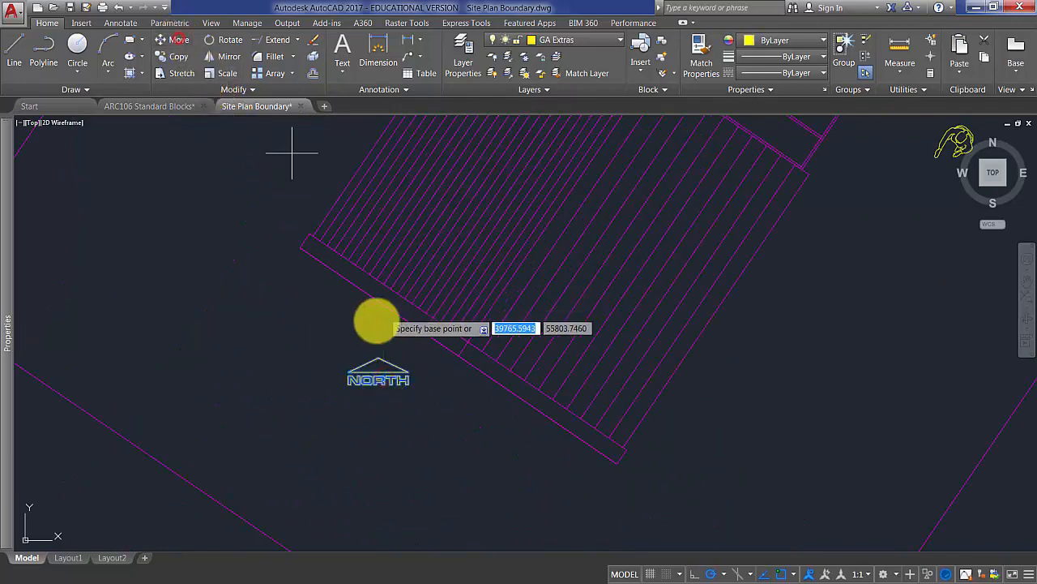
click(373, 374)
scroll(393, 376, down, 4)
scroll(413, 397, down, 4)
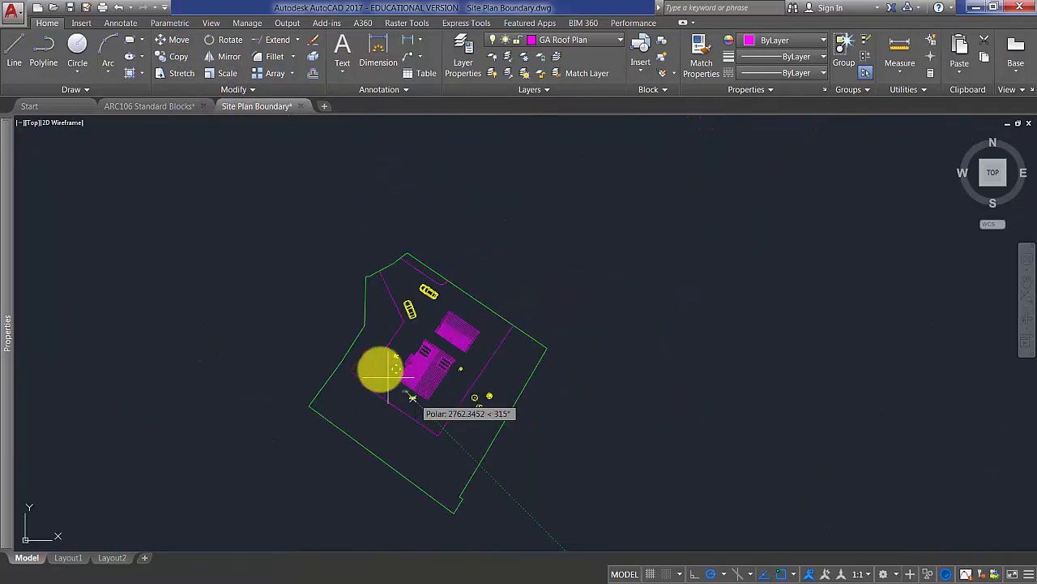
scroll(346, 318, up, 3)
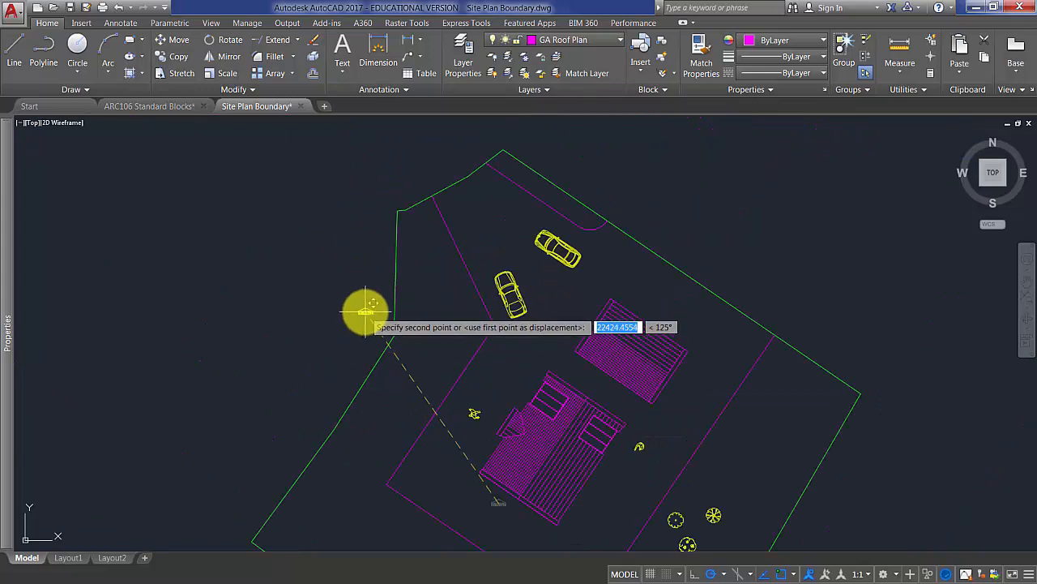
scroll(369, 308, up, 2)
click(369, 307)
Step: Move the three-clump tree from the group south-east of the house to the north-west corner inside the boundary
scroll(498, 364, down, 4)
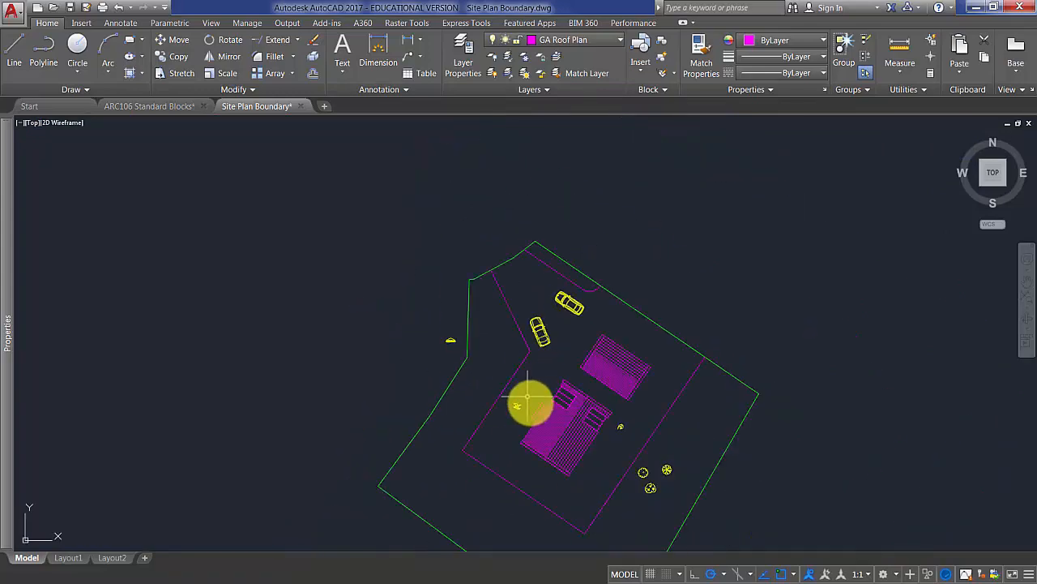
mouse_move(530, 400)
middle_down()
mouse_move(458, 371)
mouse_move(419, 332)
middle_up()
scroll(543, 401, up, 3)
middle_drag(565, 417, 531, 326)
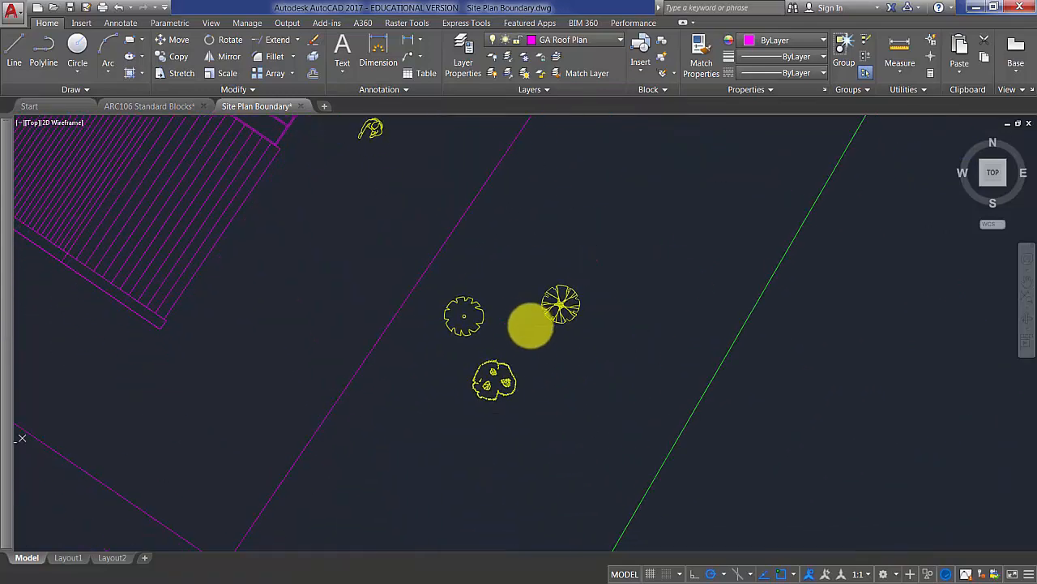
click(504, 374)
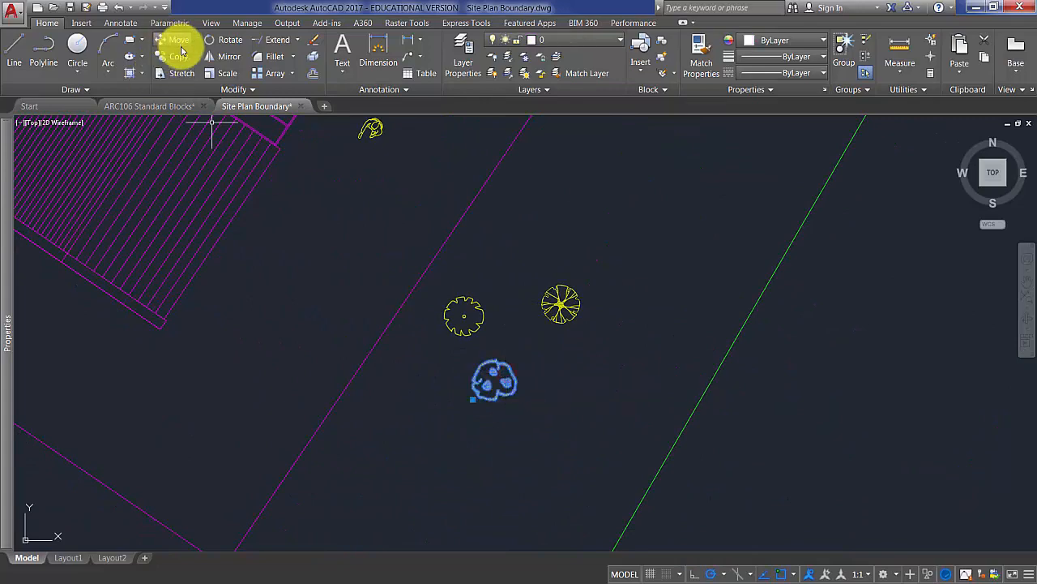
click(185, 46)
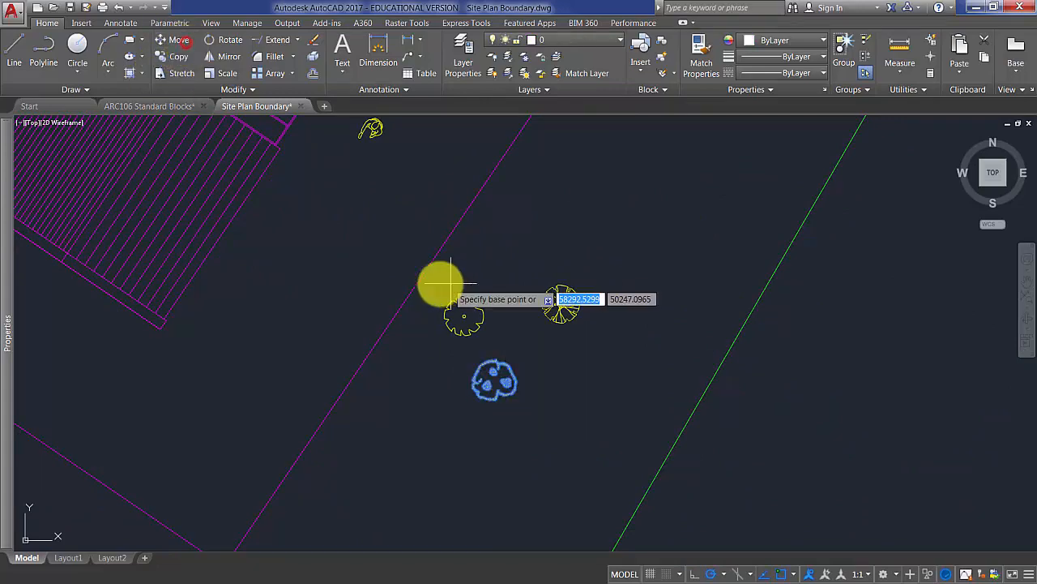
click(494, 382)
scroll(571, 385, down, 5)
scroll(417, 270, up, 2)
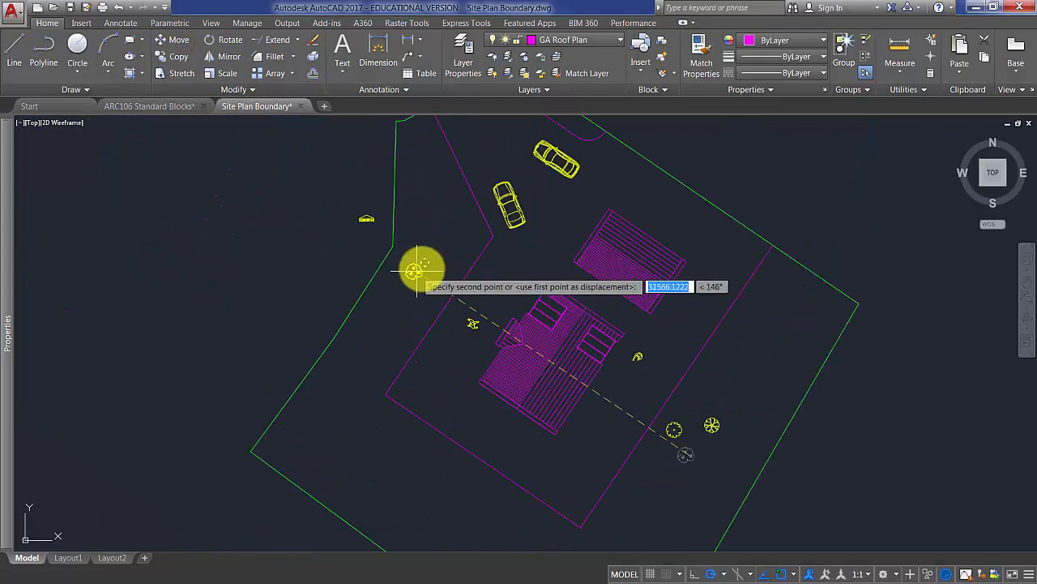
click(418, 145)
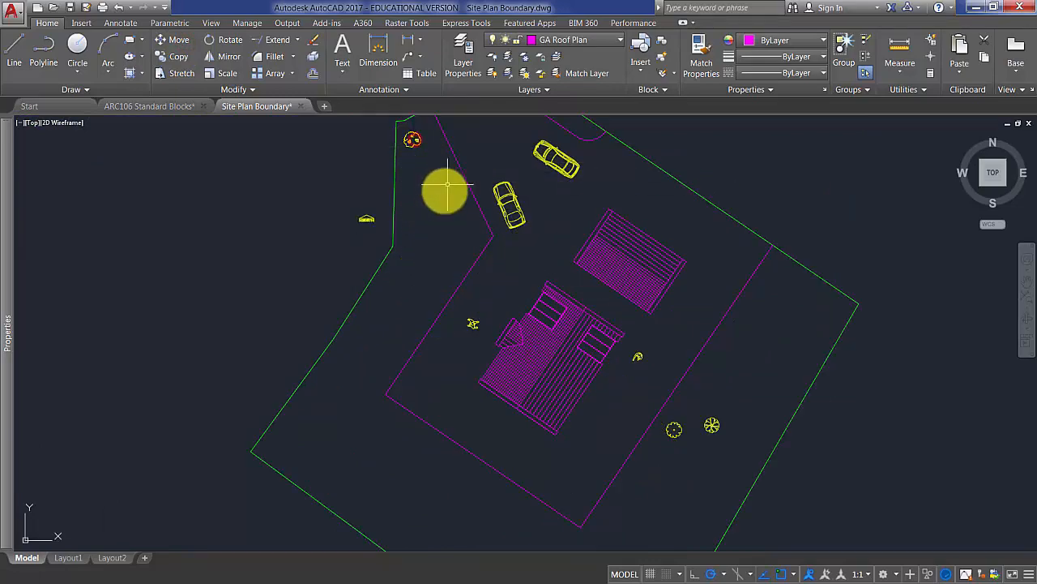
Step: Copy the north-west corner tree three times straight down, evenly spaced inside the west boundary
middle_drag(442, 190, 391, 333)
click(356, 306)
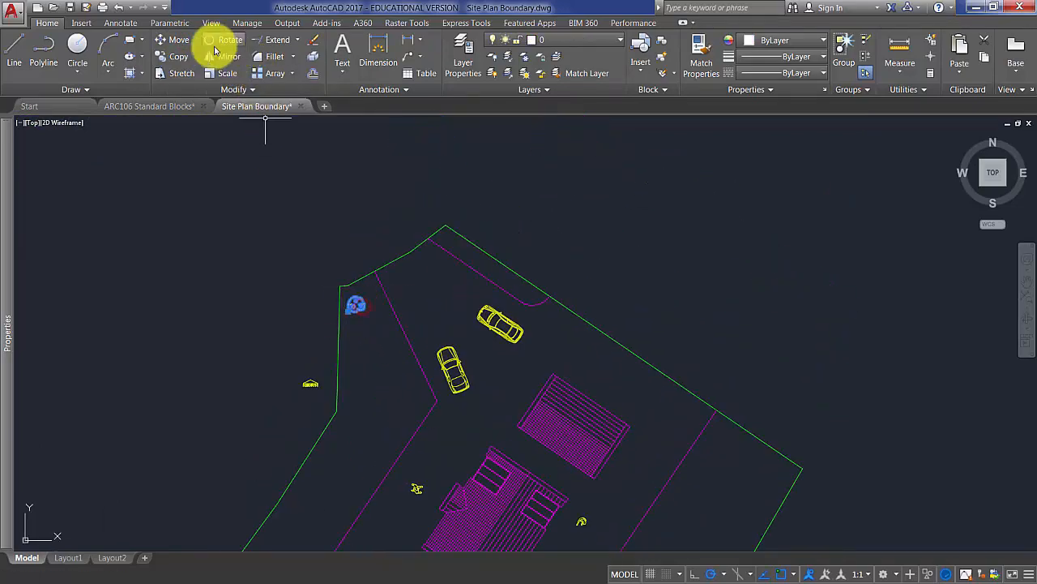
click(181, 56)
click(368, 328)
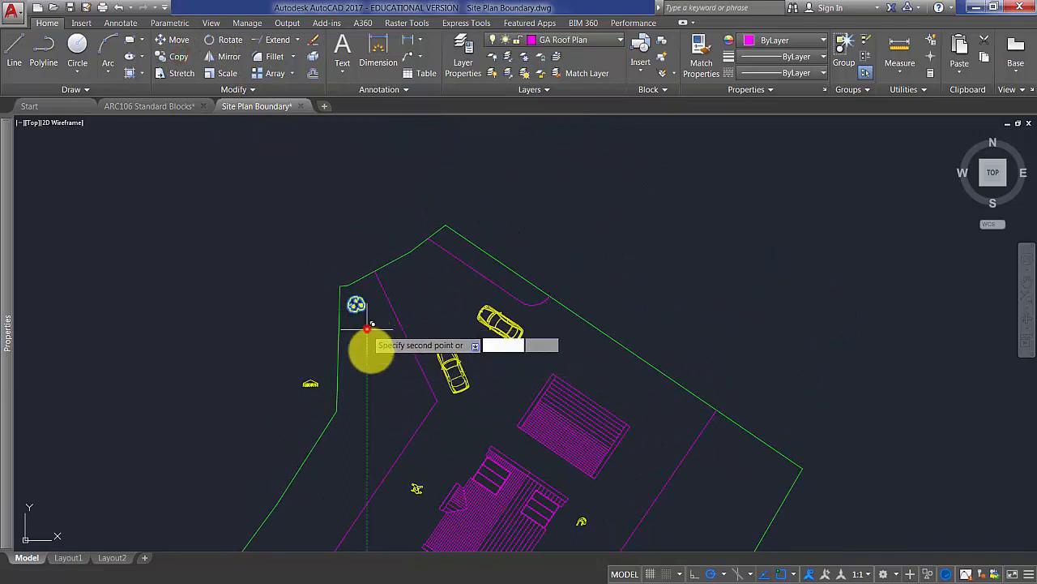
click(368, 364)
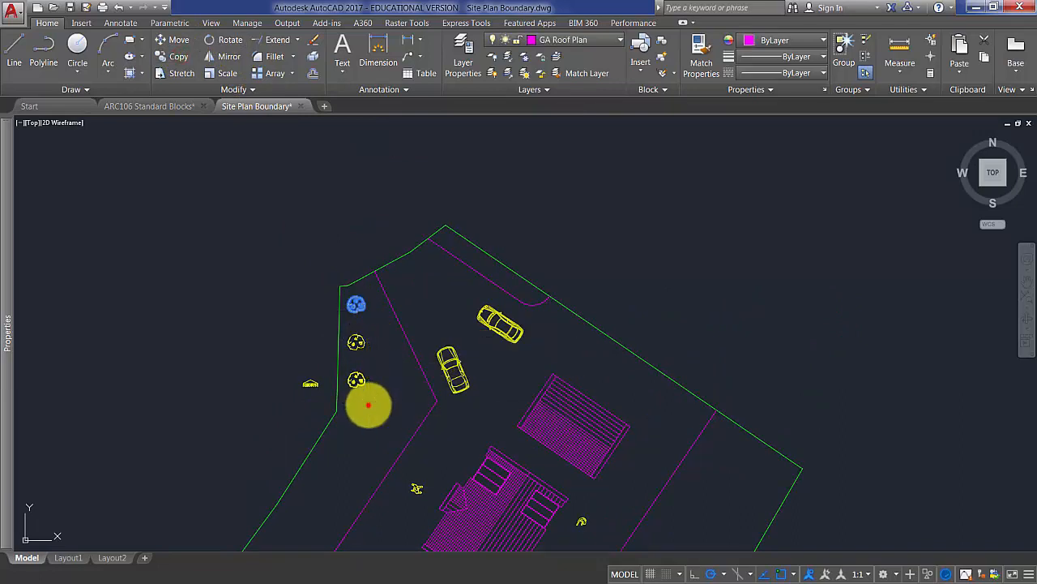
click(368, 405)
click(367, 443)
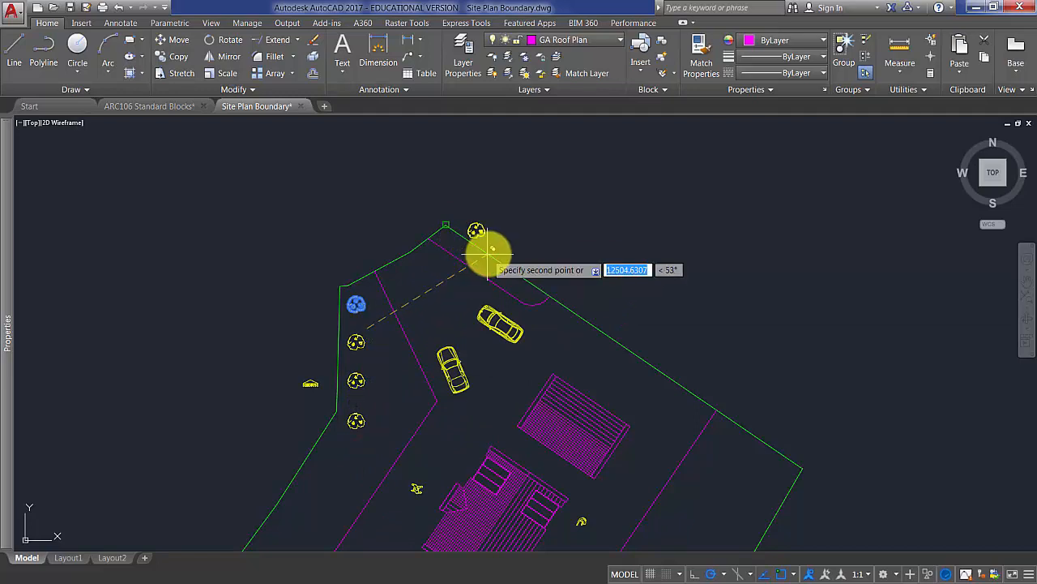
key(Escape)
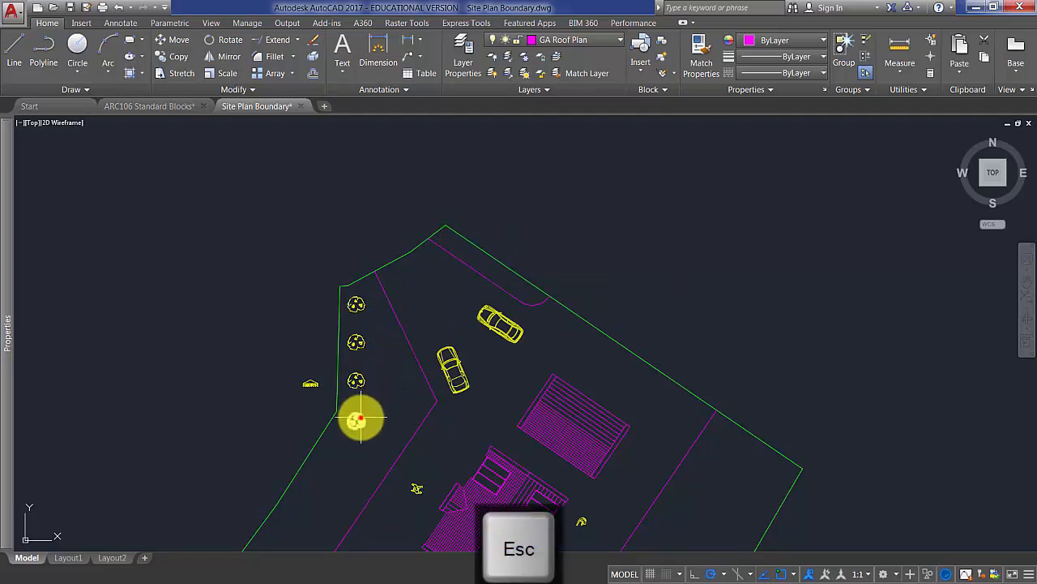
Step: Copy the lowest tree of the west row four times along the strip between the north-east boundary and its offset line
click(359, 419)
click(179, 57)
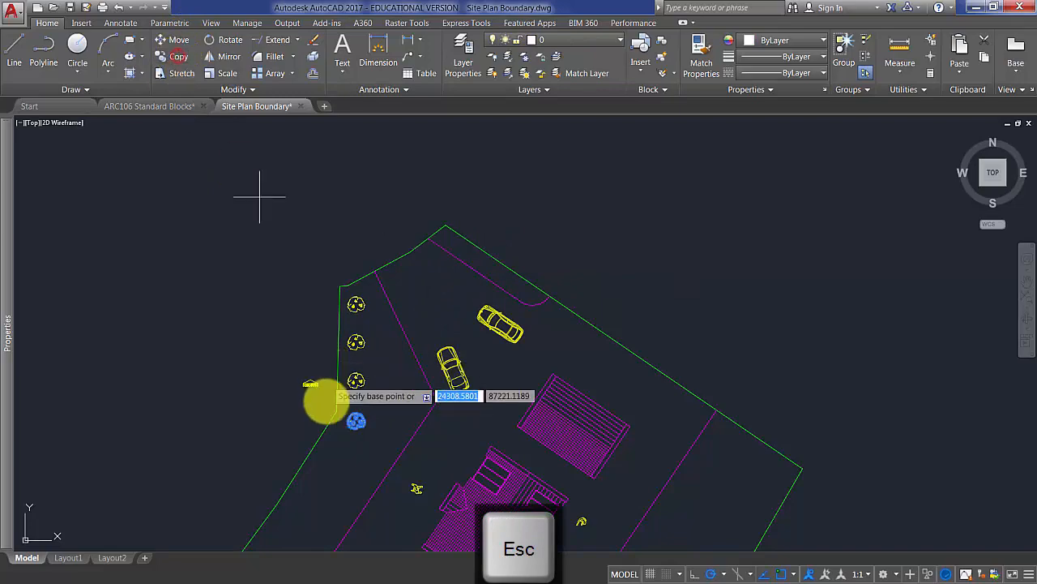
scroll(328, 405, up, 4)
click(392, 435)
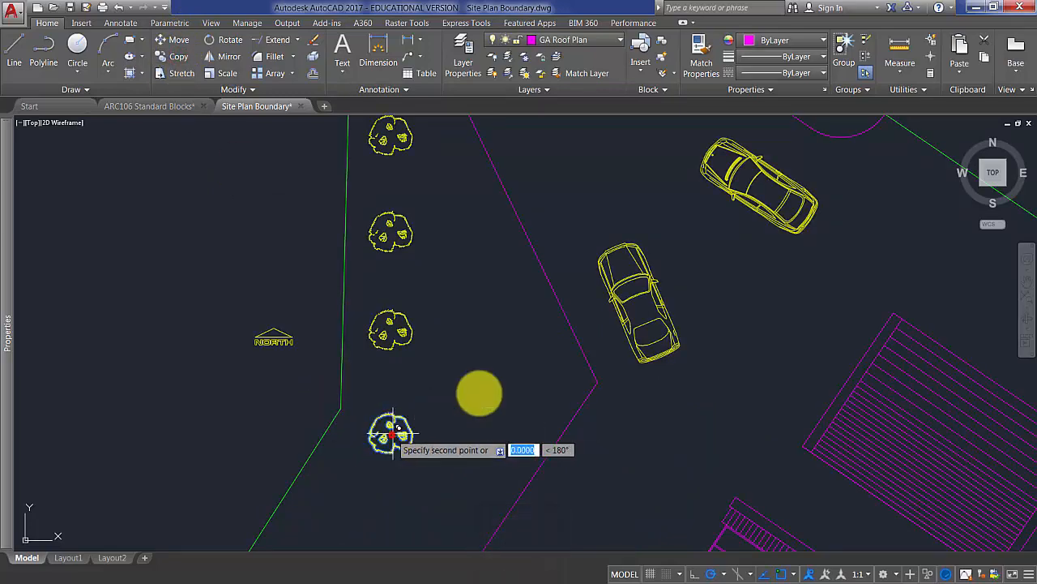
middle_drag(639, 138, 419, 359)
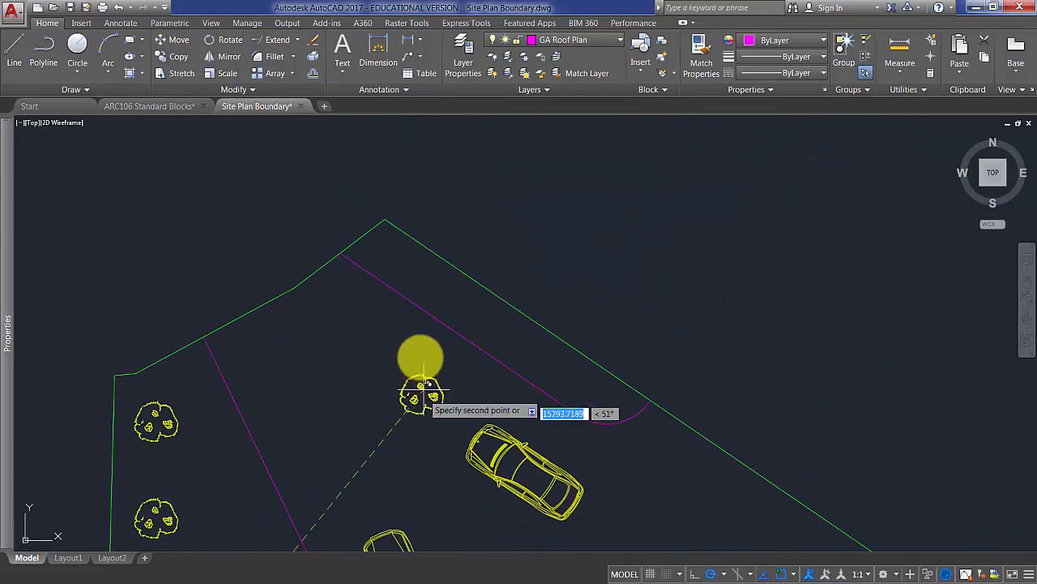
click(397, 258)
click(459, 302)
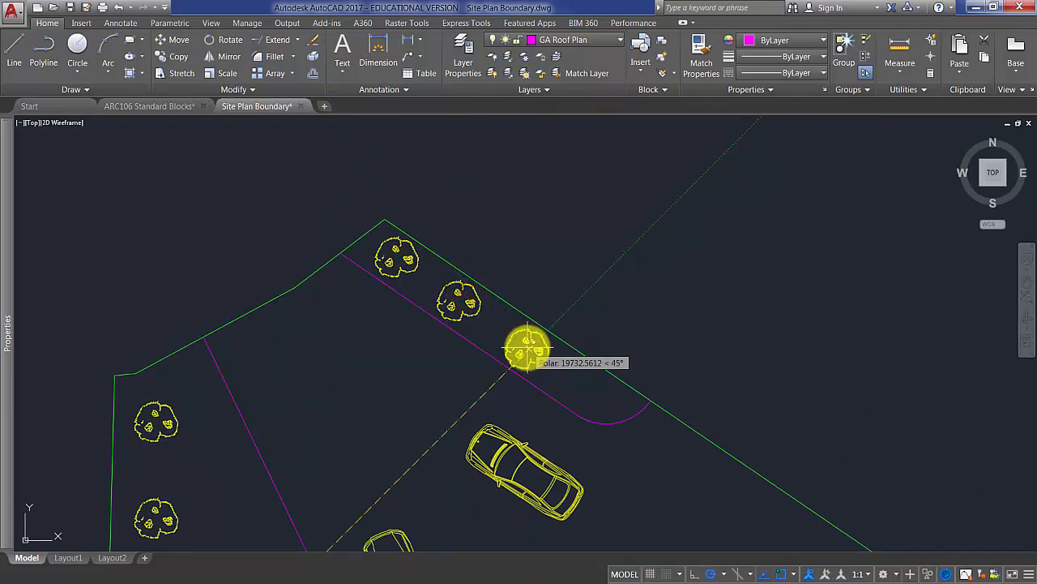
click(517, 340)
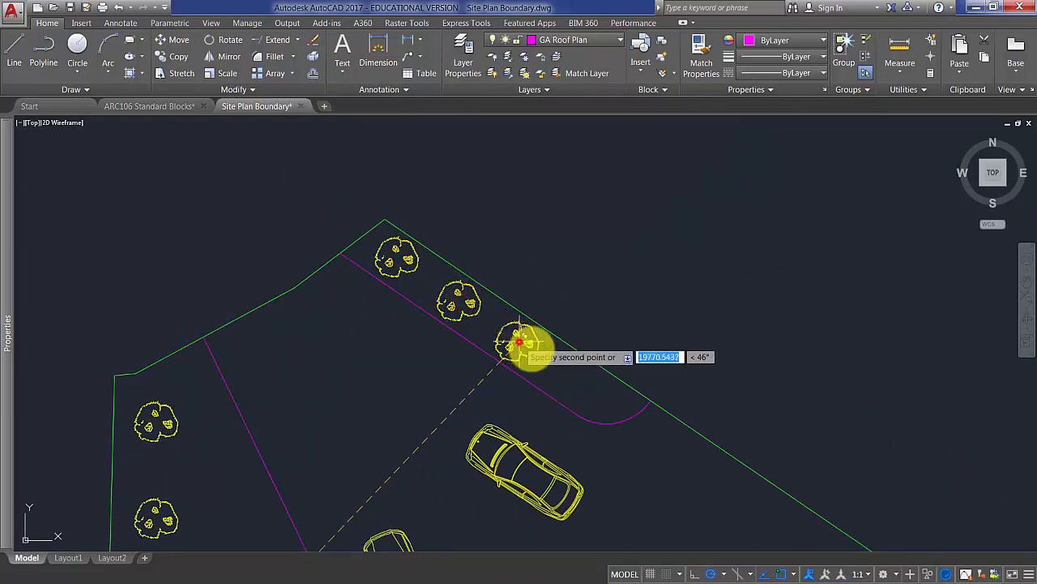
click(594, 388)
scroll(553, 322, down, 4)
key(Escape)
Step: Scale up the second tree from the north in the west boundary row slightly about its centre
scroll(477, 351, up, 1)
scroll(476, 350, up, 3)
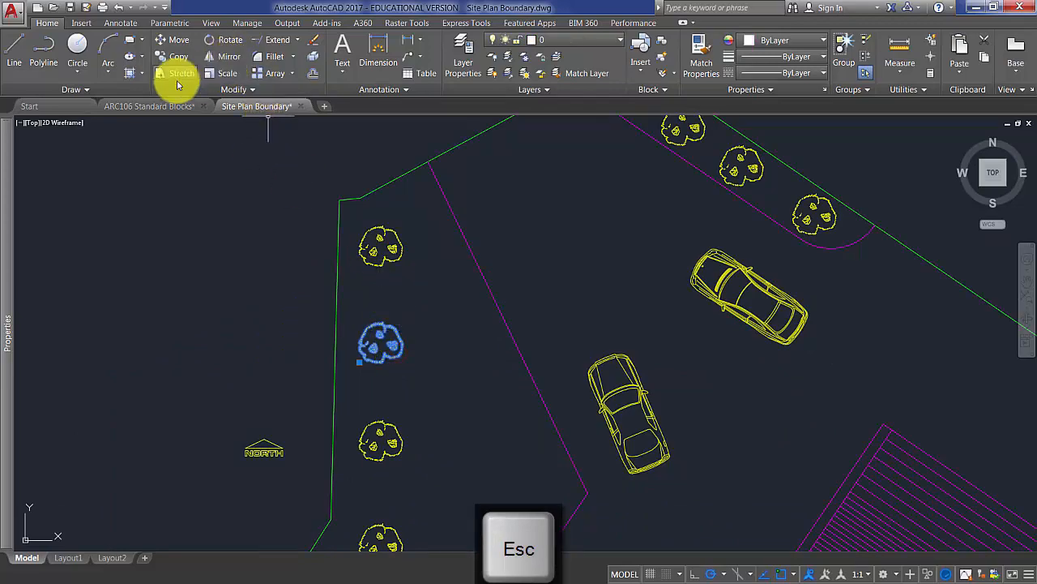
click(214, 74)
click(378, 346)
scroll(381, 341, up, 3)
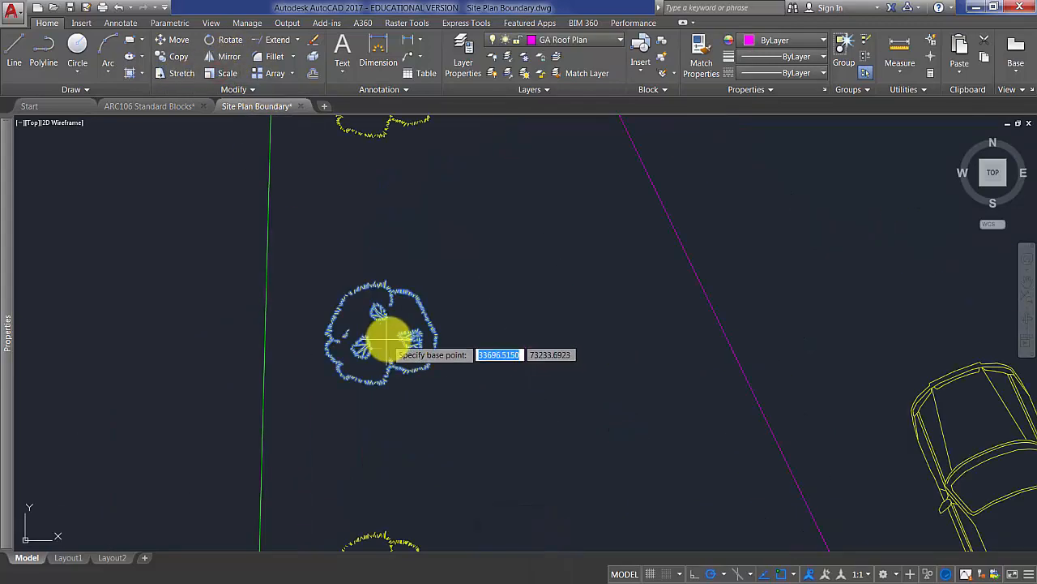
key(Return)
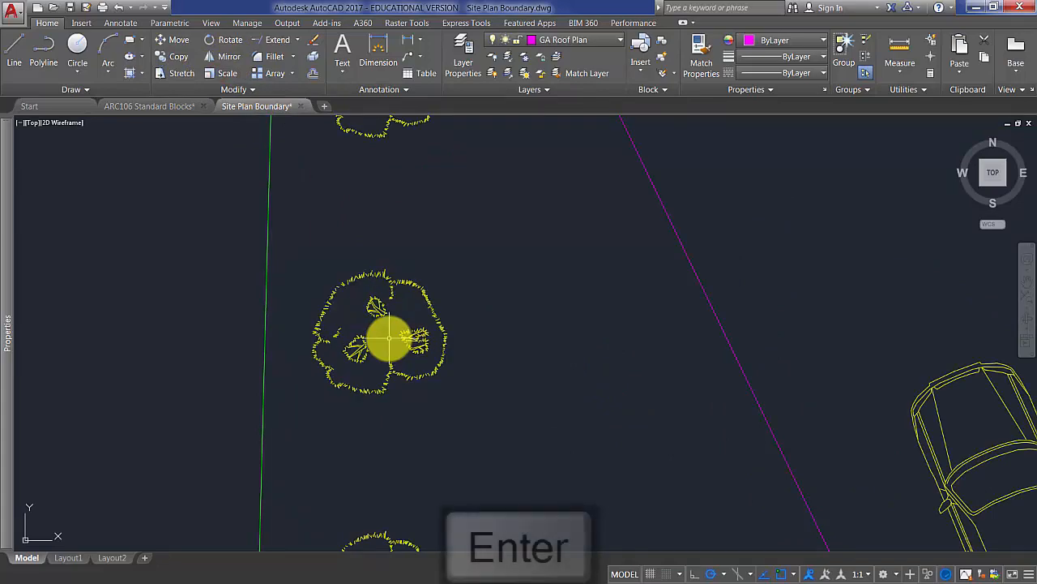
Step: Scale the third tree from the north in the west boundary row by 1.5 about its centre
scroll(412, 354, down, 5)
scroll(435, 308, up, 4)
click(437, 326)
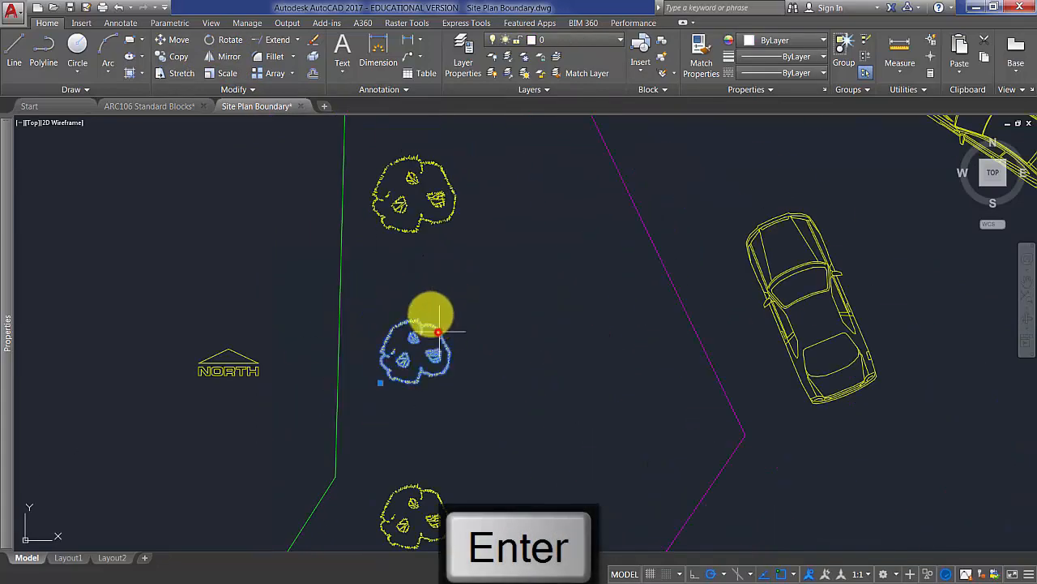
click(215, 73)
scroll(417, 350, up, 3)
click(421, 326)
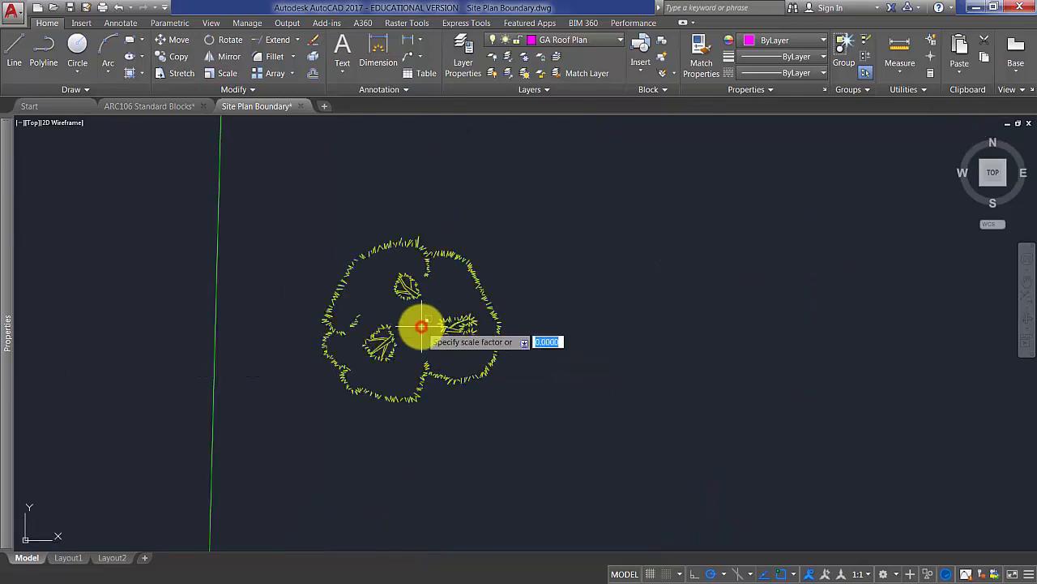
text(1.5)
key(Return)
Step: Scale up the southernmost tree of the west boundary row slightly about its centre
scroll(627, 435, down, 3)
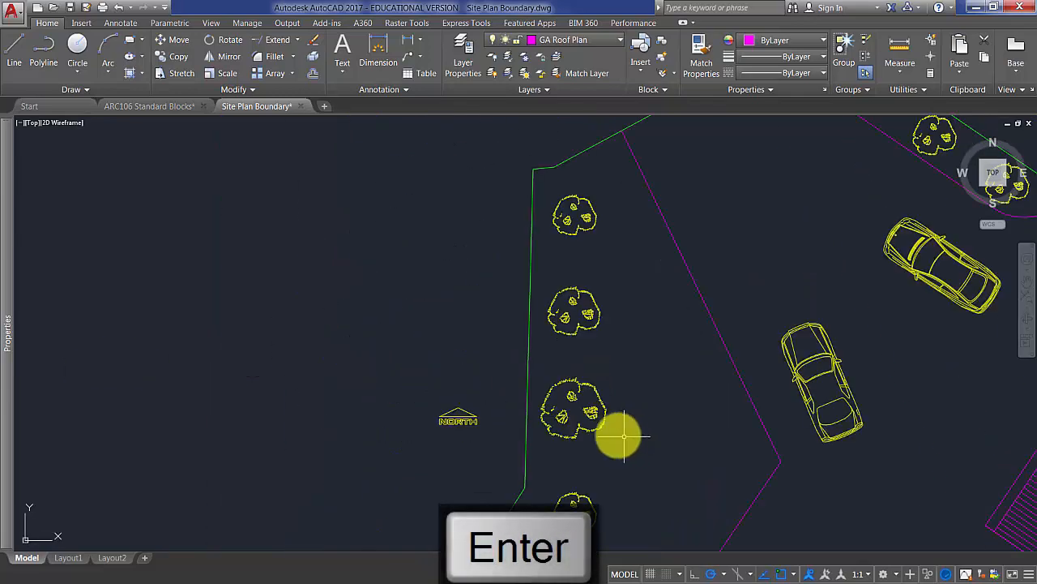
middle_drag(612, 464, 565, 435)
click(562, 501)
click(541, 475)
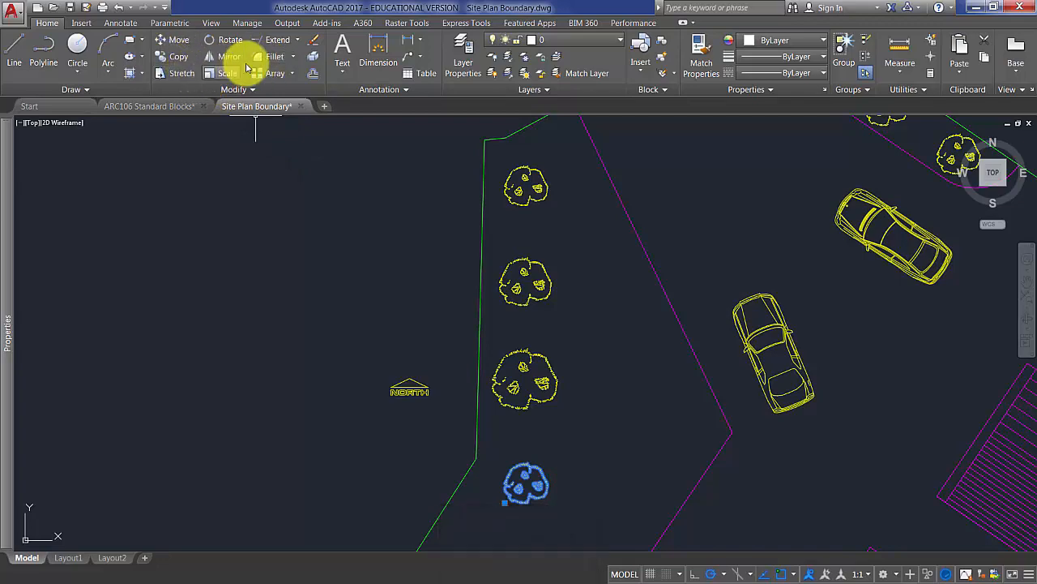
click(226, 73)
scroll(528, 481, up, 5)
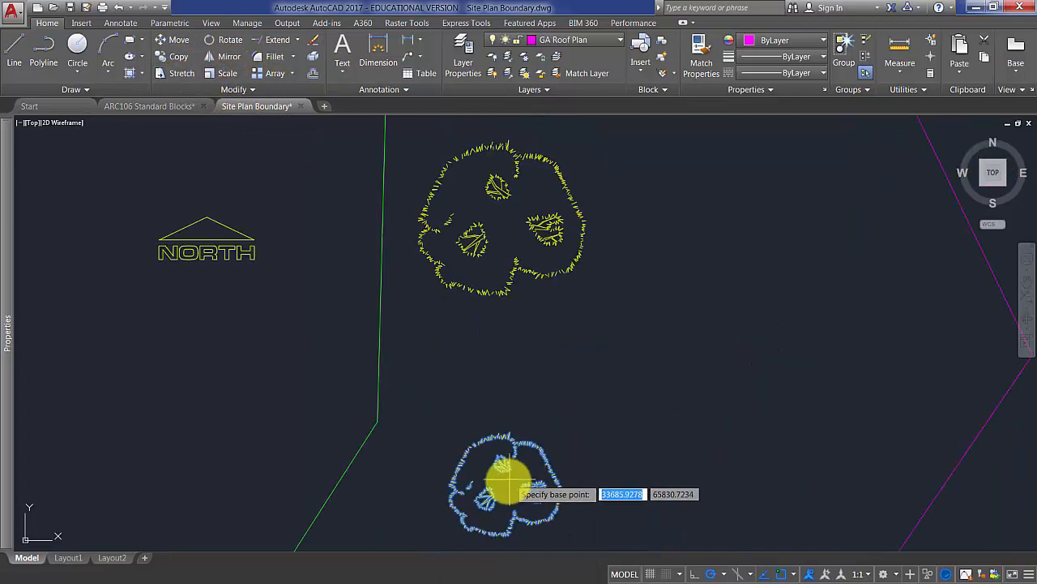
click(507, 487)
key(Return)
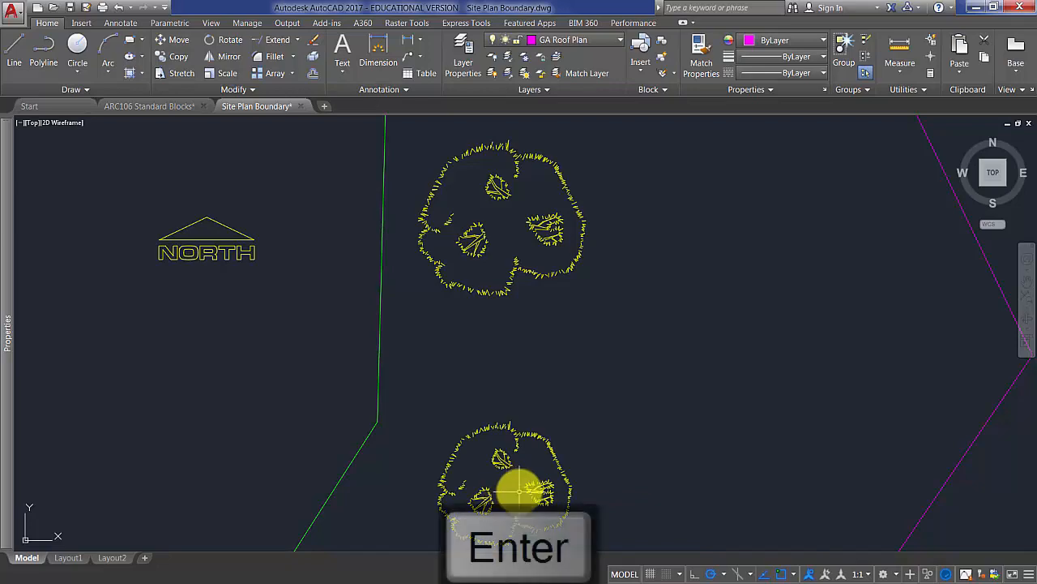
Step: Move the scalloped round tree with the centre dot from south-east of the house to just inside the boundary's east corner
scroll(535, 478, down, 5)
middle_drag(482, 407, 394, 154)
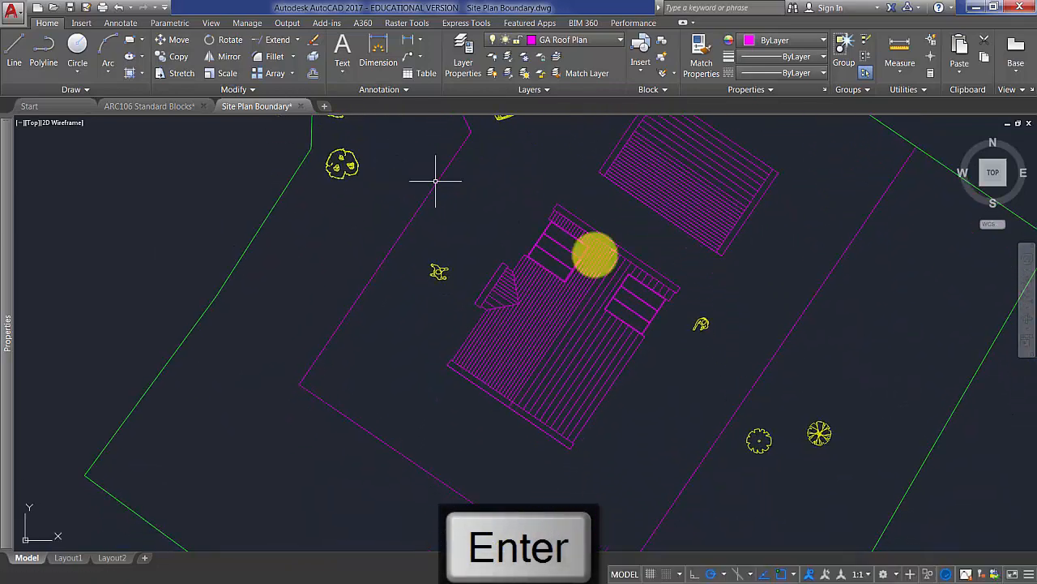
middle_drag(796, 398, 611, 258)
scroll(611, 257, down, 1)
scroll(611, 258, up, 2)
click(579, 280)
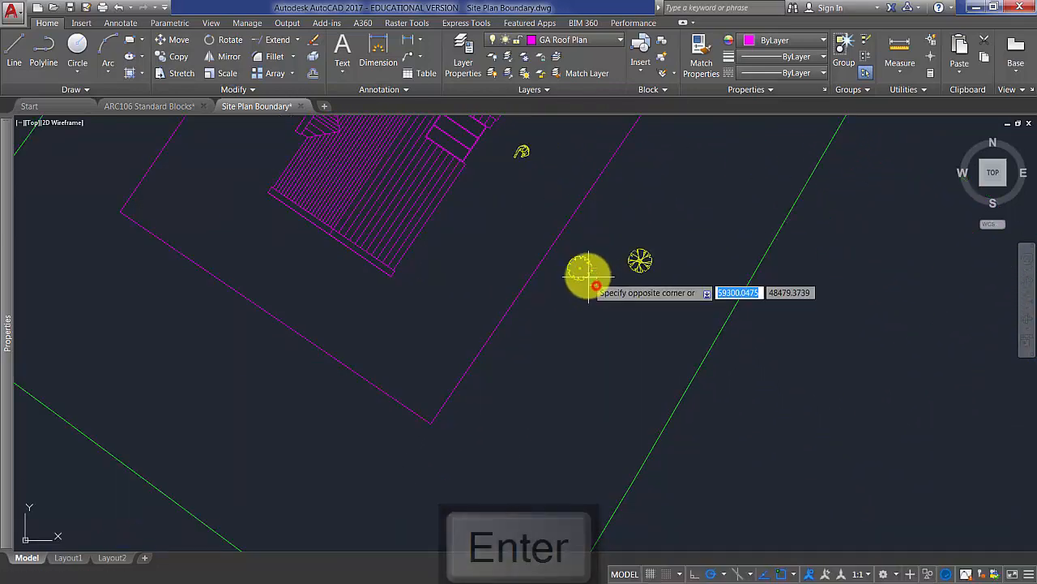
click(578, 266)
click(172, 41)
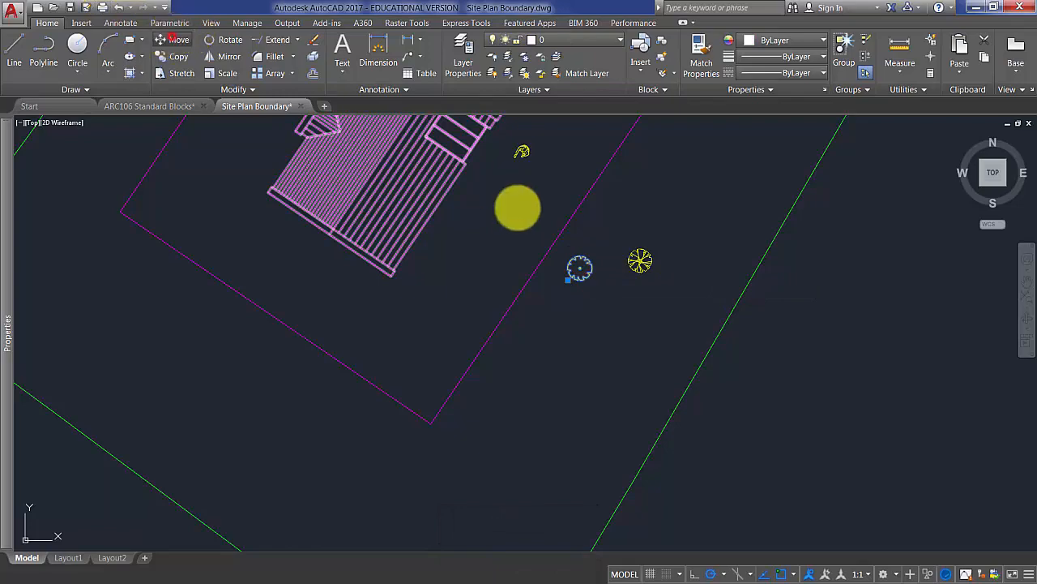
click(580, 270)
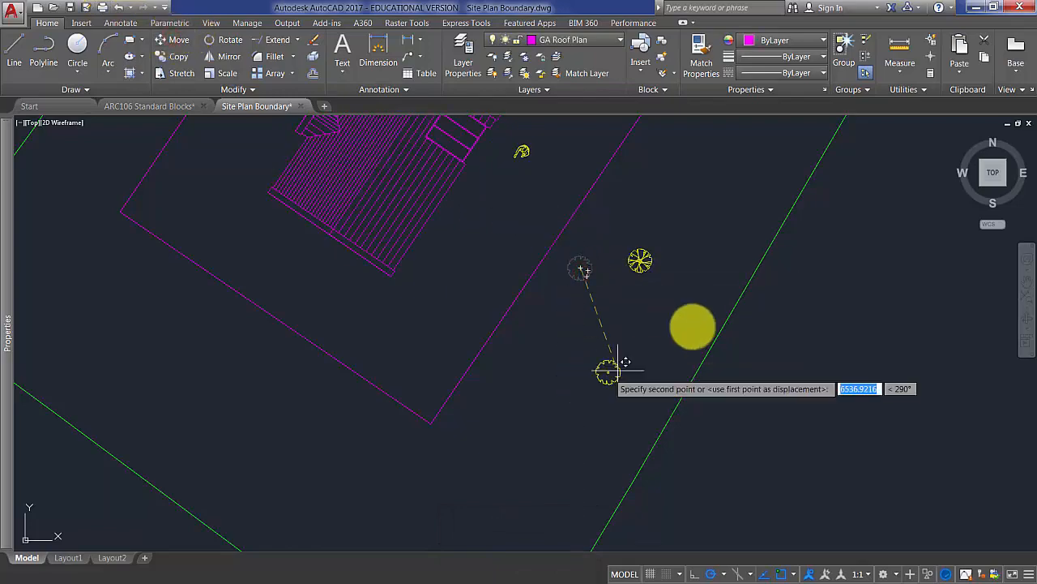
middle_drag(735, 293, 614, 373)
click(702, 175)
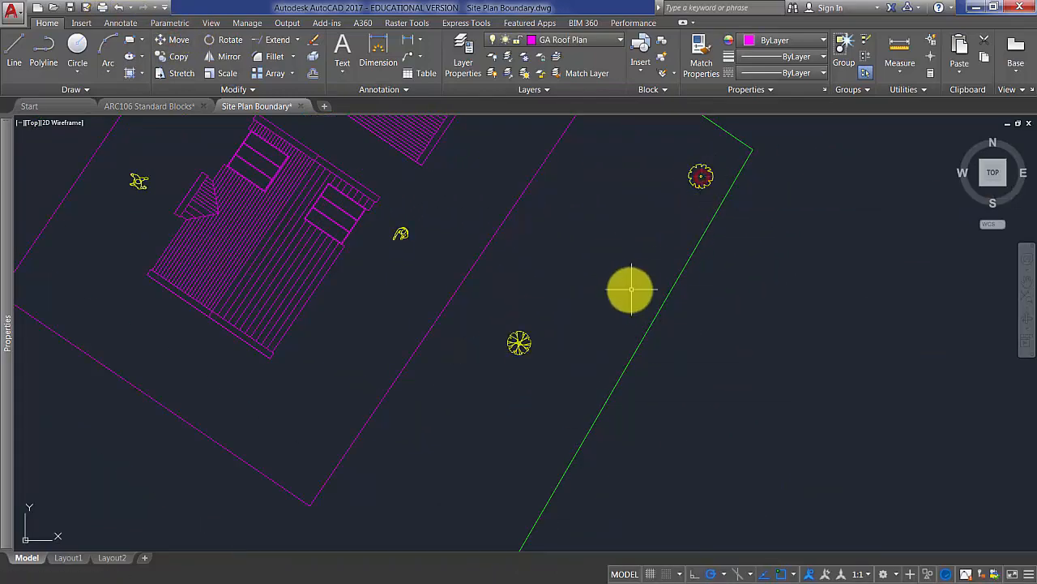
Step: Move the spoked round tree to just south-west of the scalloped tree, inside the east boundary line
click(530, 343)
click(231, 55)
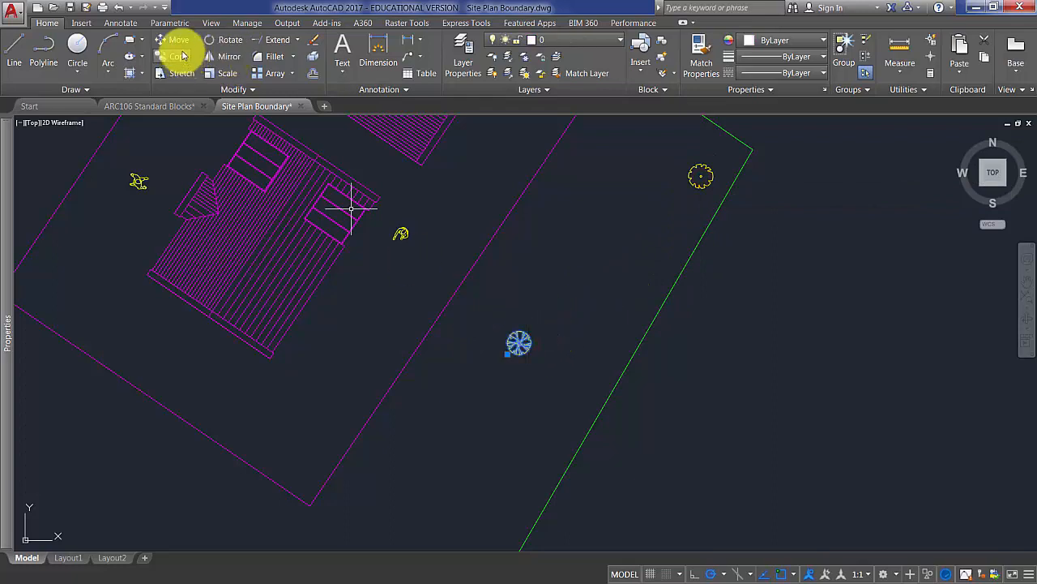
click(180, 56)
click(519, 343)
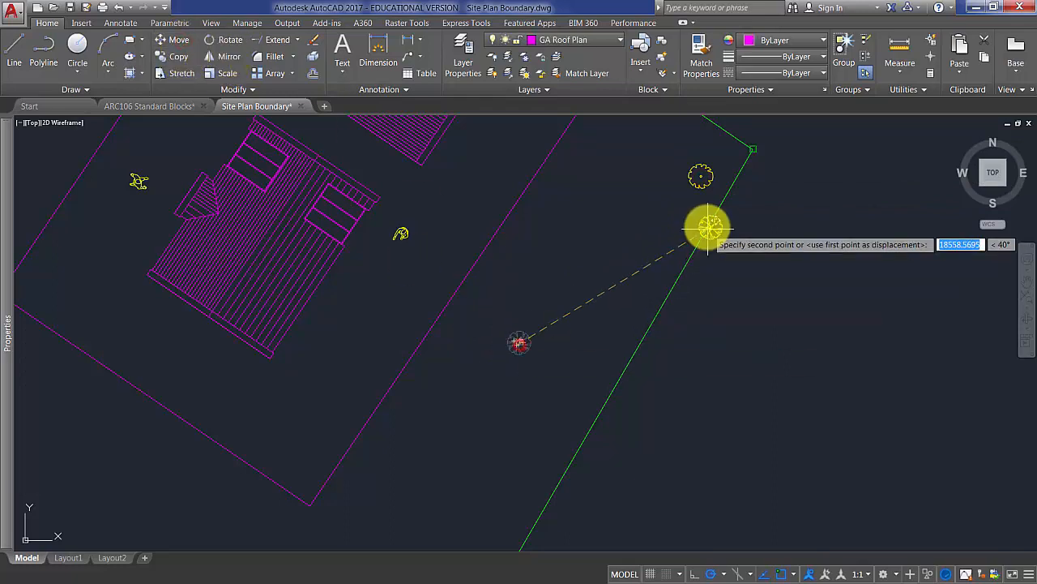
click(669, 232)
key(Return)
scroll(640, 320, down, 3)
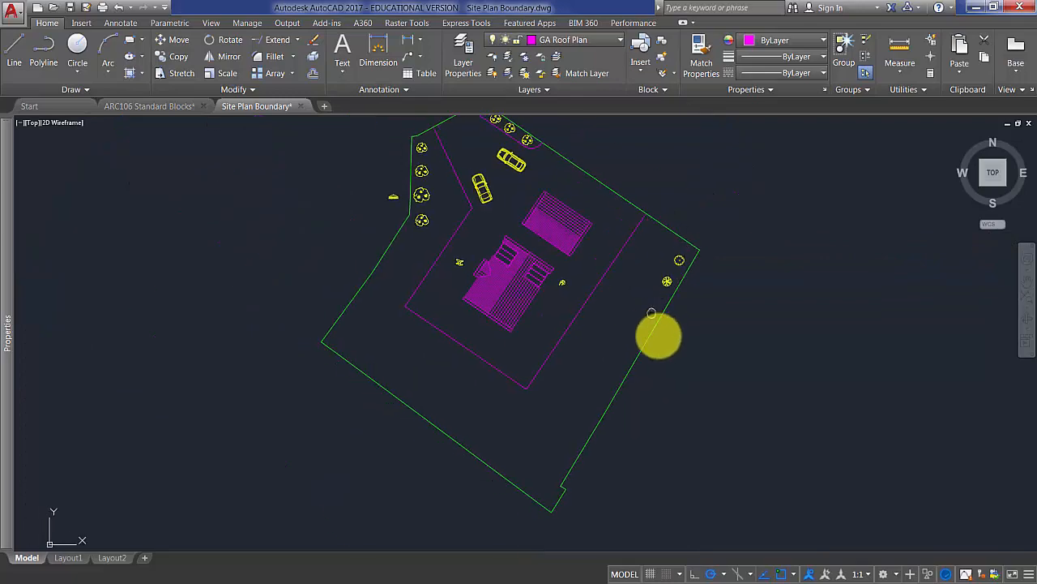
middle_drag(652, 313, 683, 342)
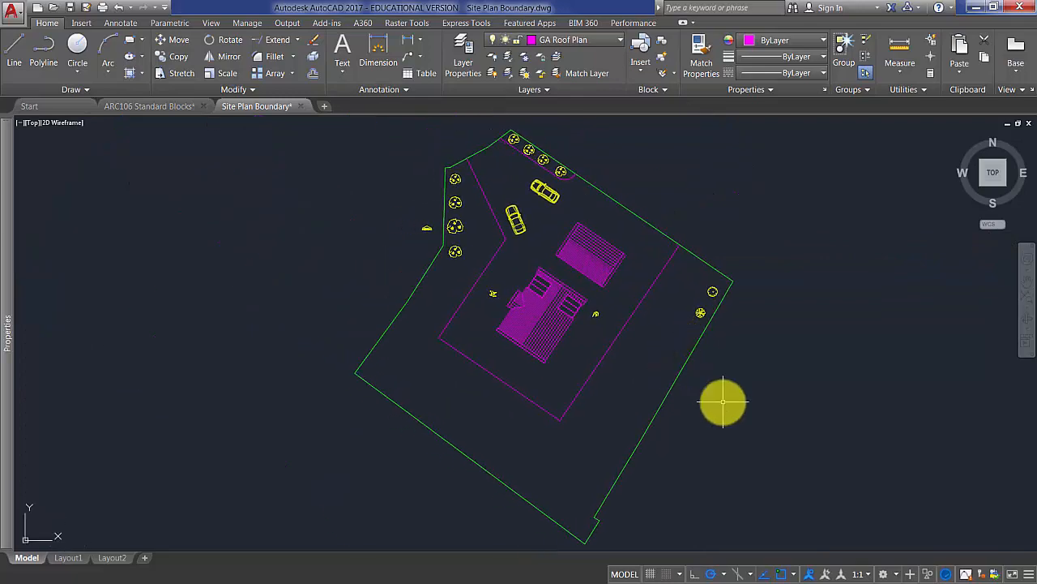